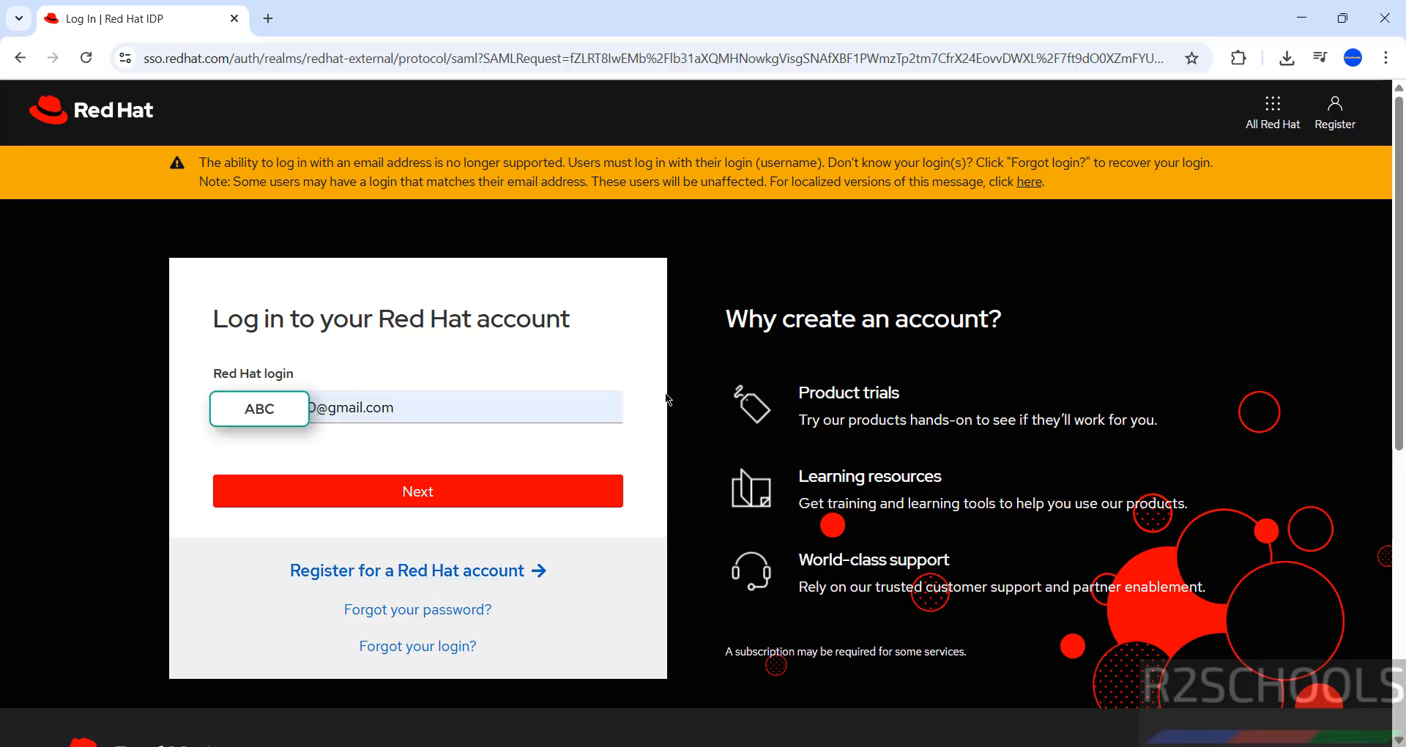
Step: Log in to the Red Hat account by entering the login and the account password
left_click(358, 490)
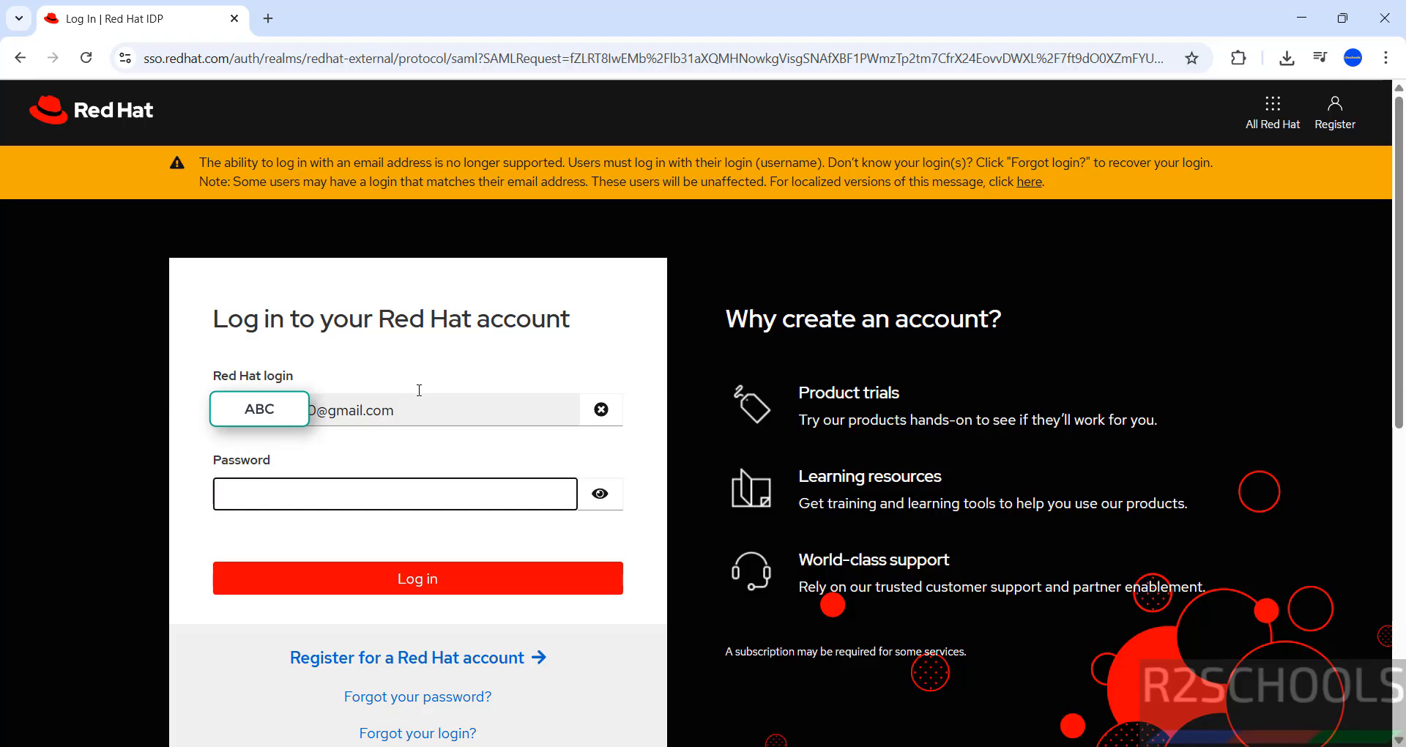
type("a")
key("Return")
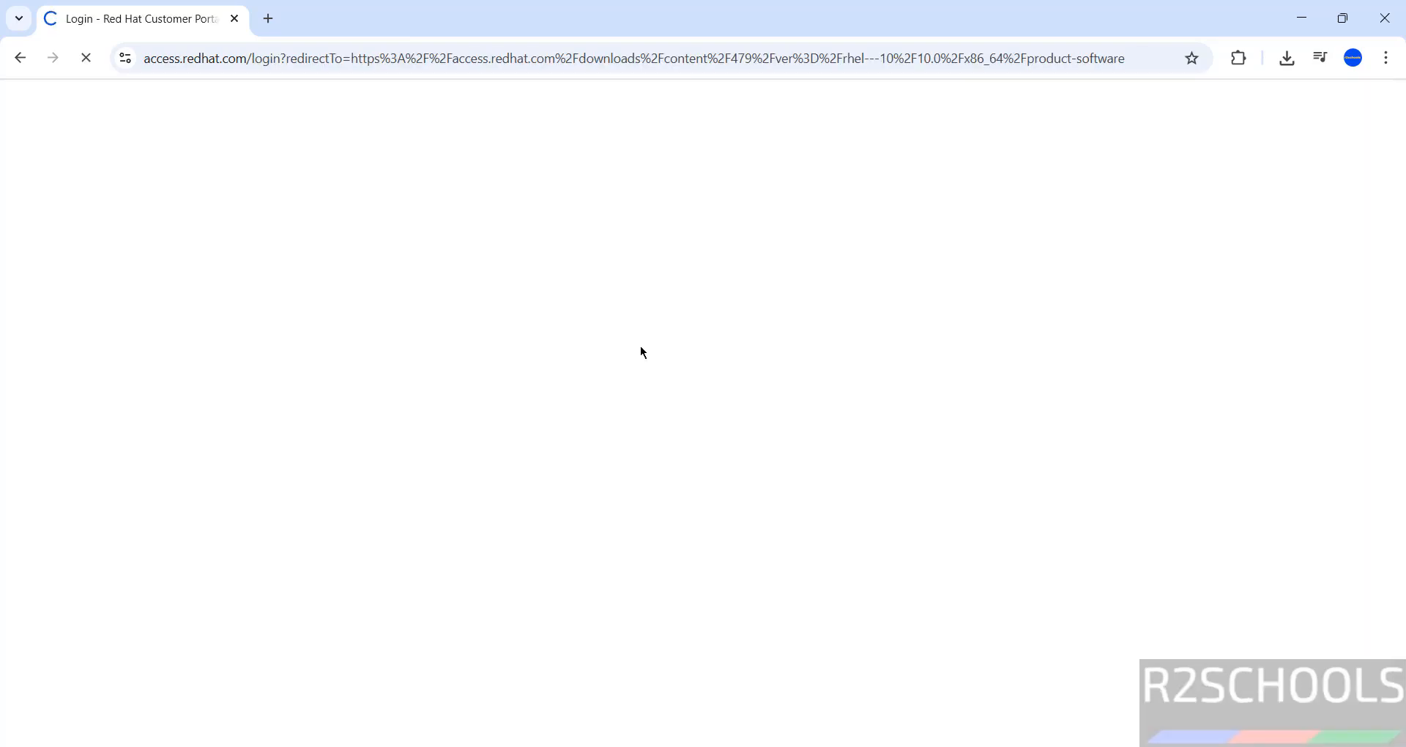
Step: Switch the Red Hat Enterprise Linux download version to 9.6
left_click(929, 362)
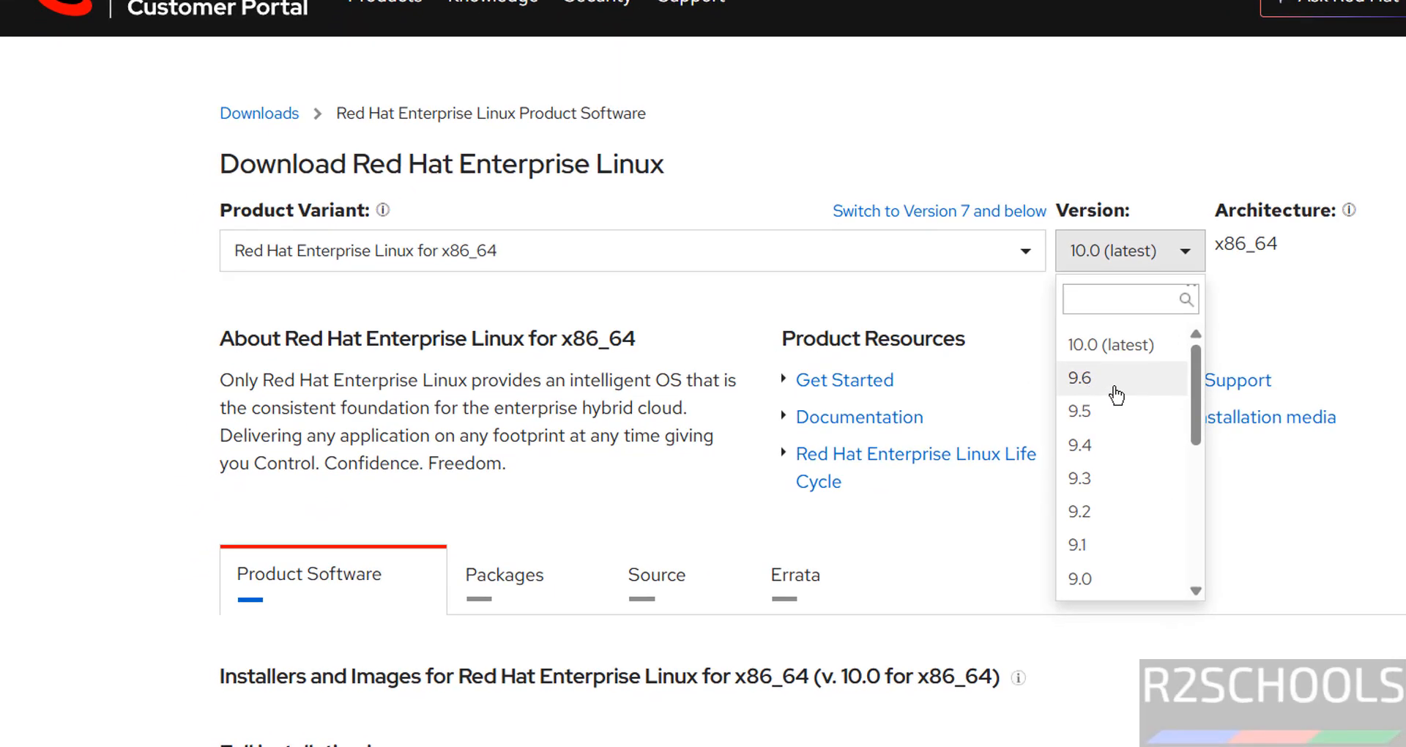
left_click(1091, 388)
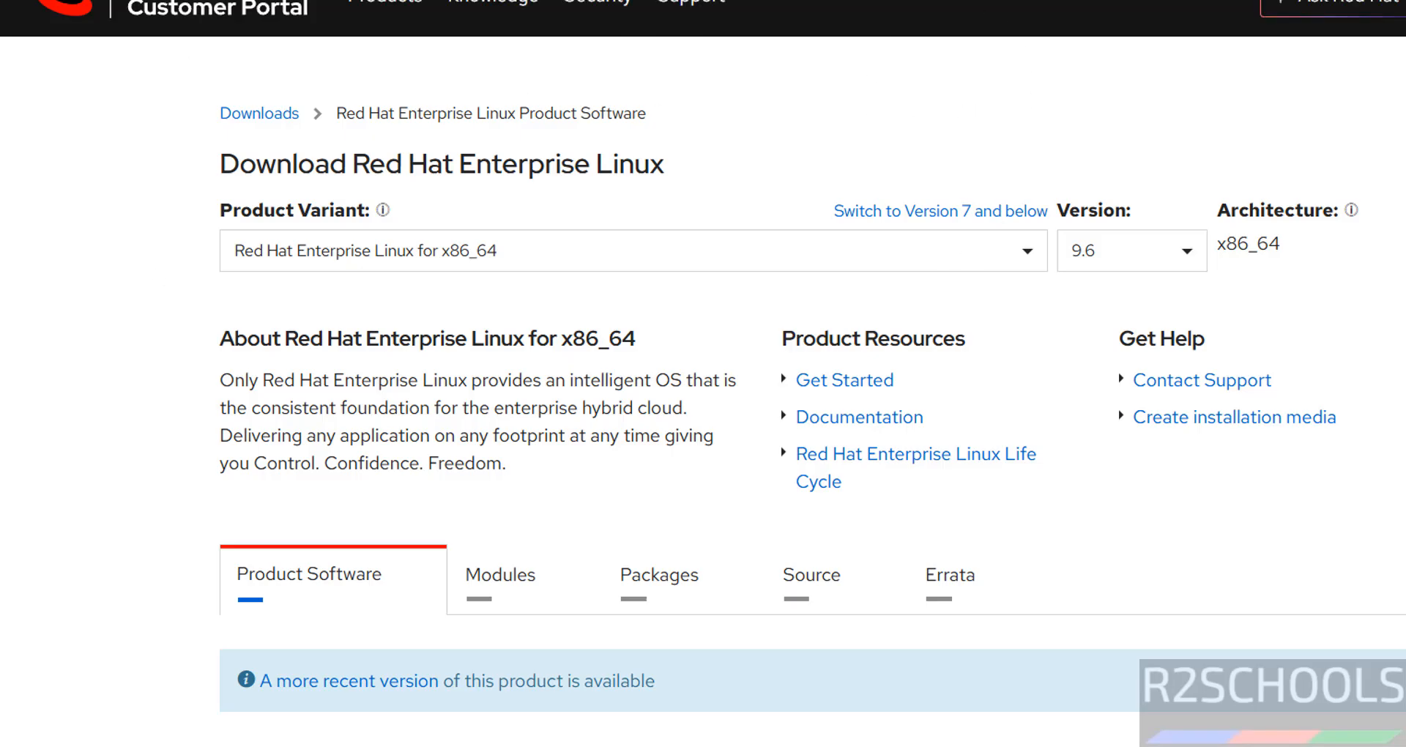
Step: Review the architecture and the list of RHEL 9.6 x86_64 installers and images available for download
left_click_drag(1215, 246, 1294, 253)
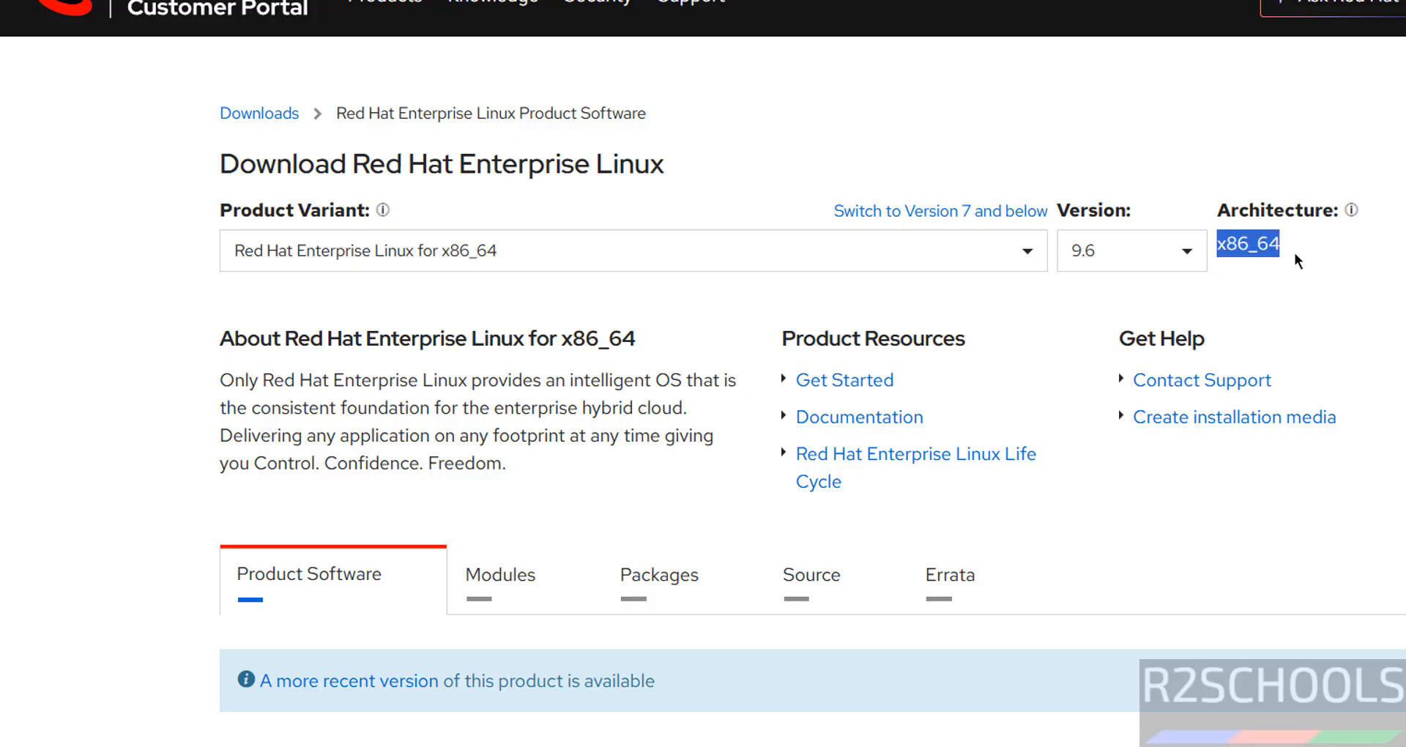
left_click(791, 290)
scroll(728, 339, "down", 5)
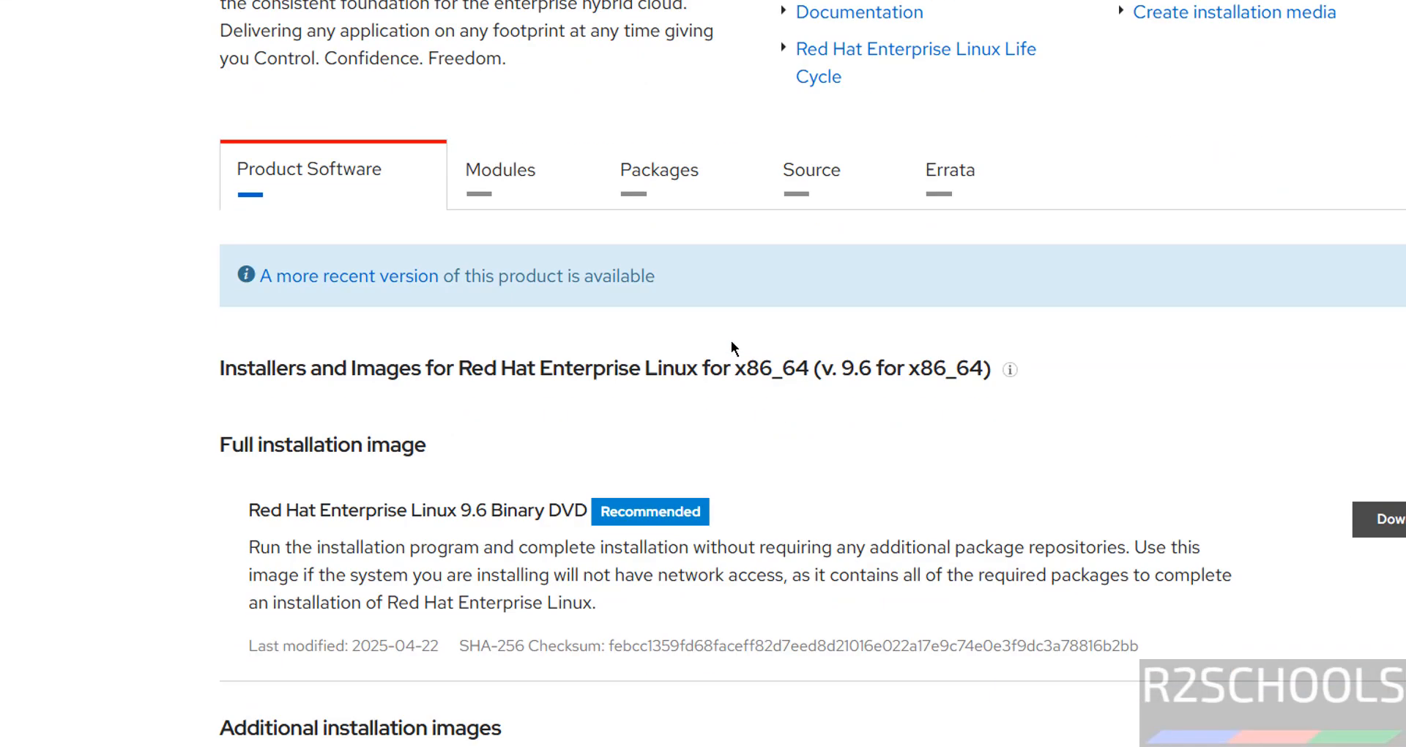
scroll(731, 348, "down", 2)
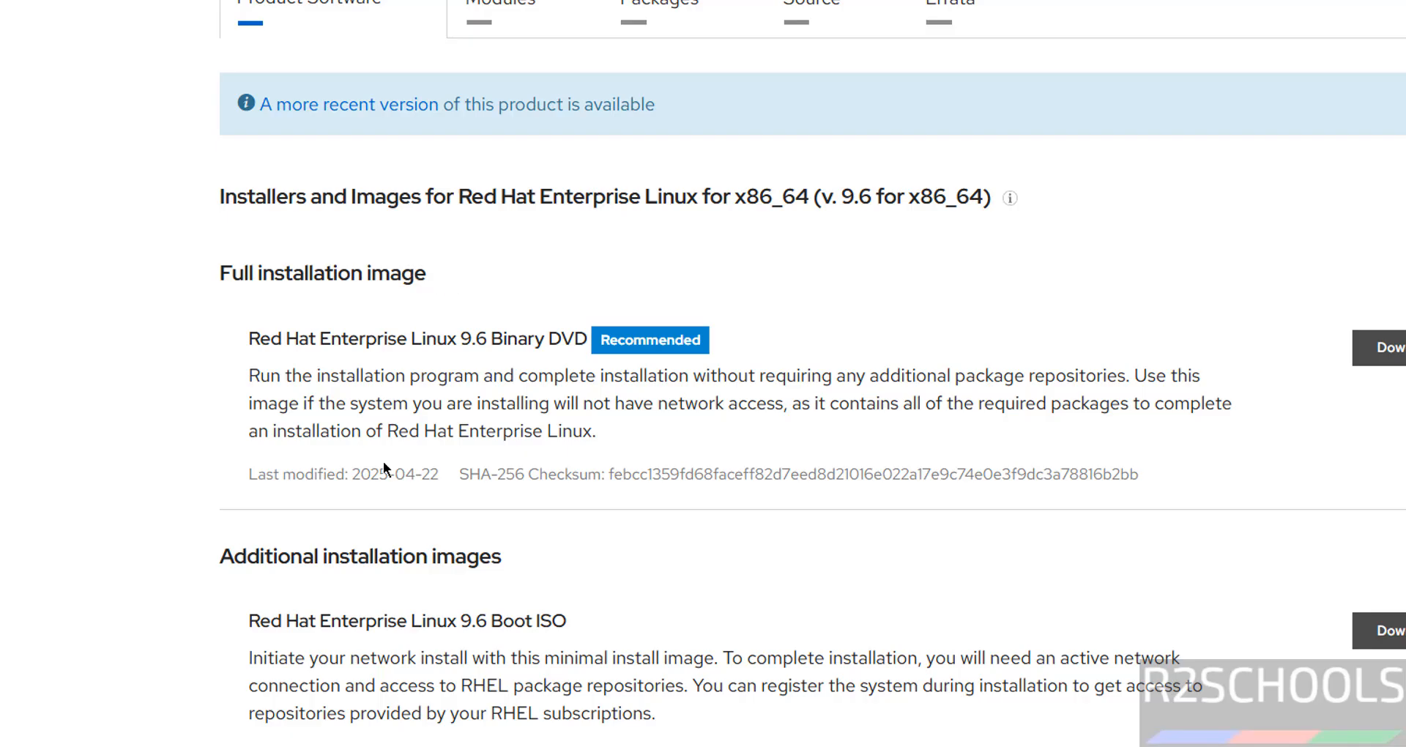
scroll(384, 465, "down", 3)
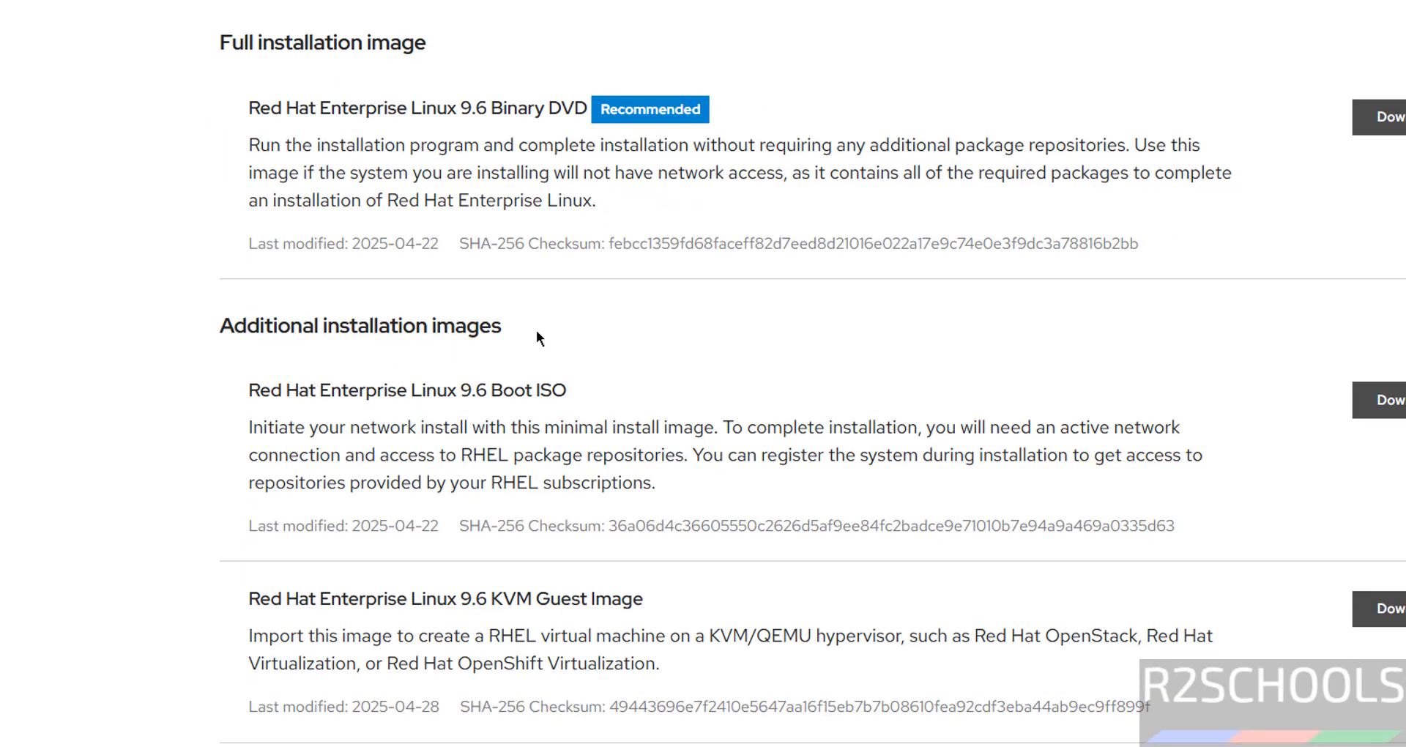
scroll(546, 514, "down", 2)
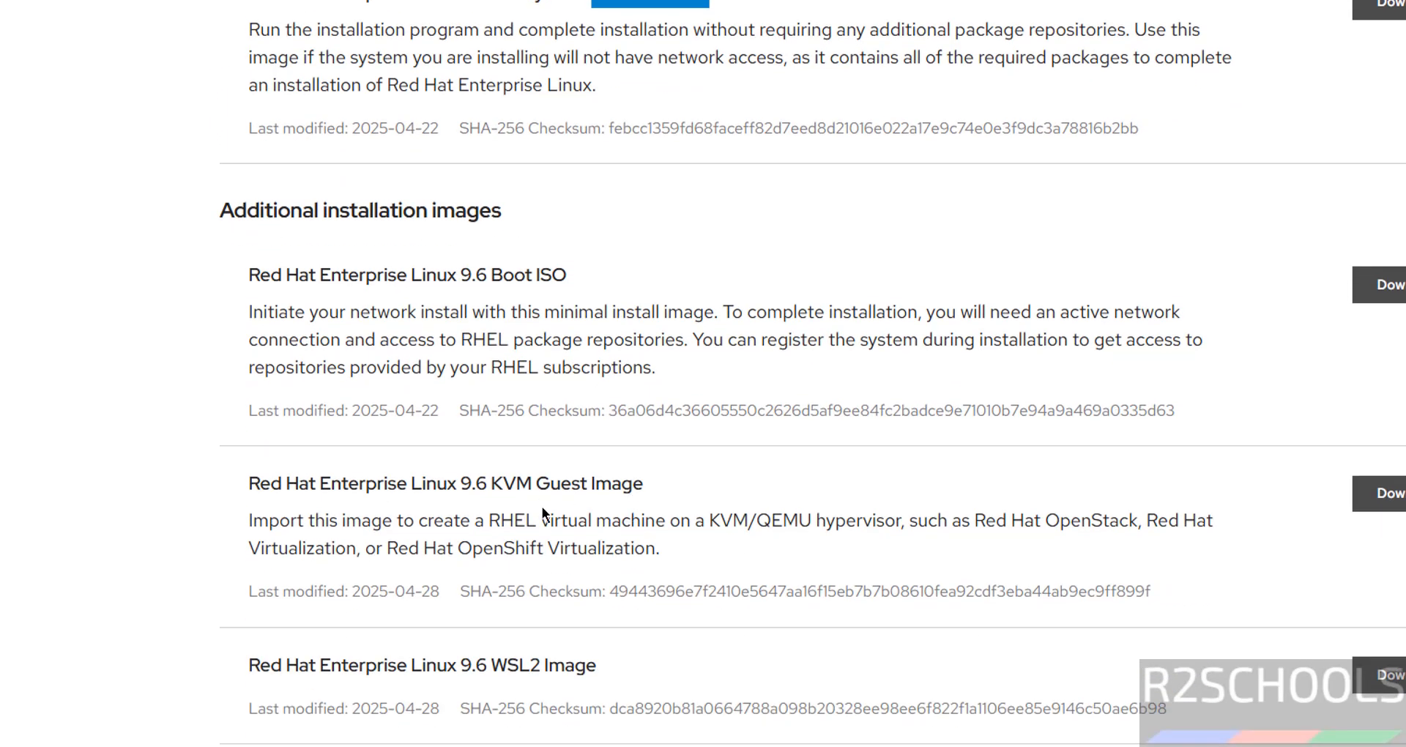
scroll(571, 535, "down", 3)
scroll(566, 536, "down", 3)
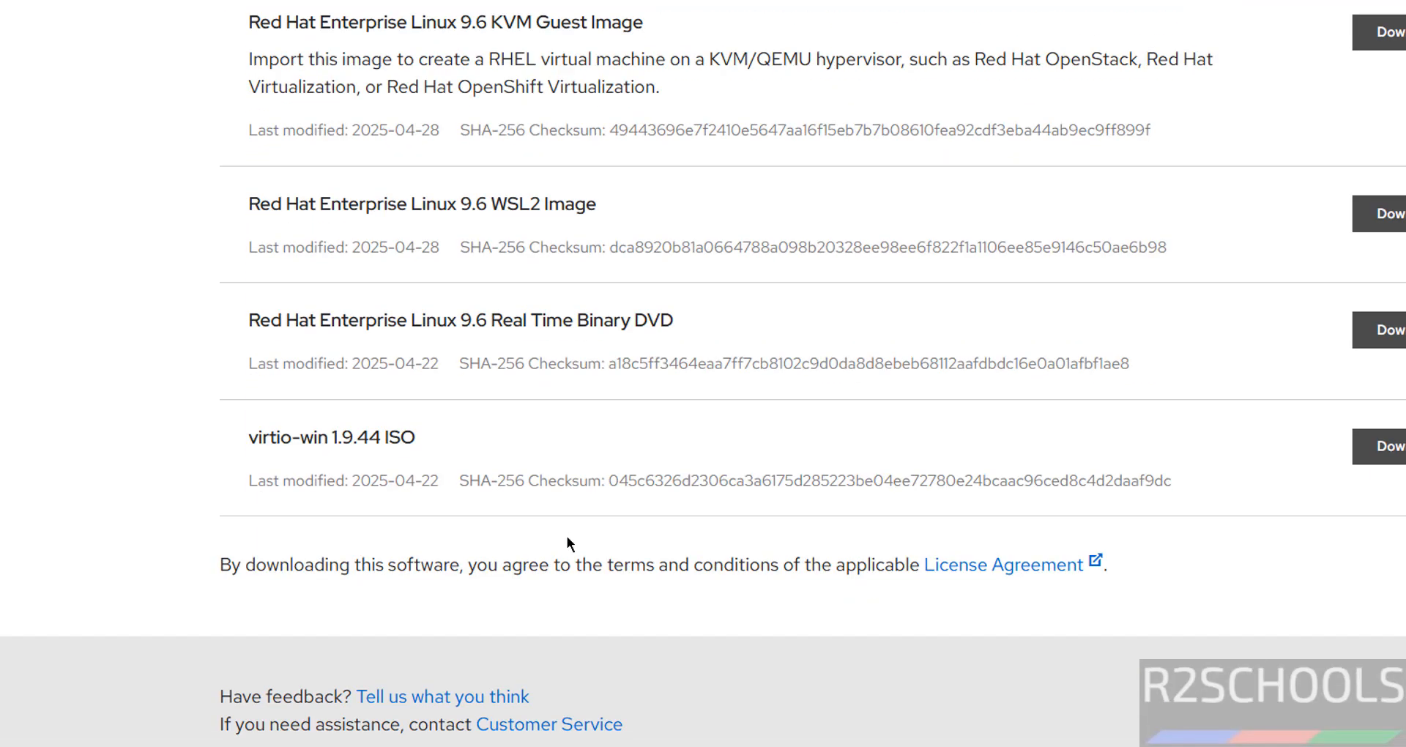
scroll(480, 333, "up", 12)
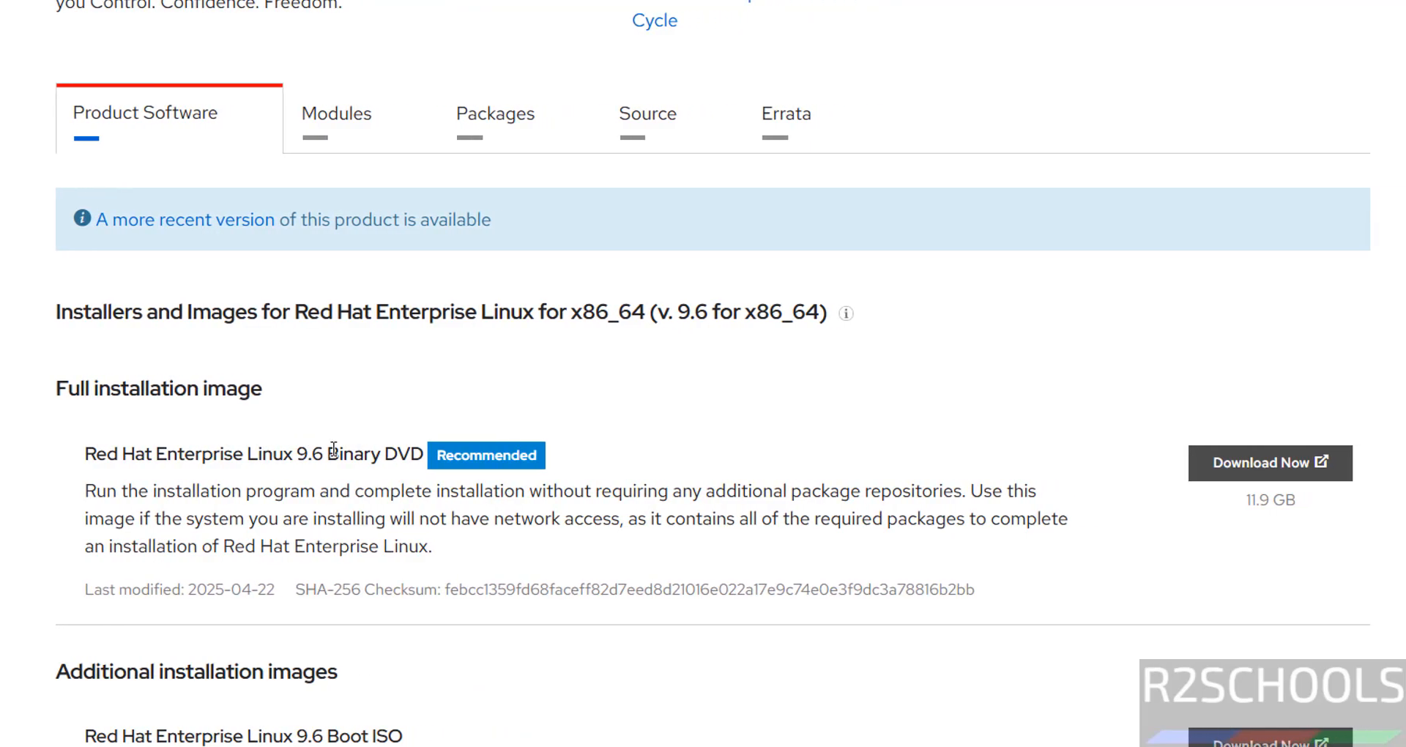
scroll(369, 485, "down", 3)
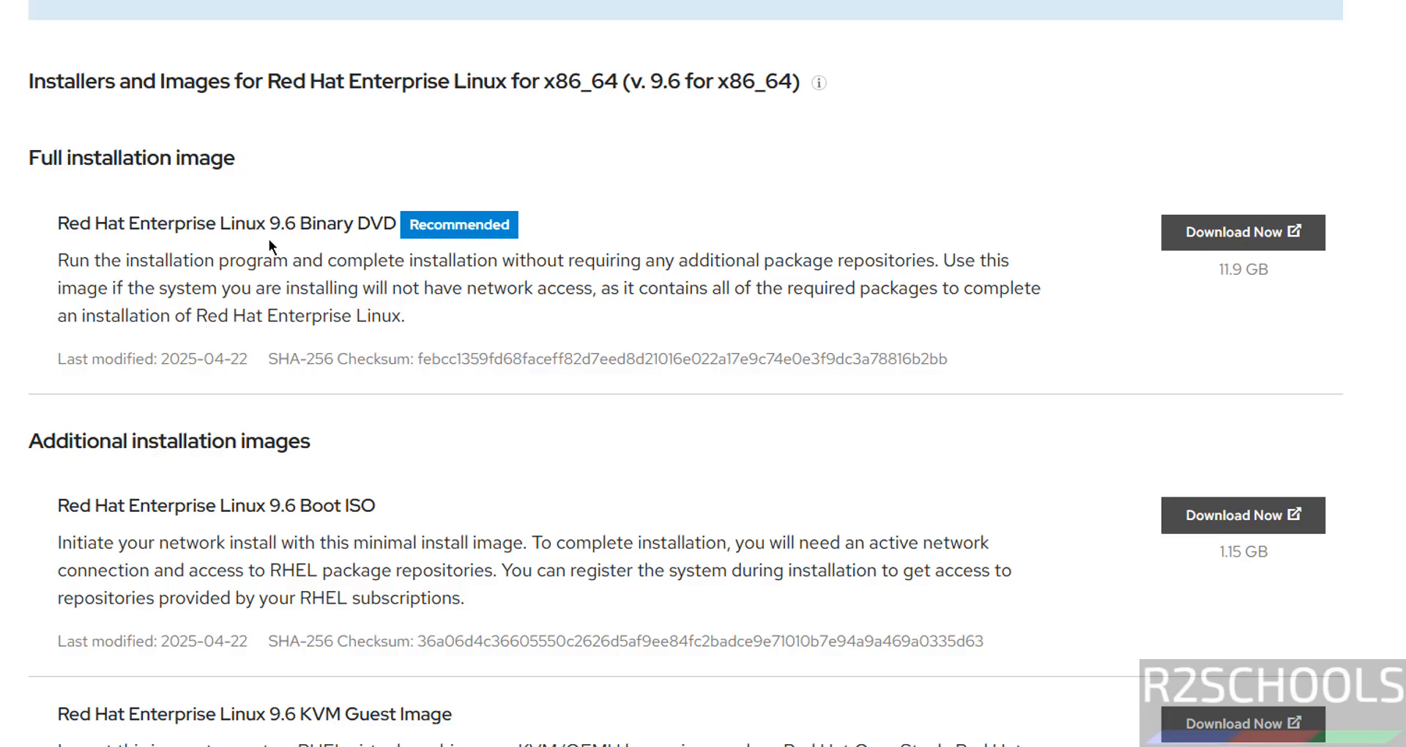
Step: Start downloading the Red Hat Enterprise Linux 9.6 Binary DVD ISO
left_click_drag(247, 260, 404, 261)
left_click_drag(1221, 269, 1277, 271)
left_click(1107, 297)
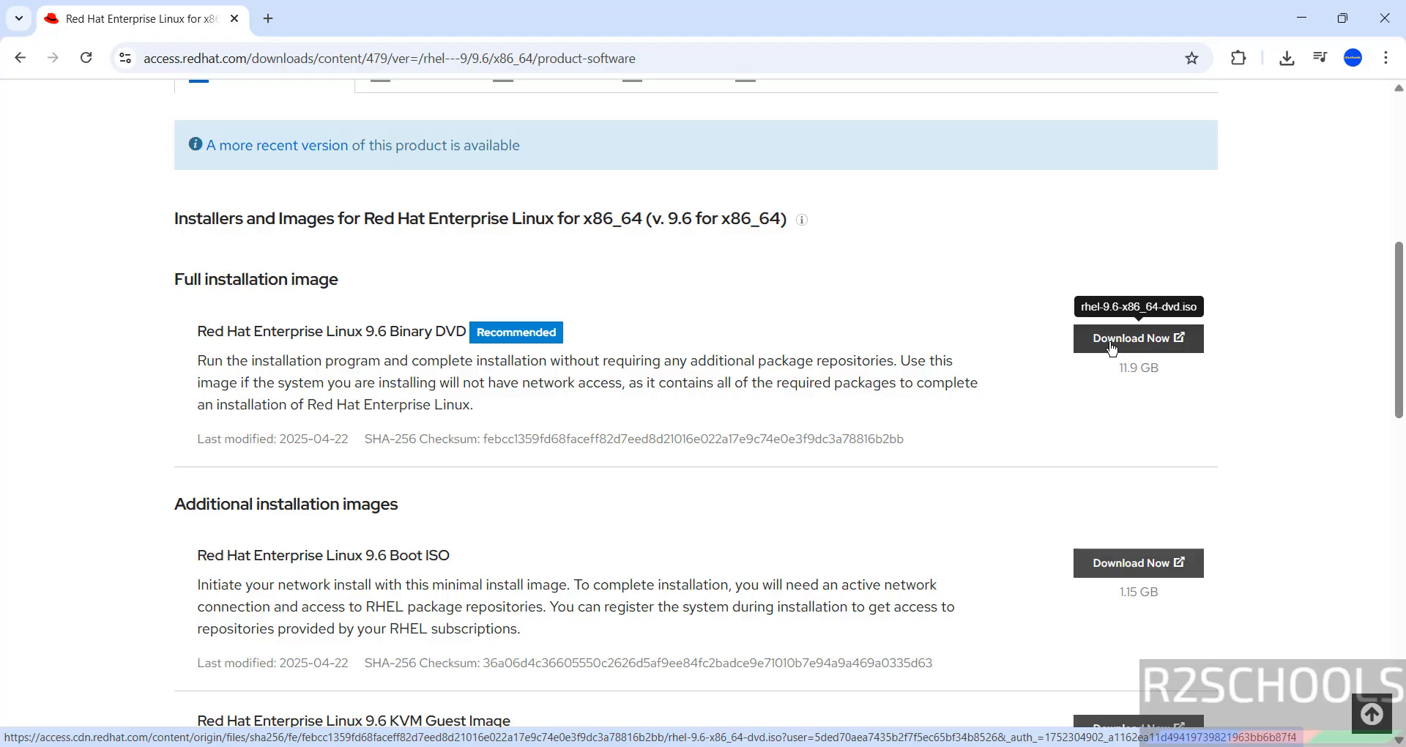
left_click(1111, 347)
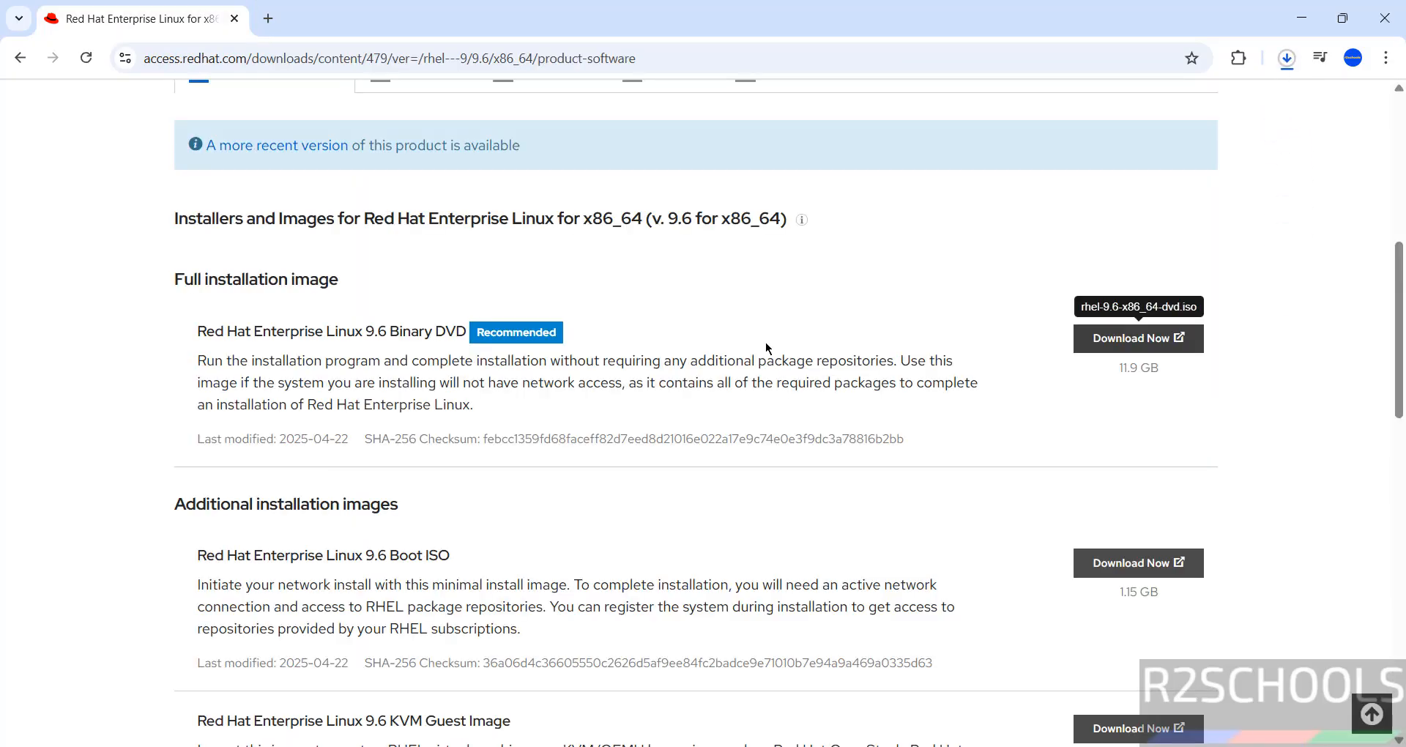
Step: Open the download history and cancel the new rhel-9.6-x86_64-dvd (1).iso download
key("ctrl+j")
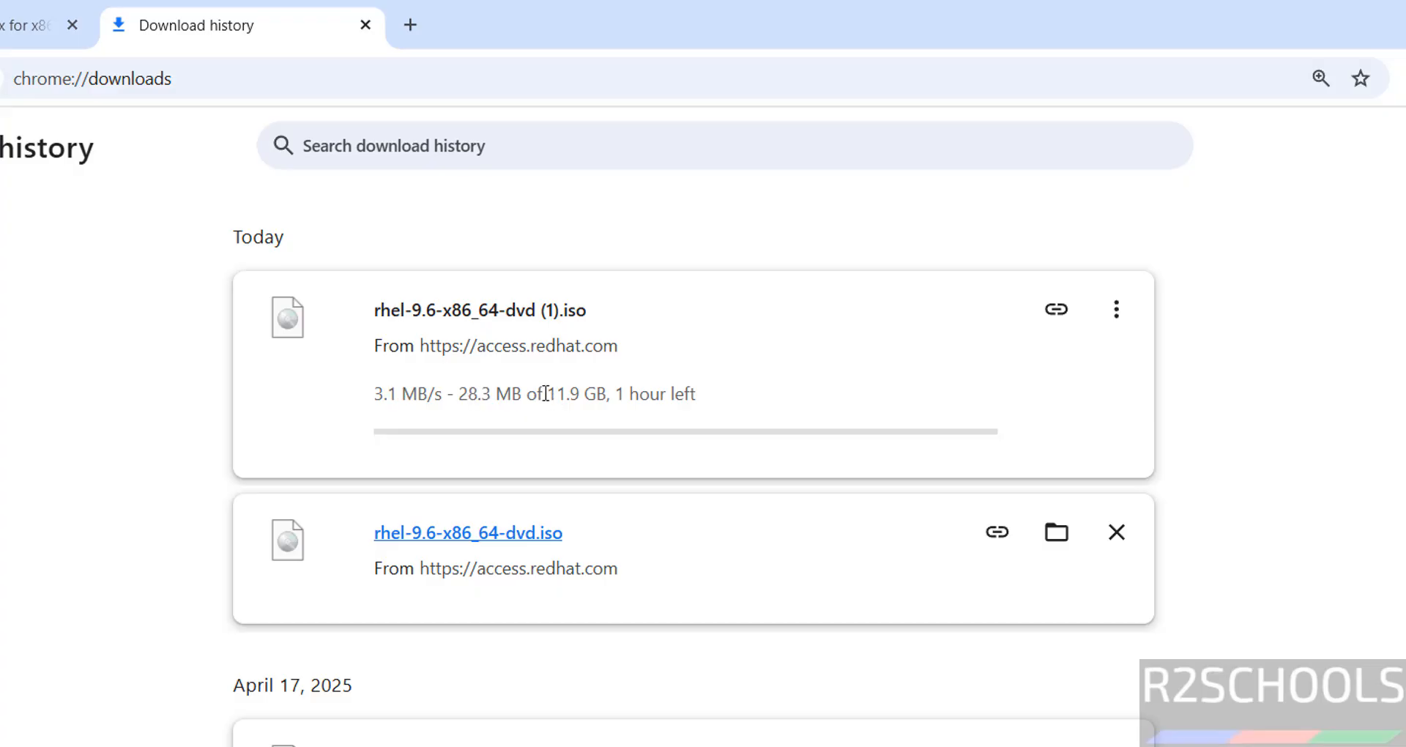
left_click_drag(545, 394, 731, 398)
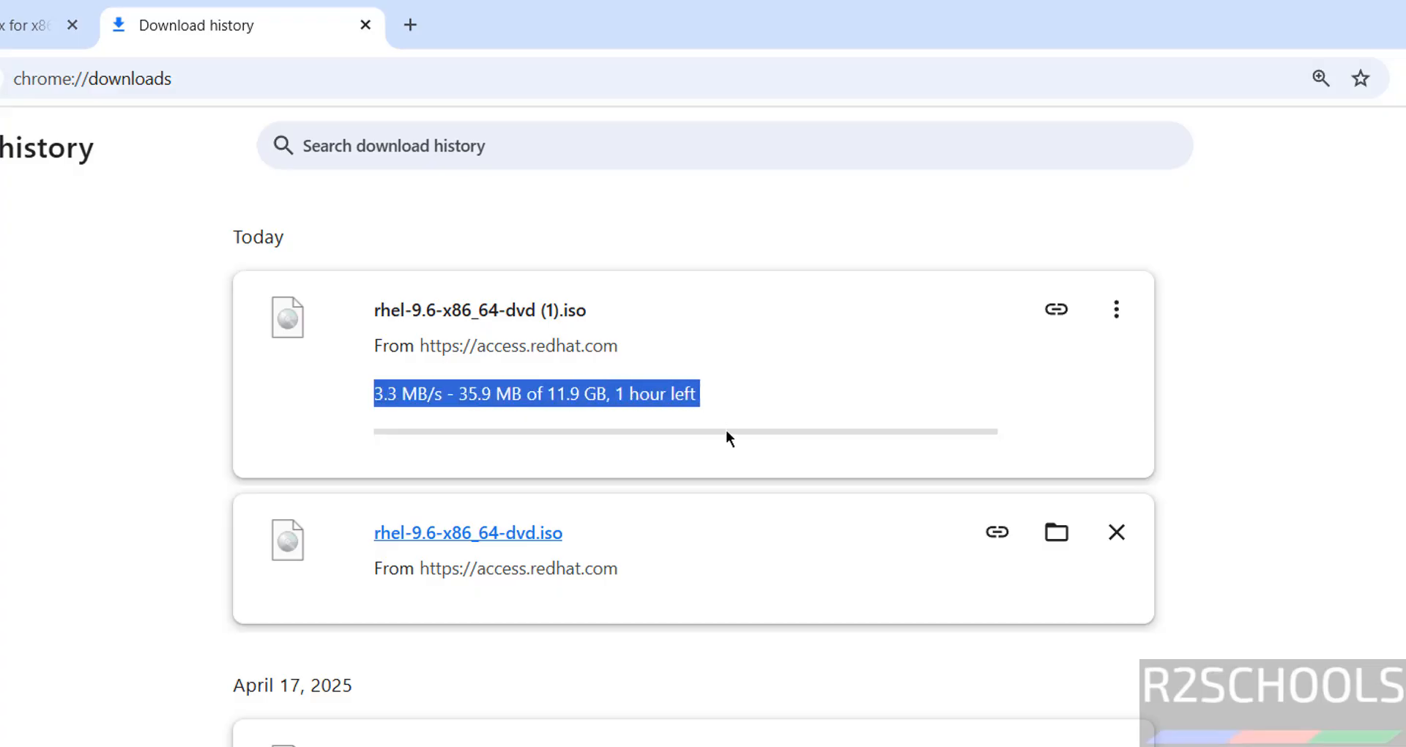
left_click(1115, 309)
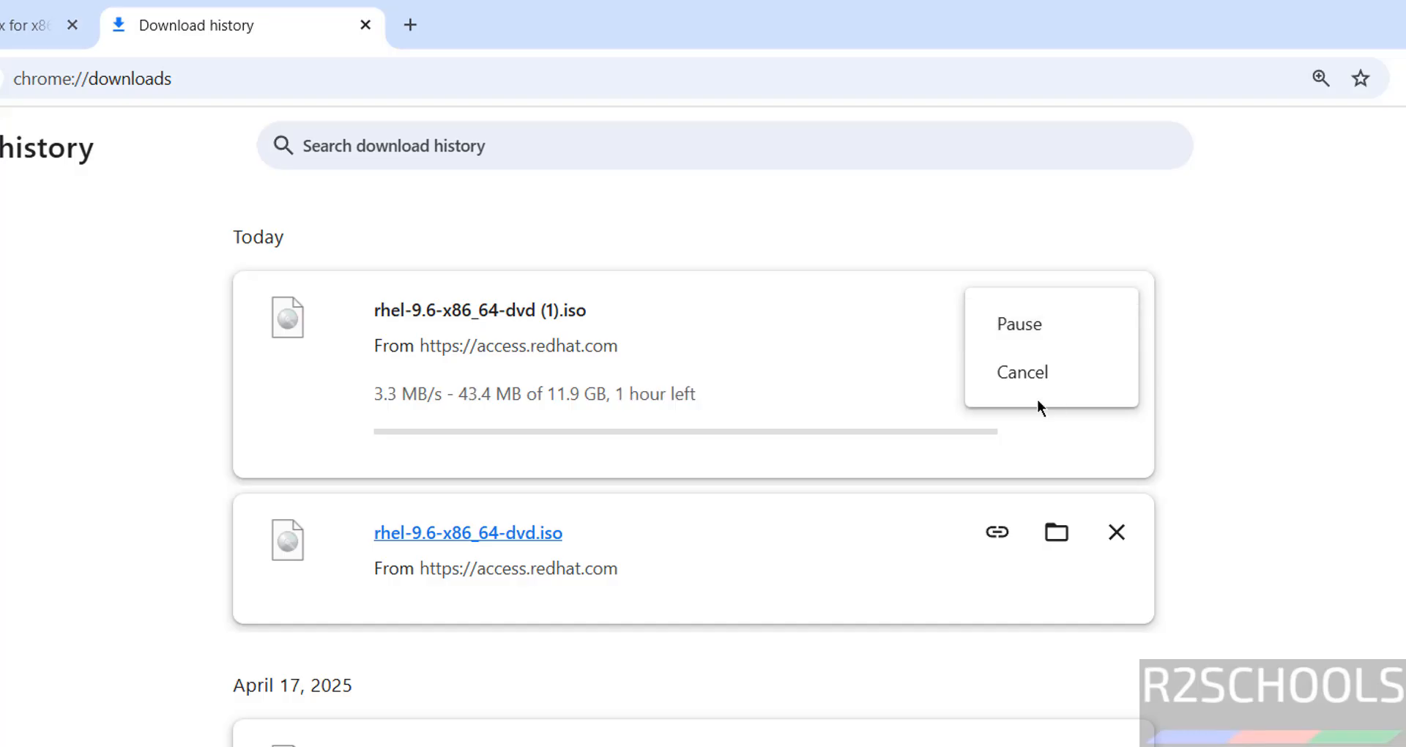
left_click(1038, 372)
left_click(1115, 309)
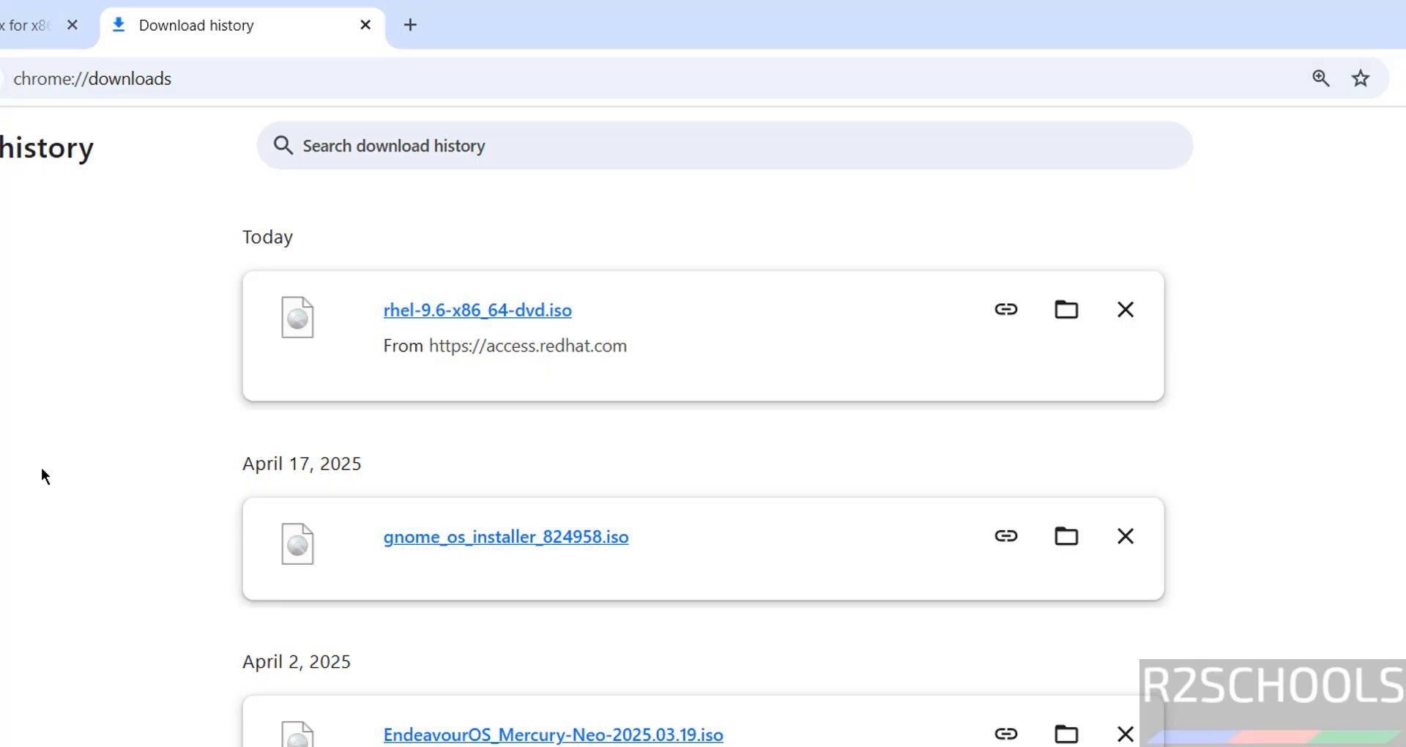
Step: Launch Oracle VirtualBox from the system search
key("super")
type("virtual")
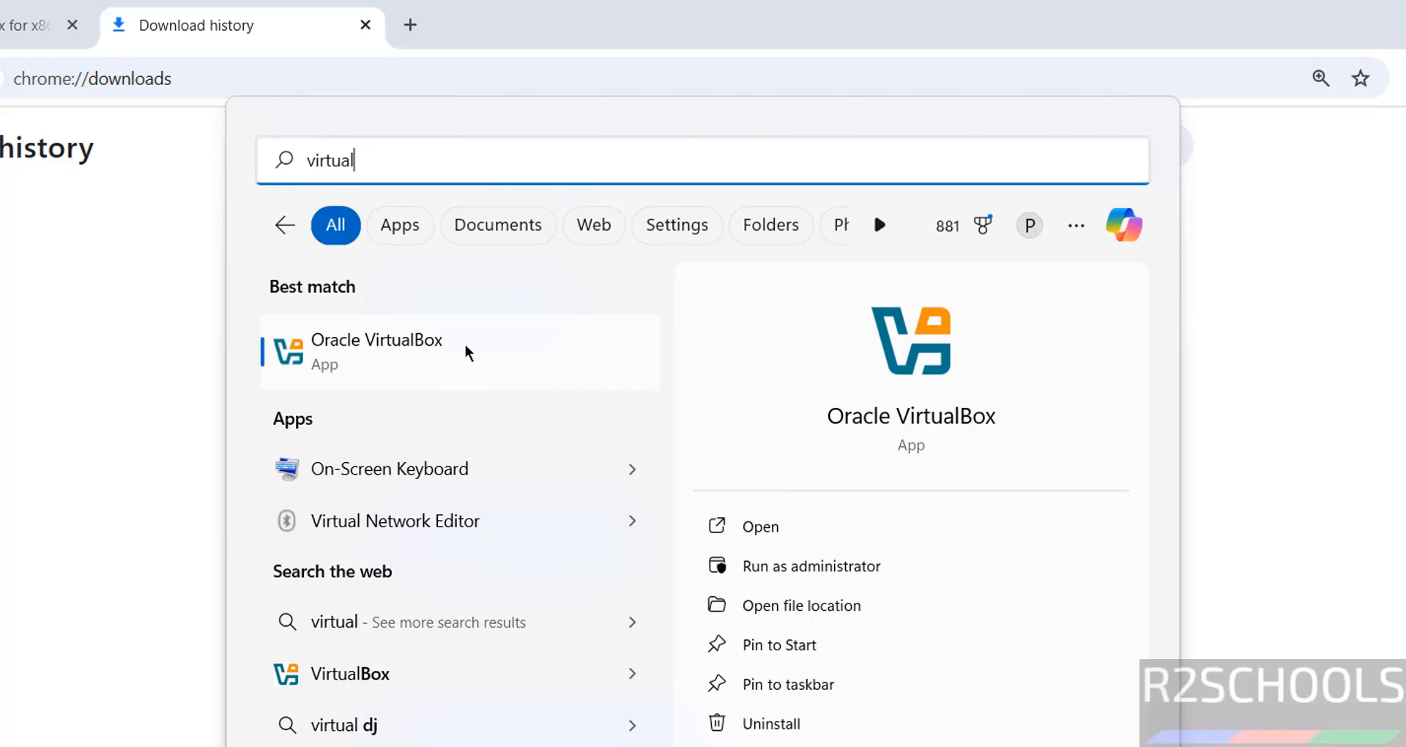
left_click(464, 344)
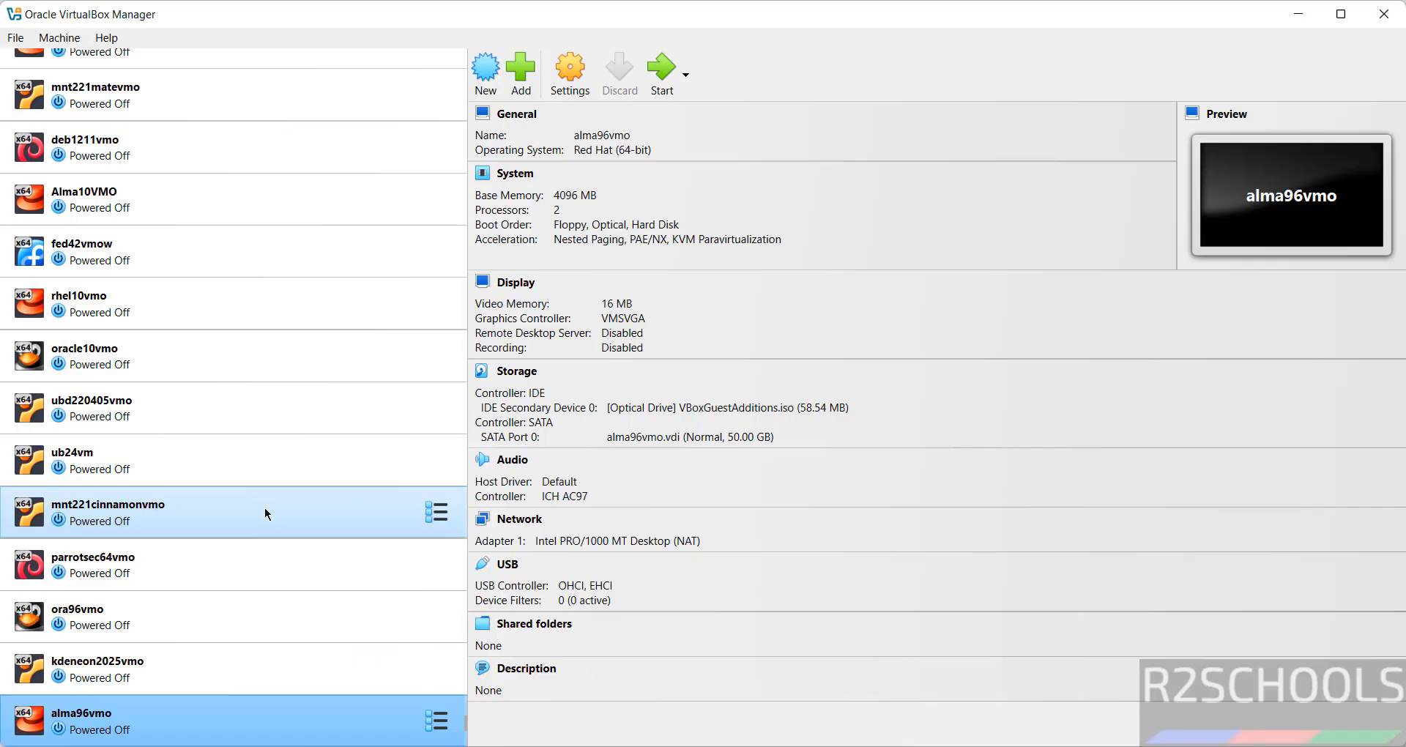
Step: Start creating a new virtual machine and name it RHEL96vmo
left_click(59, 38)
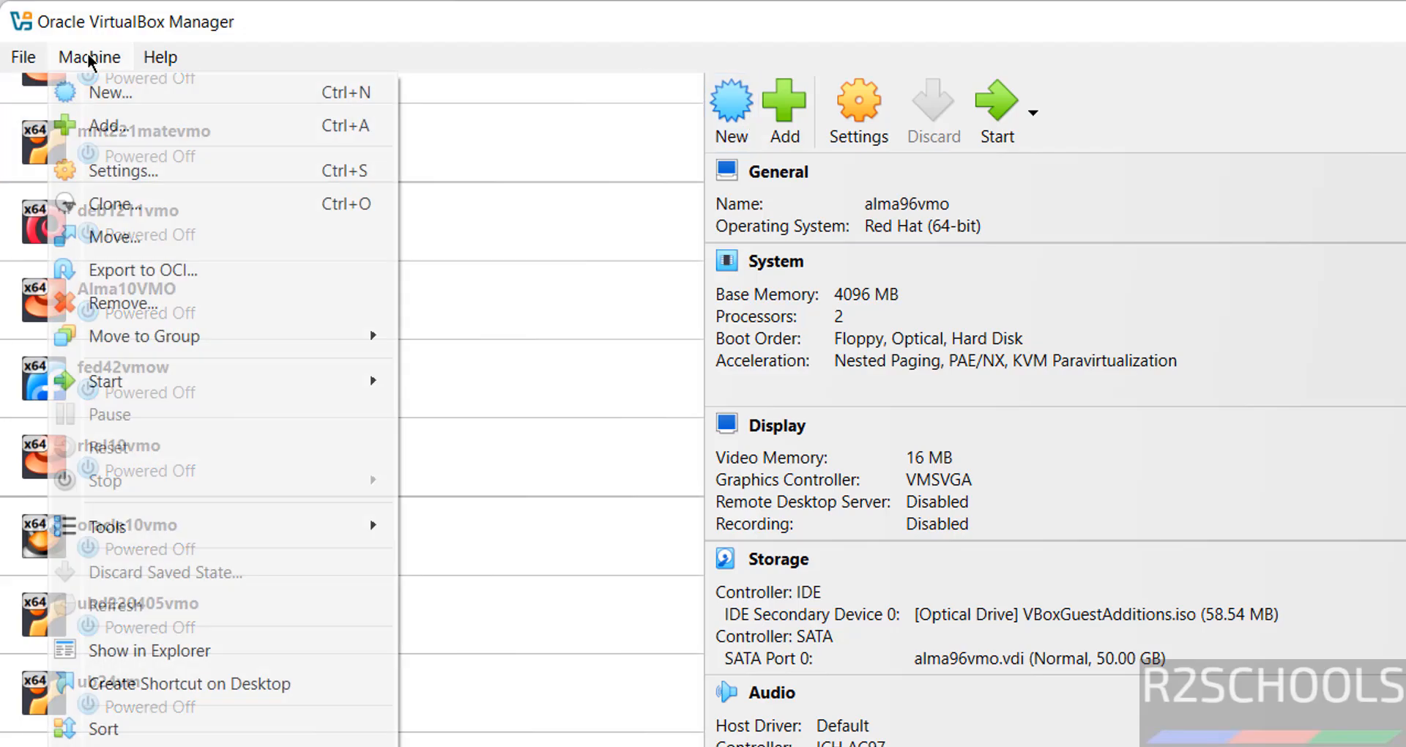
left_click(110, 113)
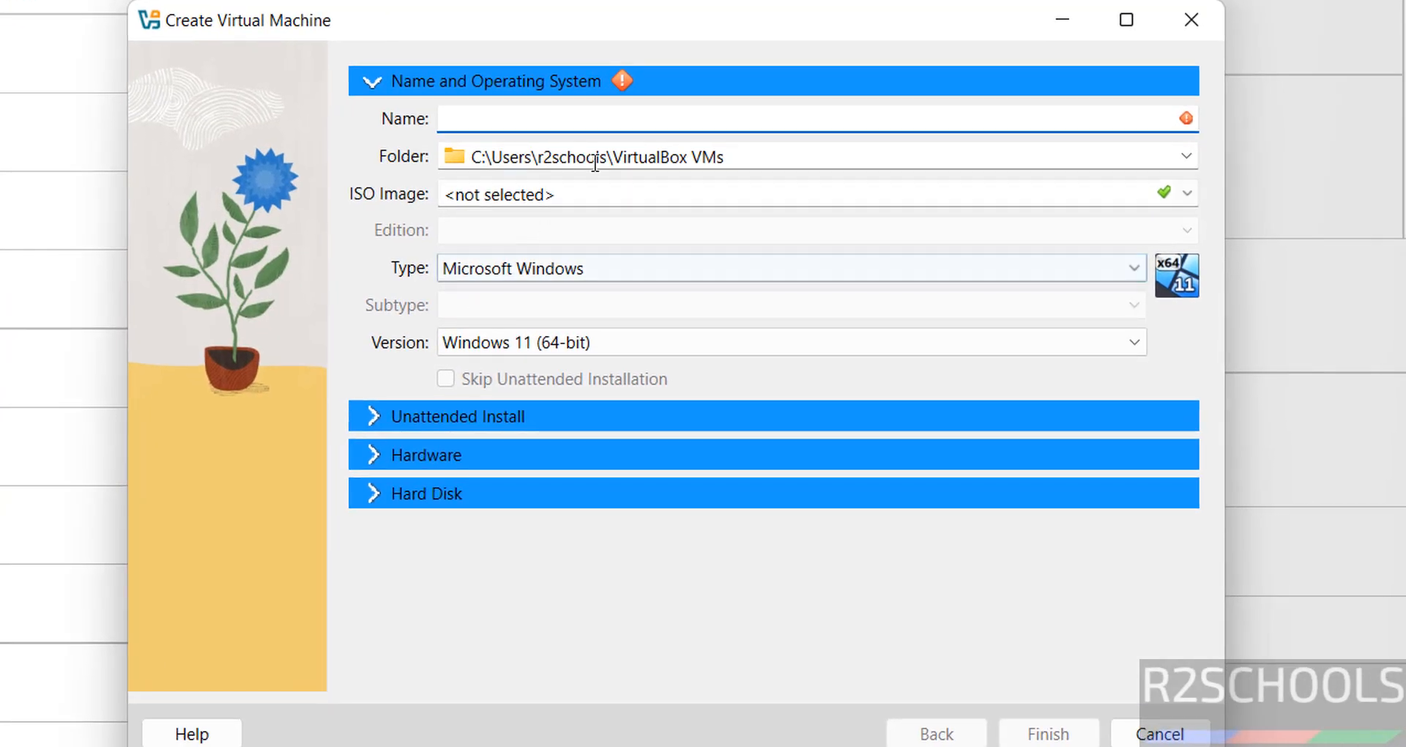
type("RHEL9")
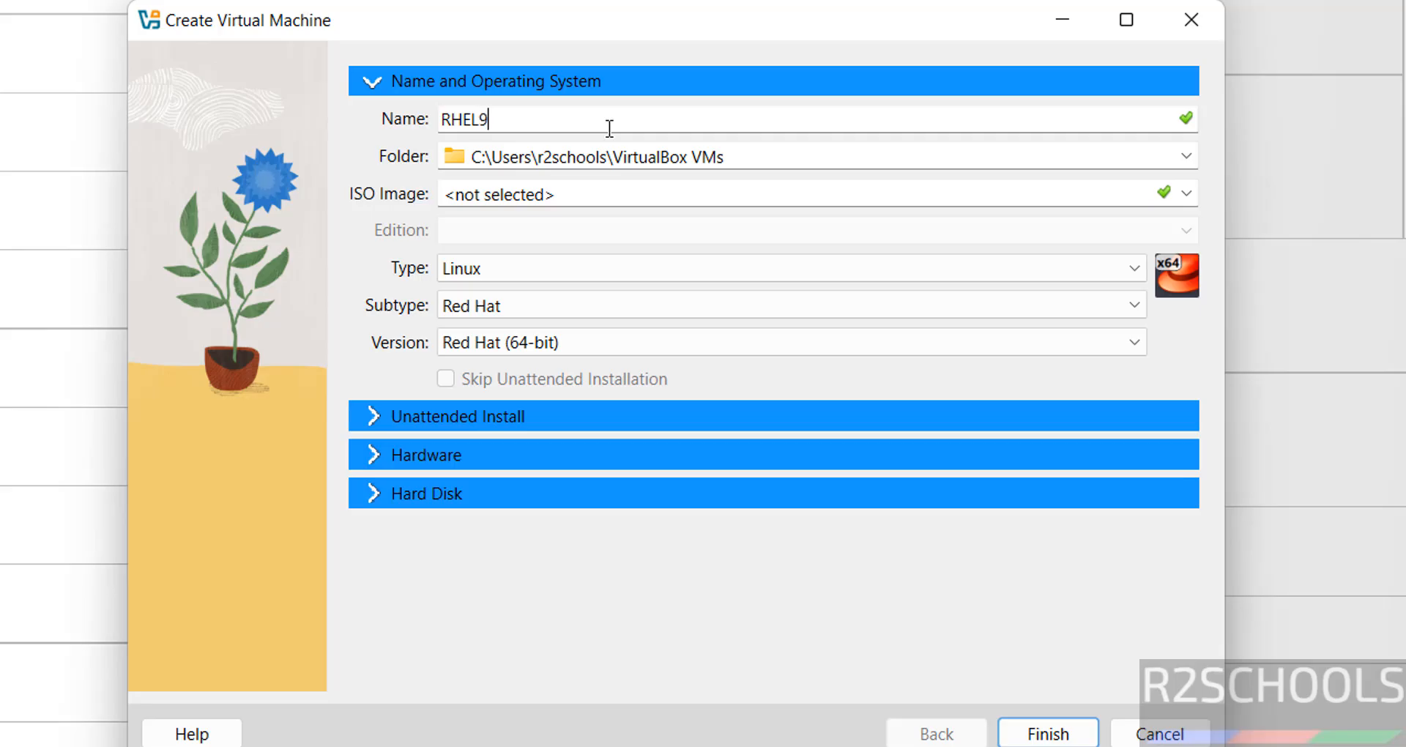
type("6vmo")
key("ctrl+a")
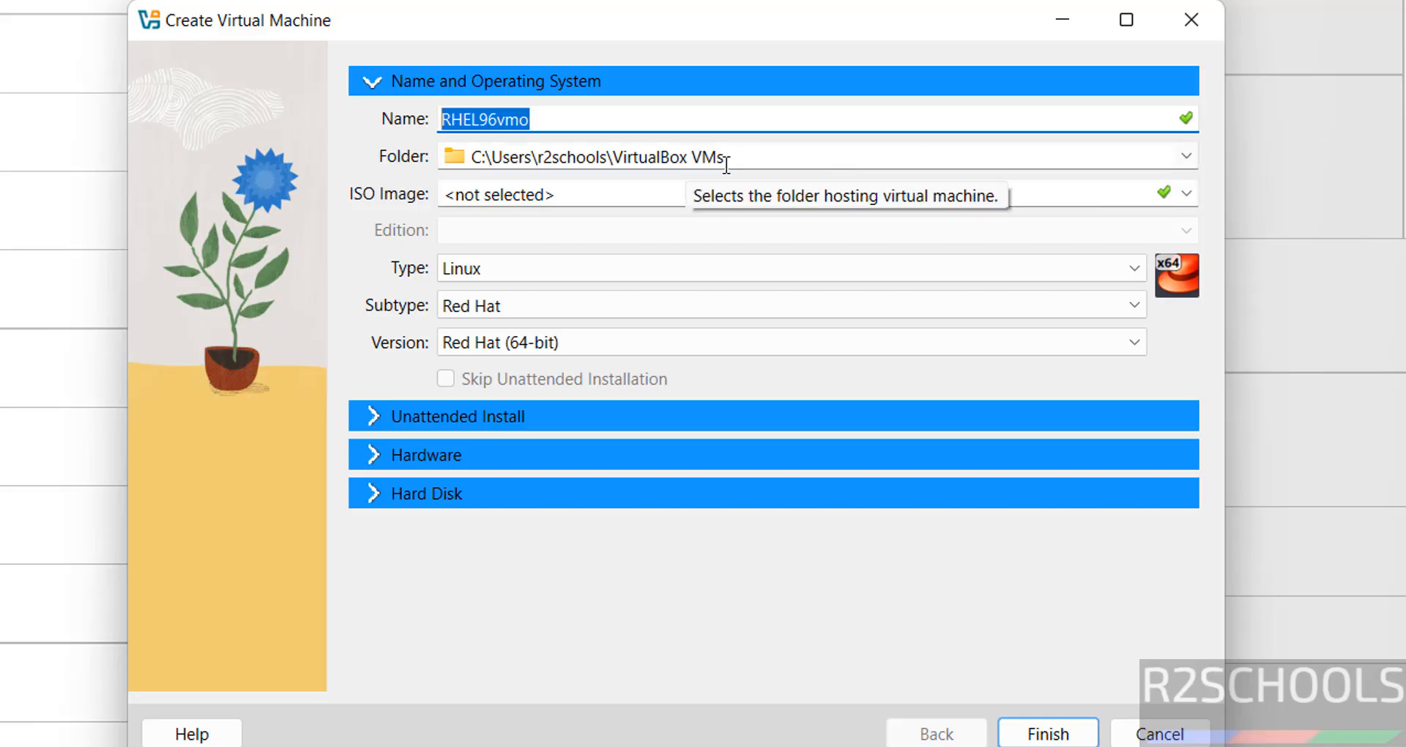
Step: Create a new folder under E:\VMS and select it as the virtual machine folder
key("Tab")
left_click(1183, 151)
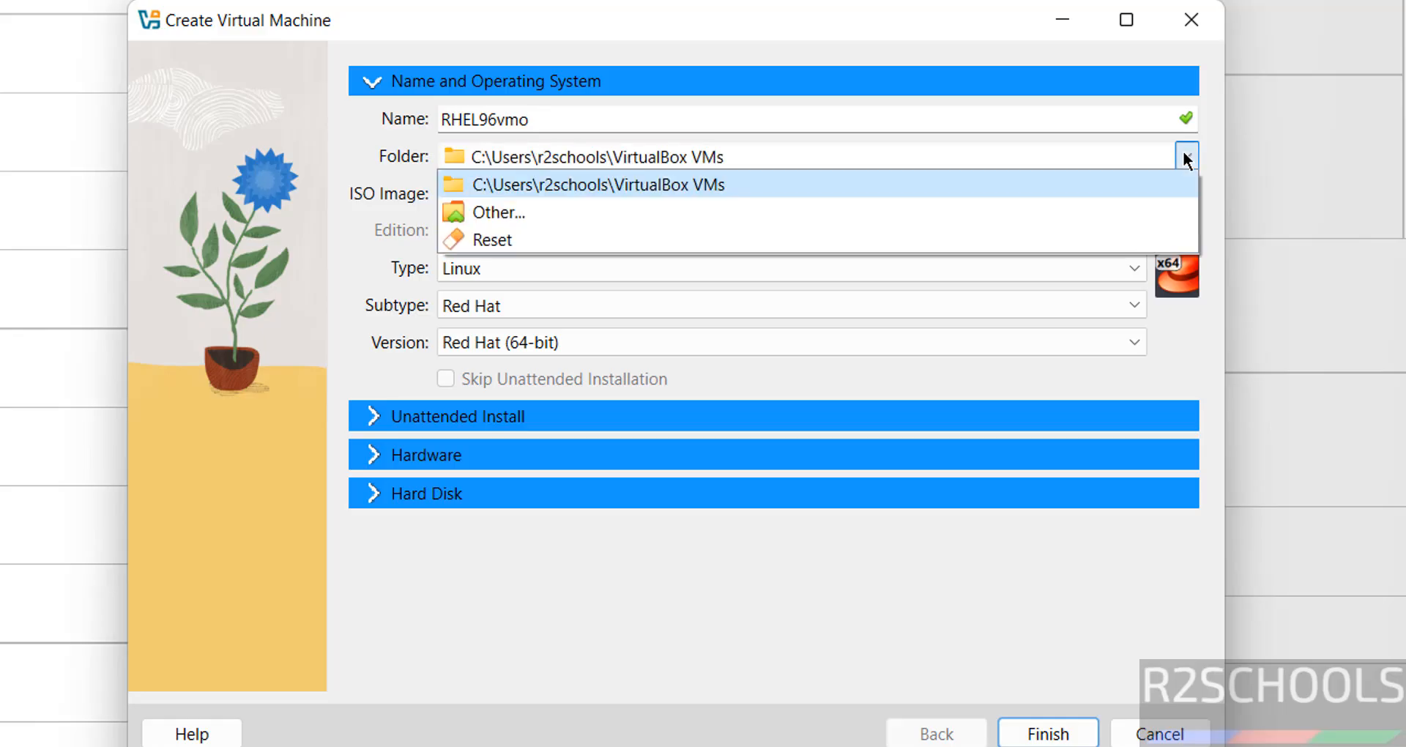
left_click(714, 210)
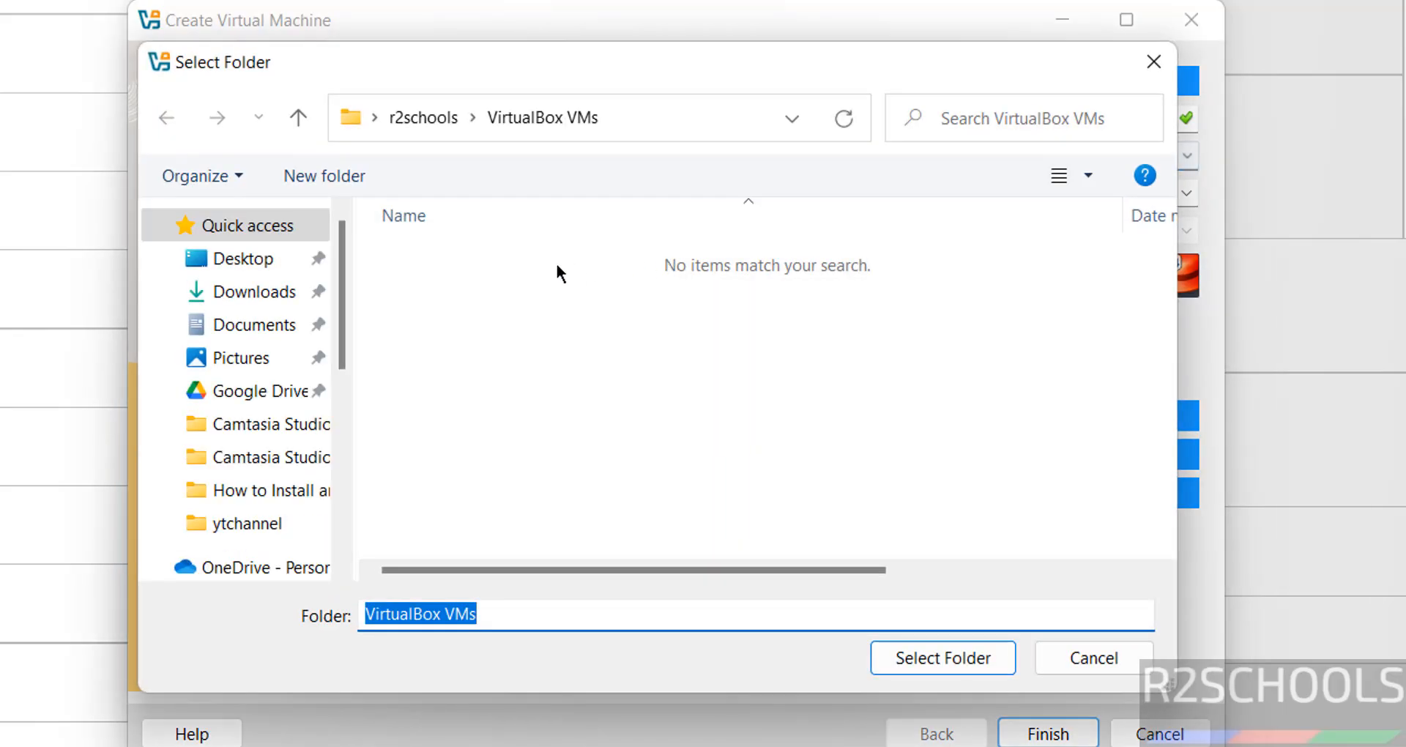
scroll(287, 545, "down", 4)
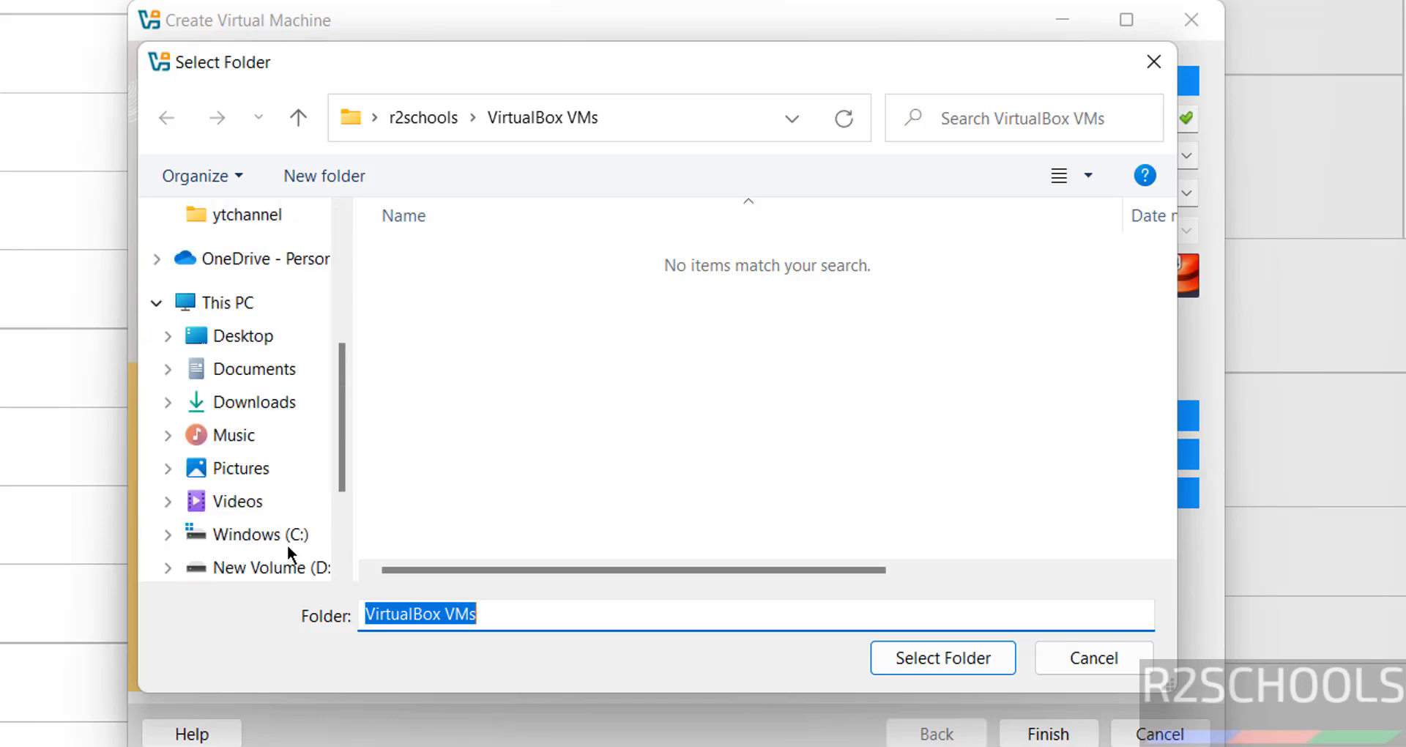
scroll(286, 528, "down", 3)
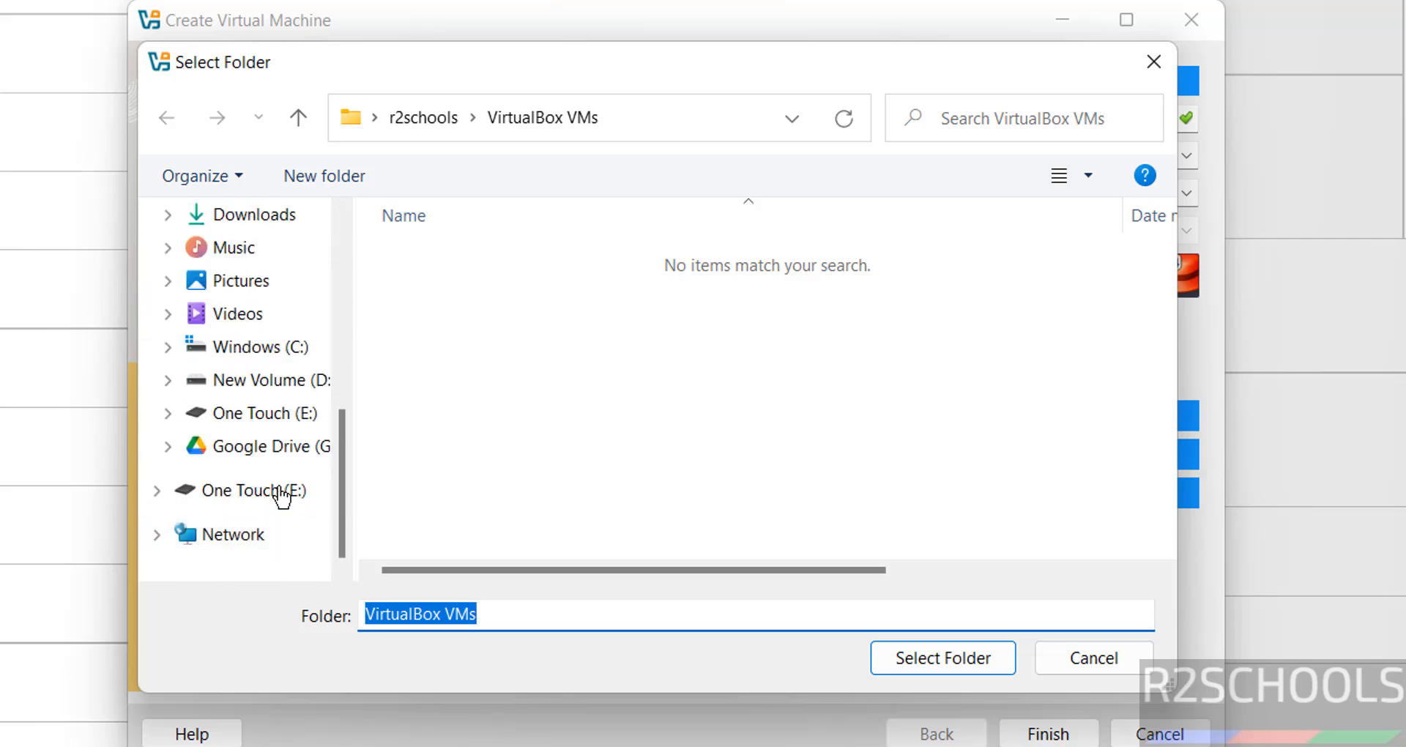
left_click(276, 414)
double_click(428, 466)
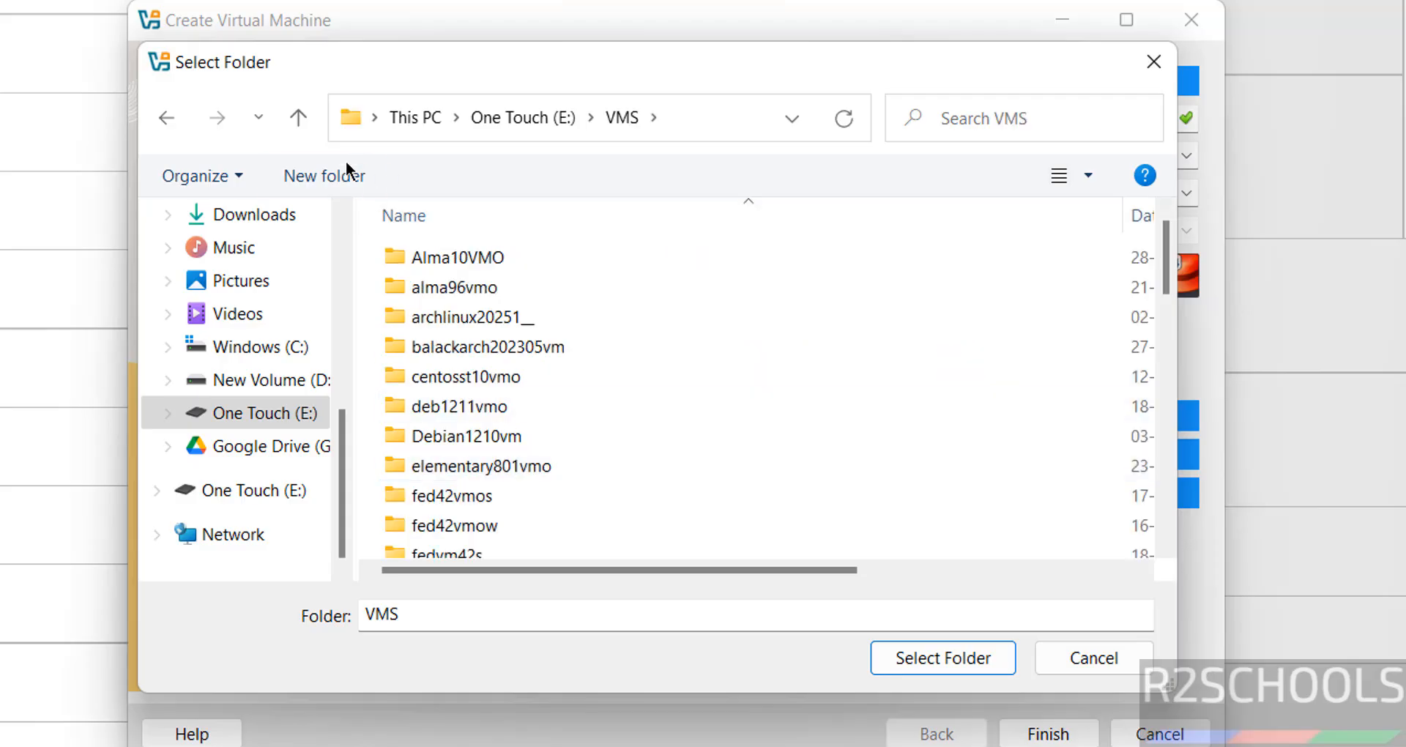
left_click(340, 179)
type("RHEL96vmo")
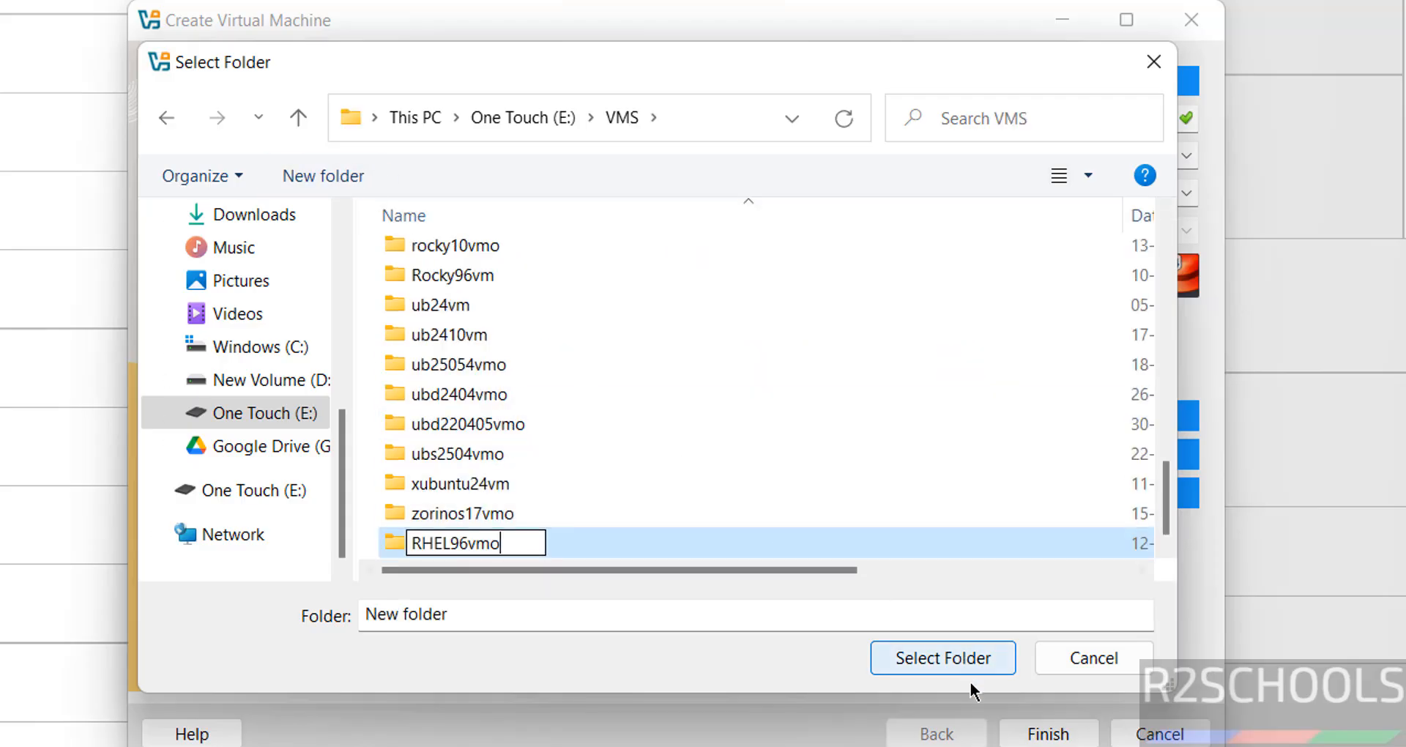
left_click(964, 658)
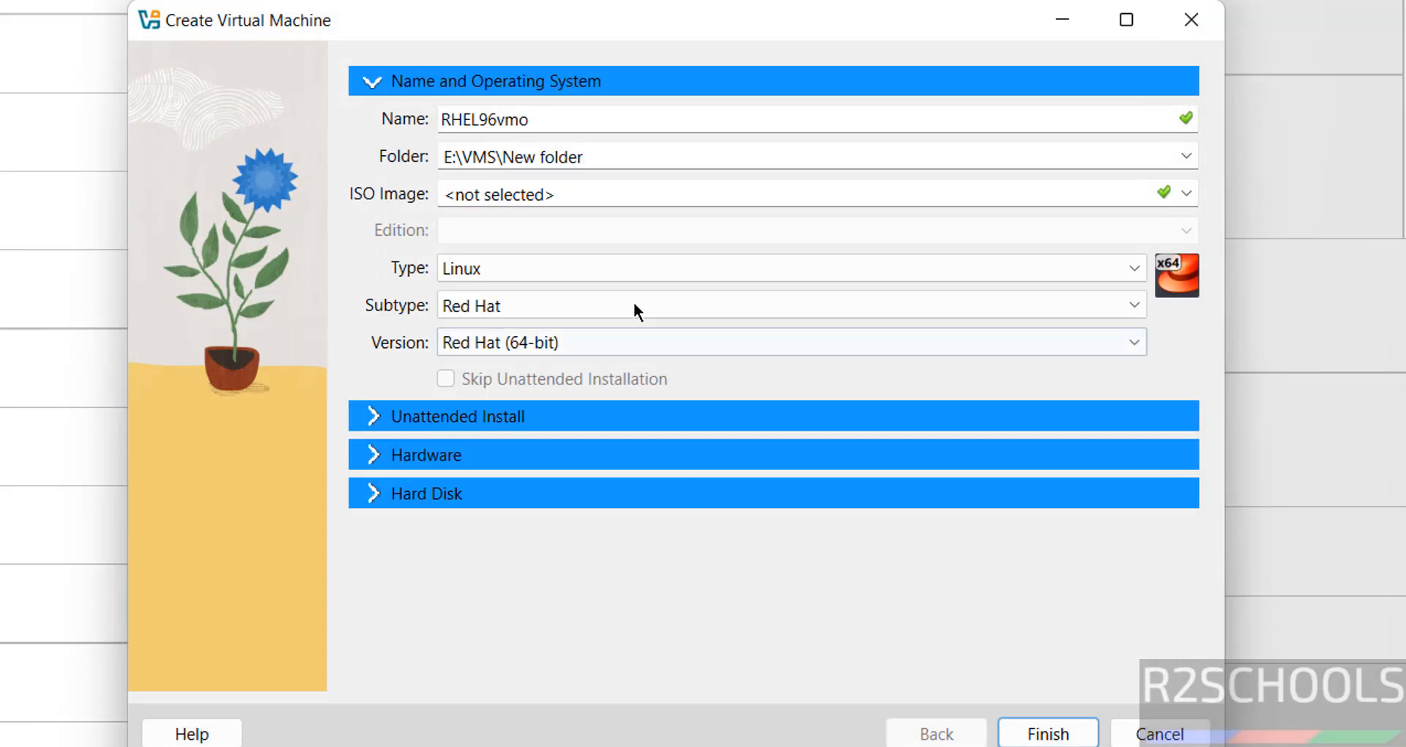
Step: Choose rhel-9.6-x86_64-dvd.iso from Downloads as the virtual machine's ISO image
left_click(1186, 193)
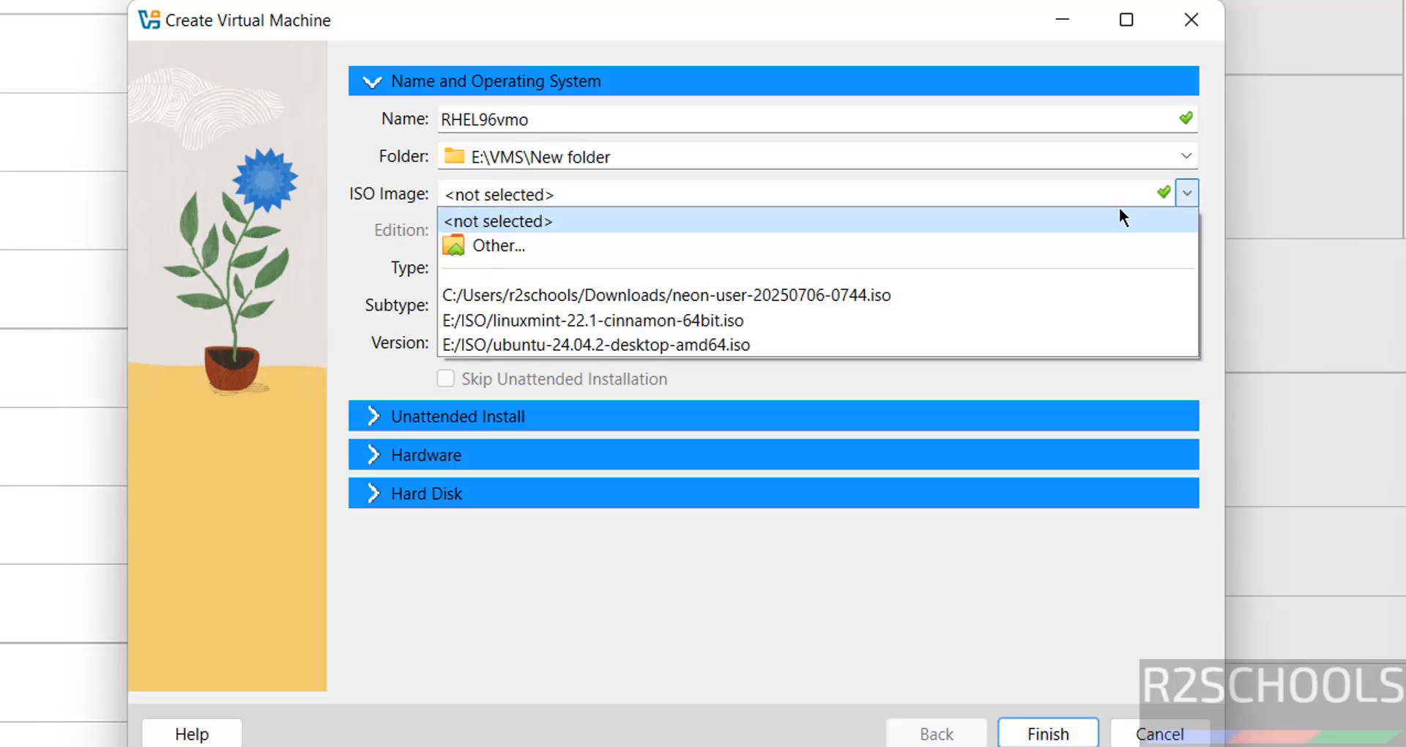
left_click(735, 245)
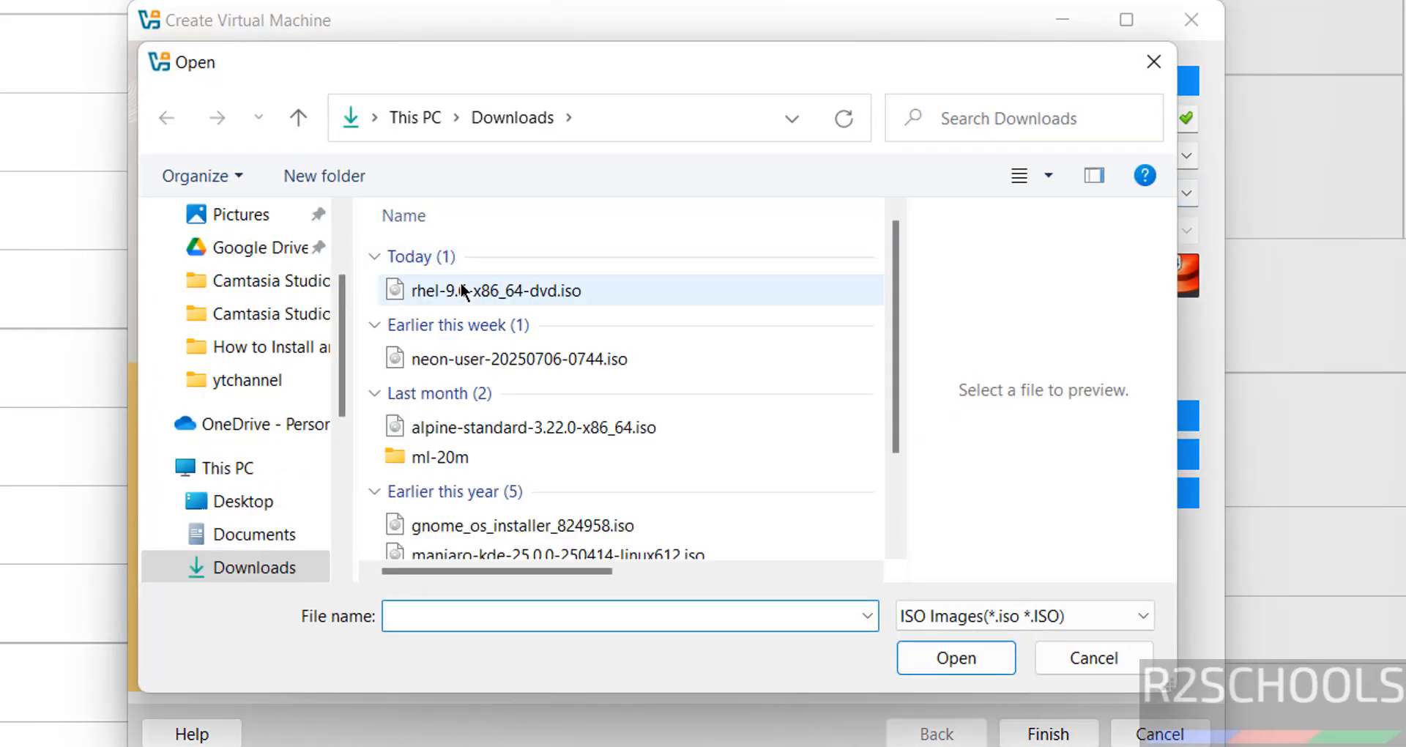
left_click(549, 290)
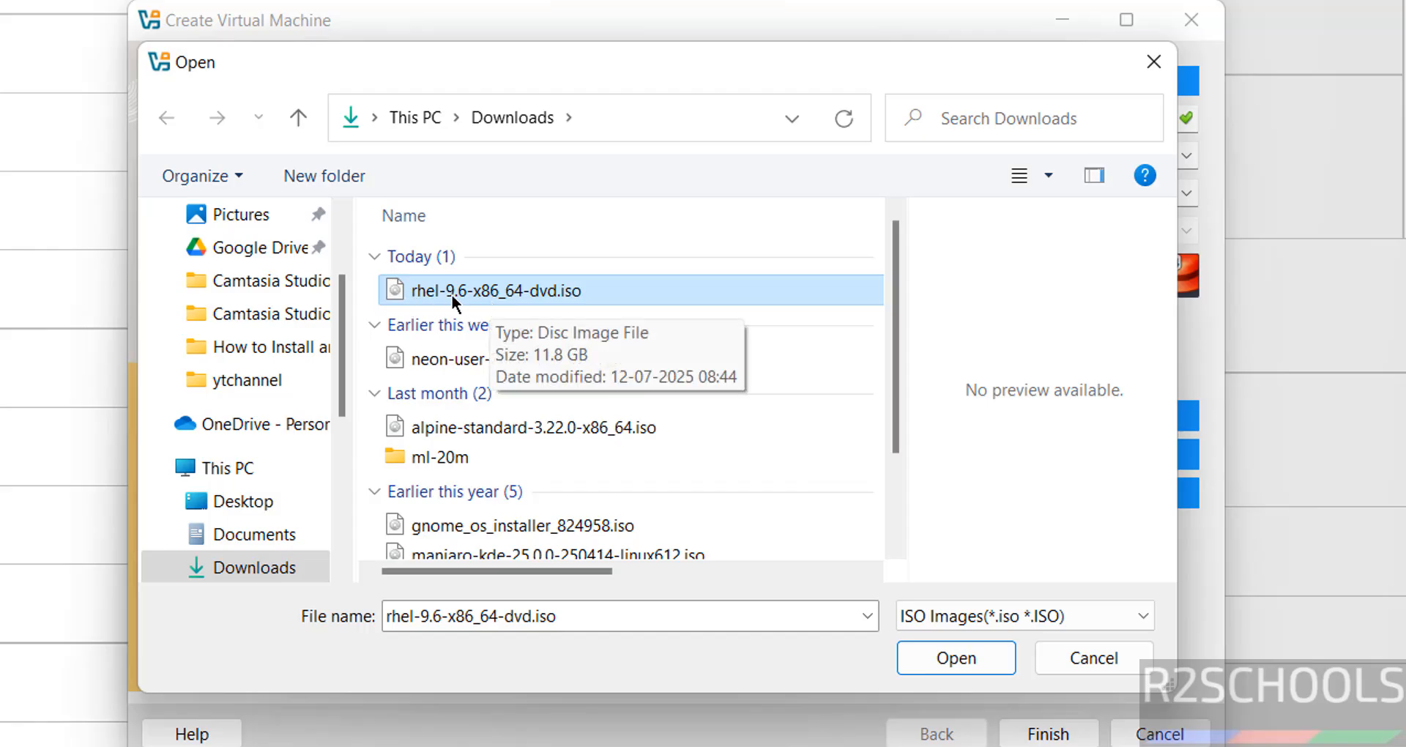
left_click(956, 657)
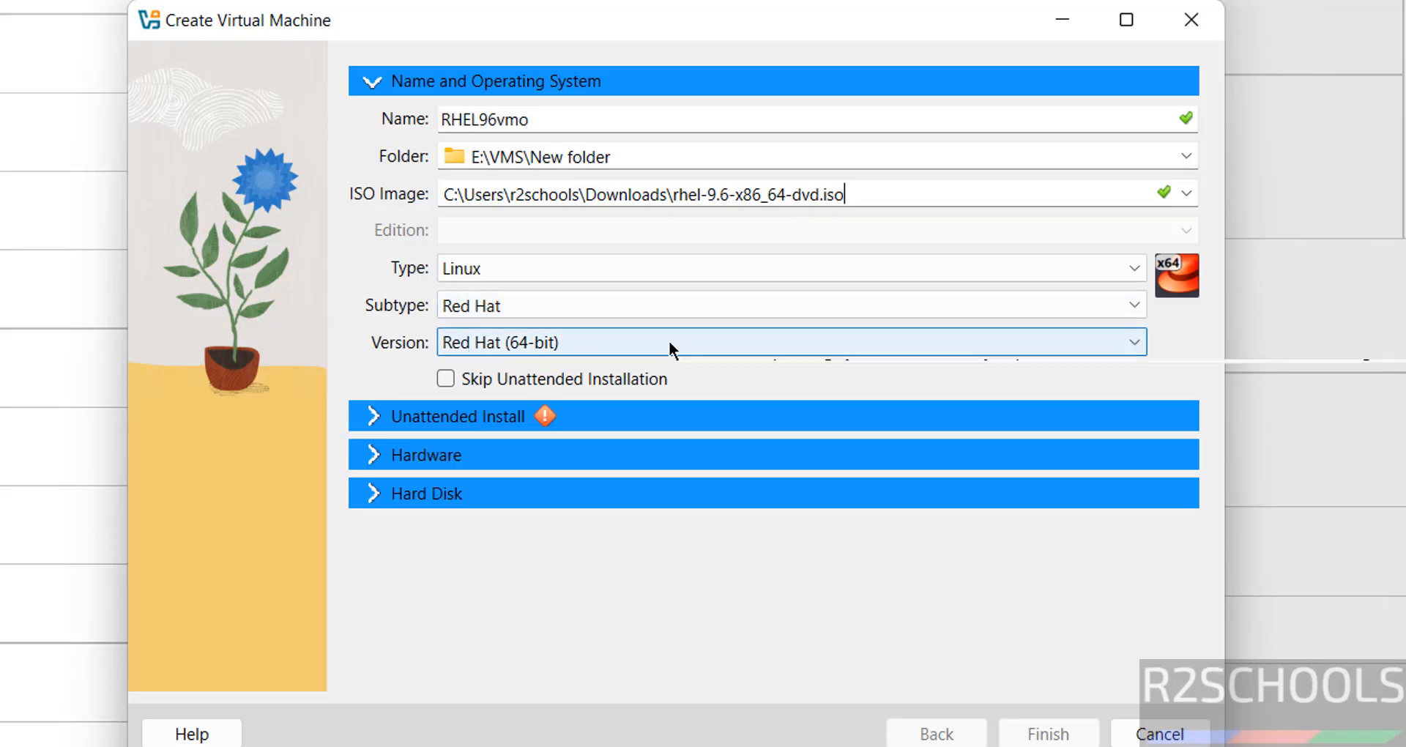
Step: Set the version to Red Hat 9.x (64-bit) and enable Skip Unattended Installation
left_click(631, 347)
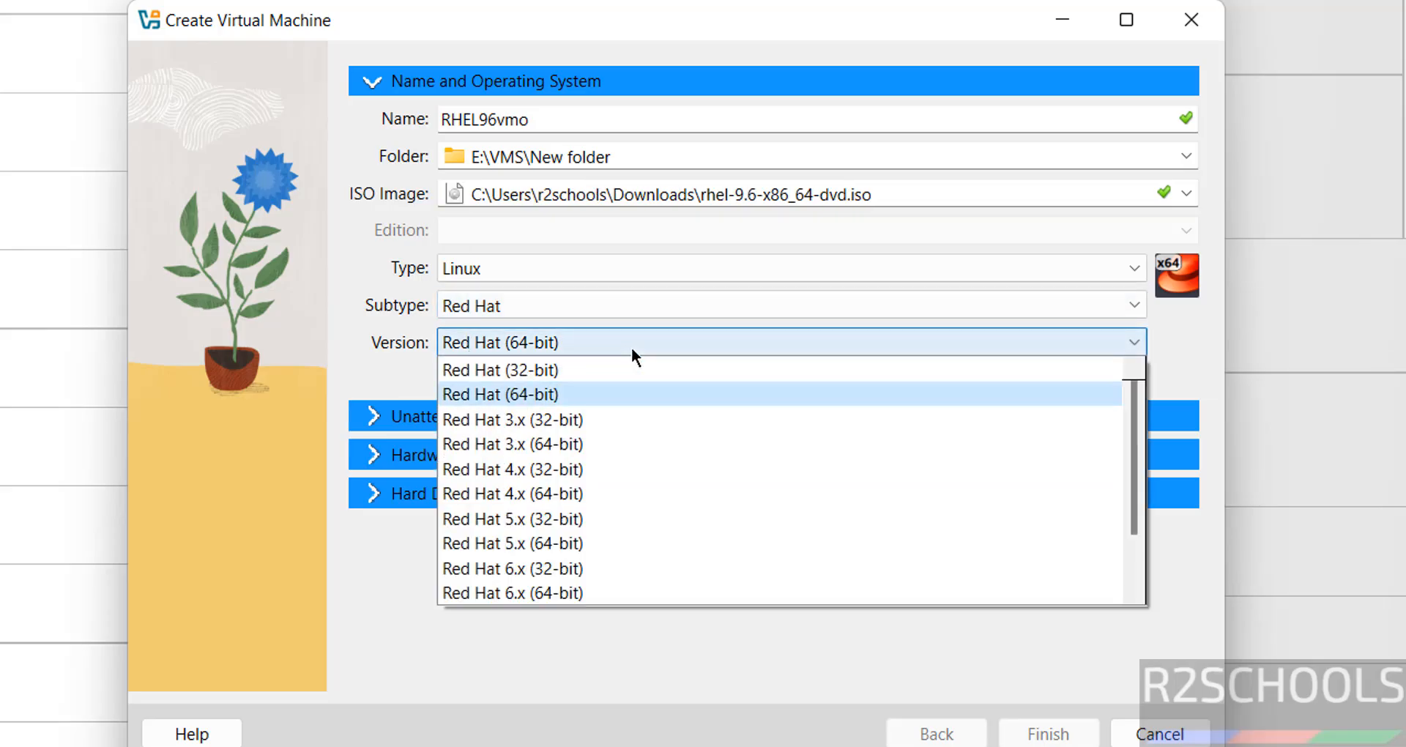
scroll(596, 590, "down", 1)
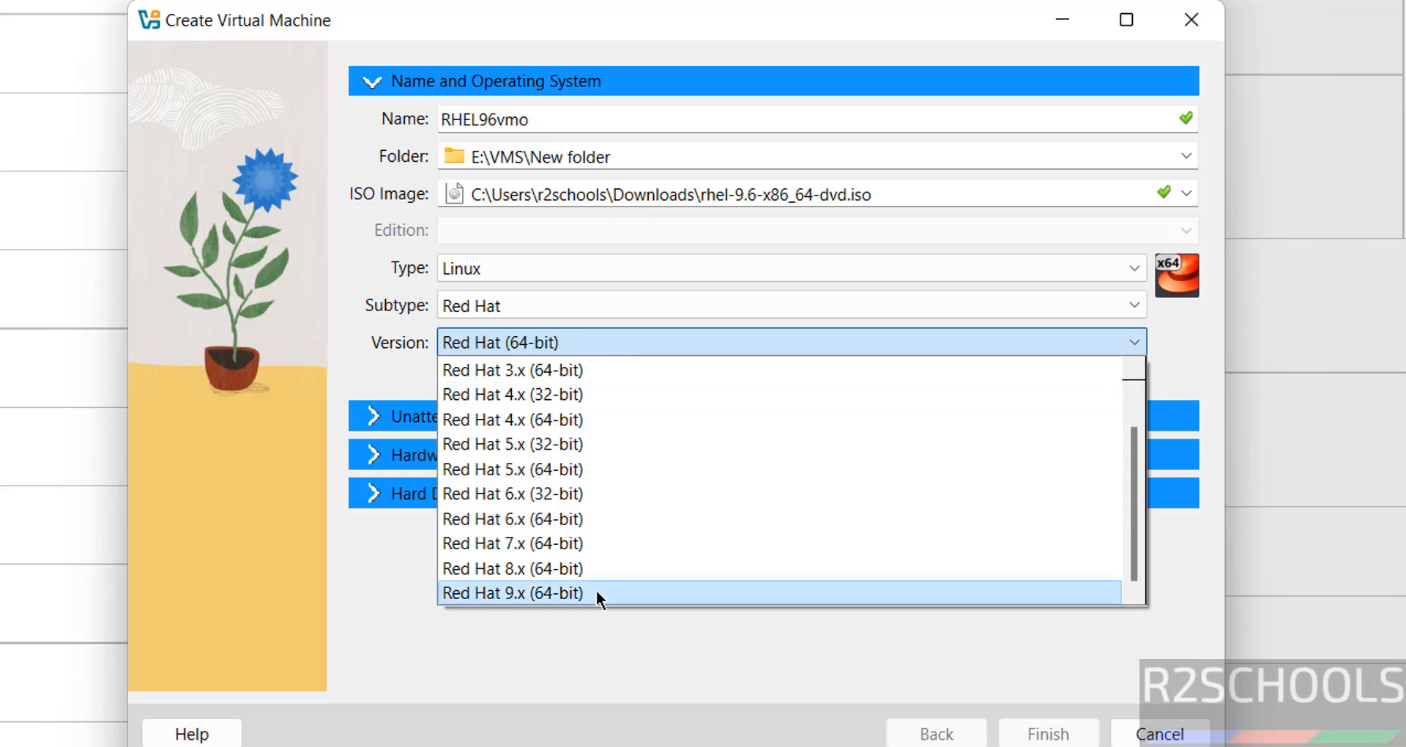
left_click(595, 590)
left_click(446, 379)
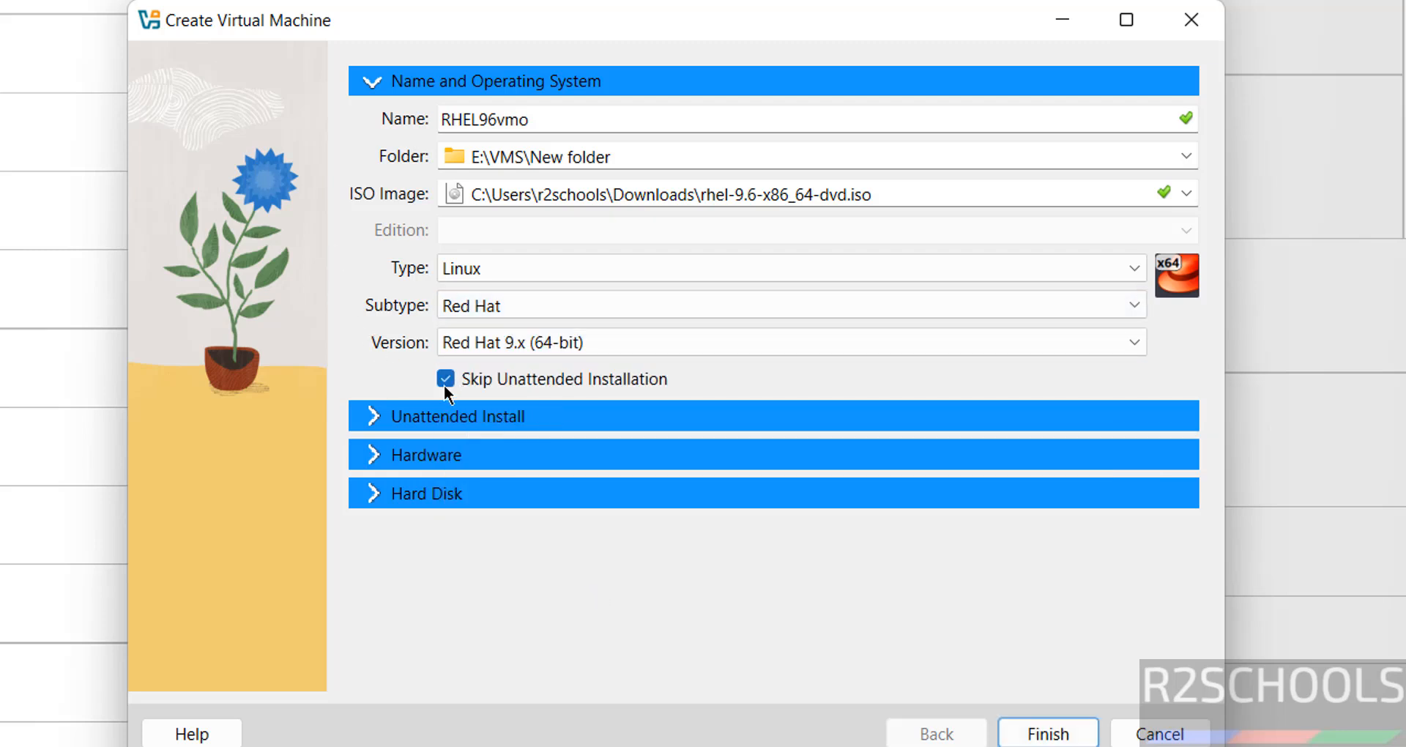
Step: Allocate 4096 MB of base memory and 2 processors to the virtual machine
left_click(473, 467)
double_click(1114, 198)
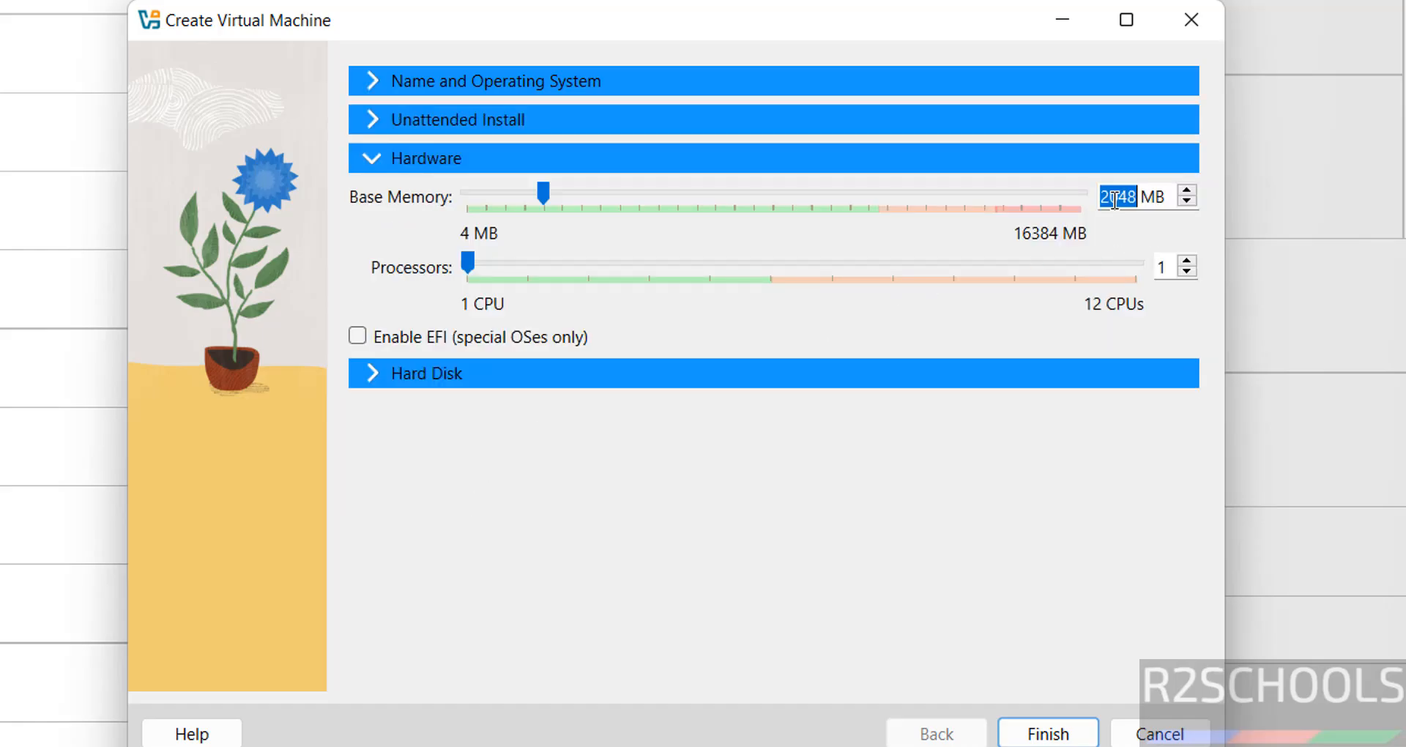
type("4096")
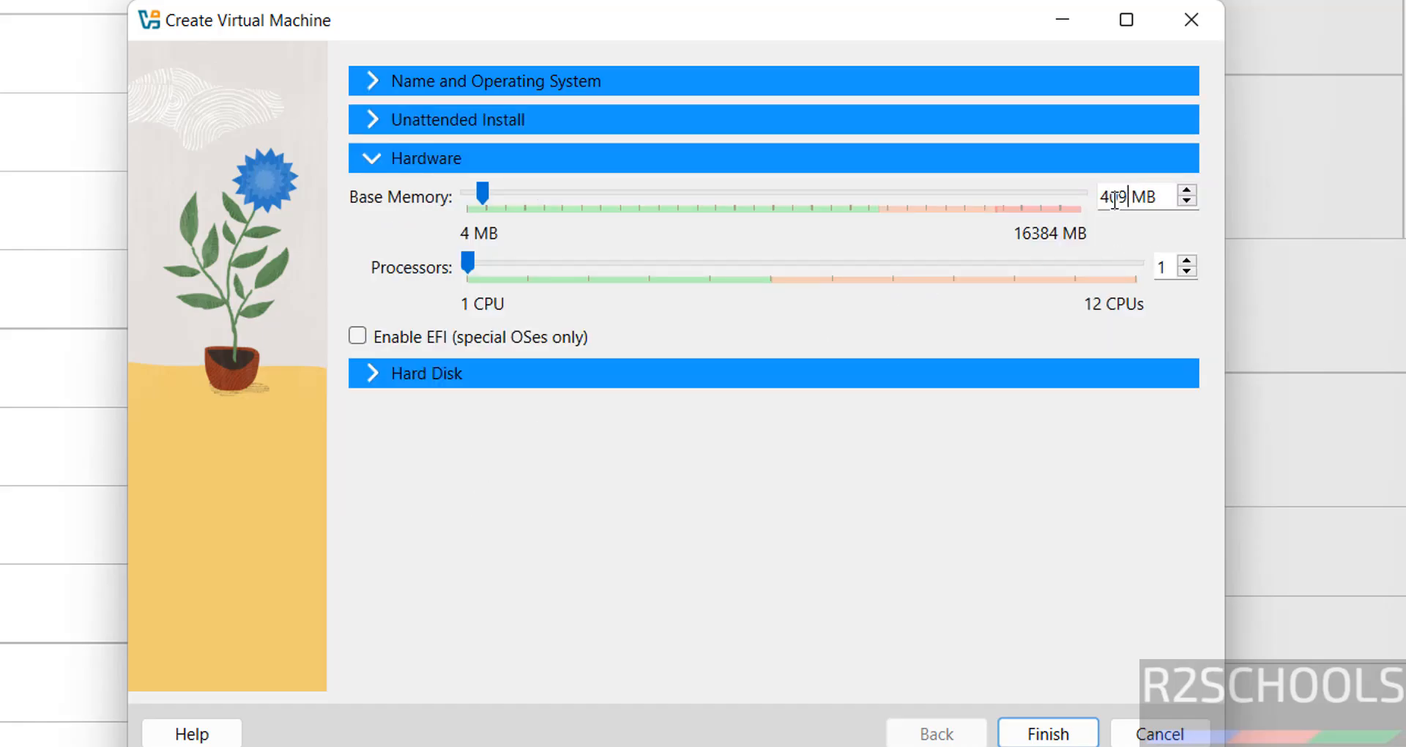
key("Tab")
type("2")
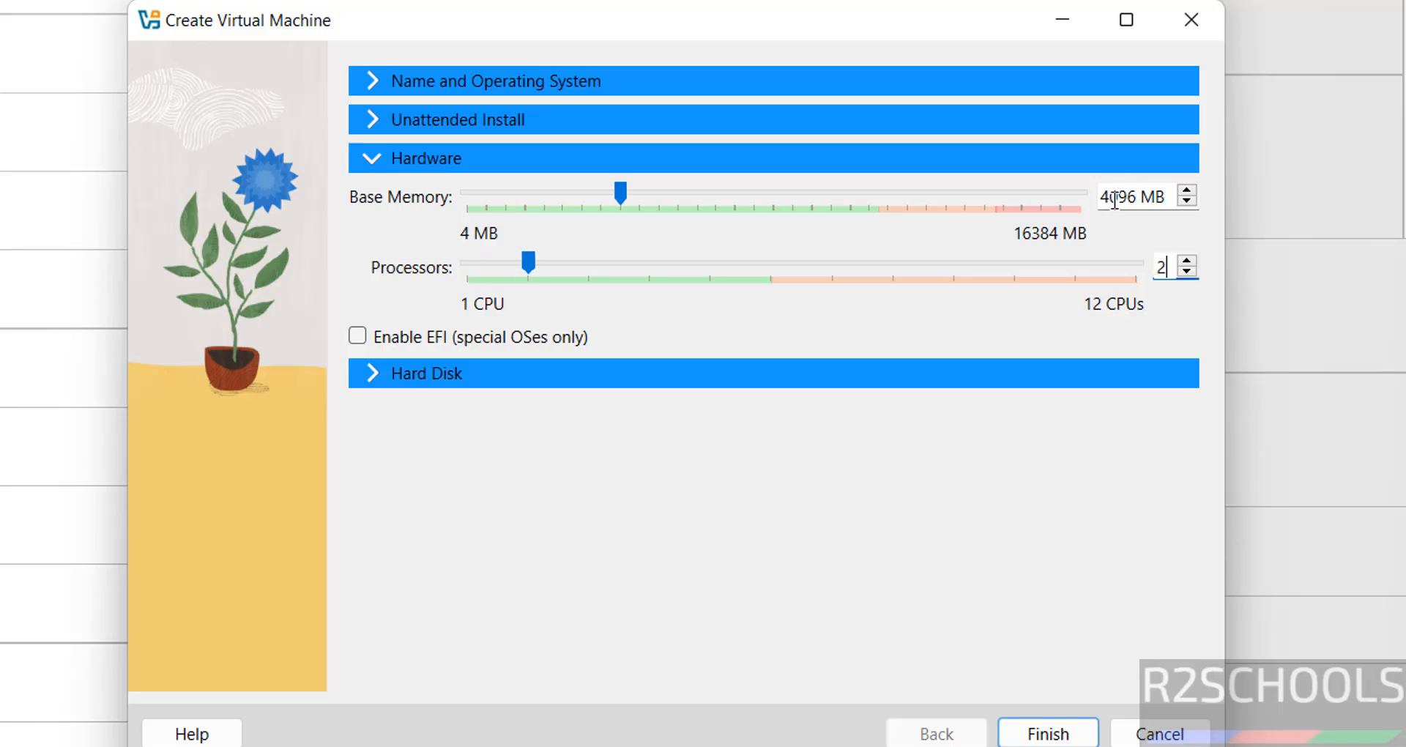
Step: Set the new virtual hard disk size to 50 GB and finish creating the virtual machine
left_click(787, 374)
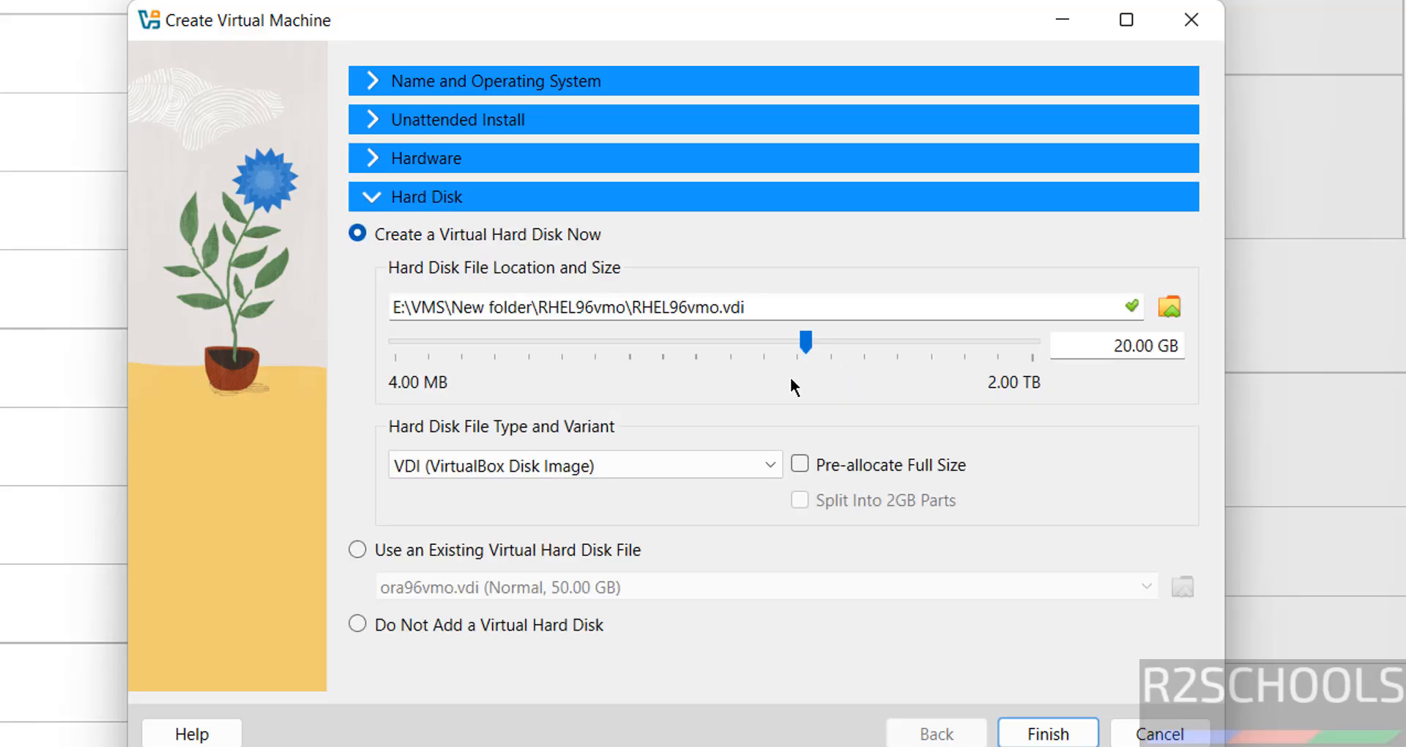
double_click(1104, 353)
type("50")
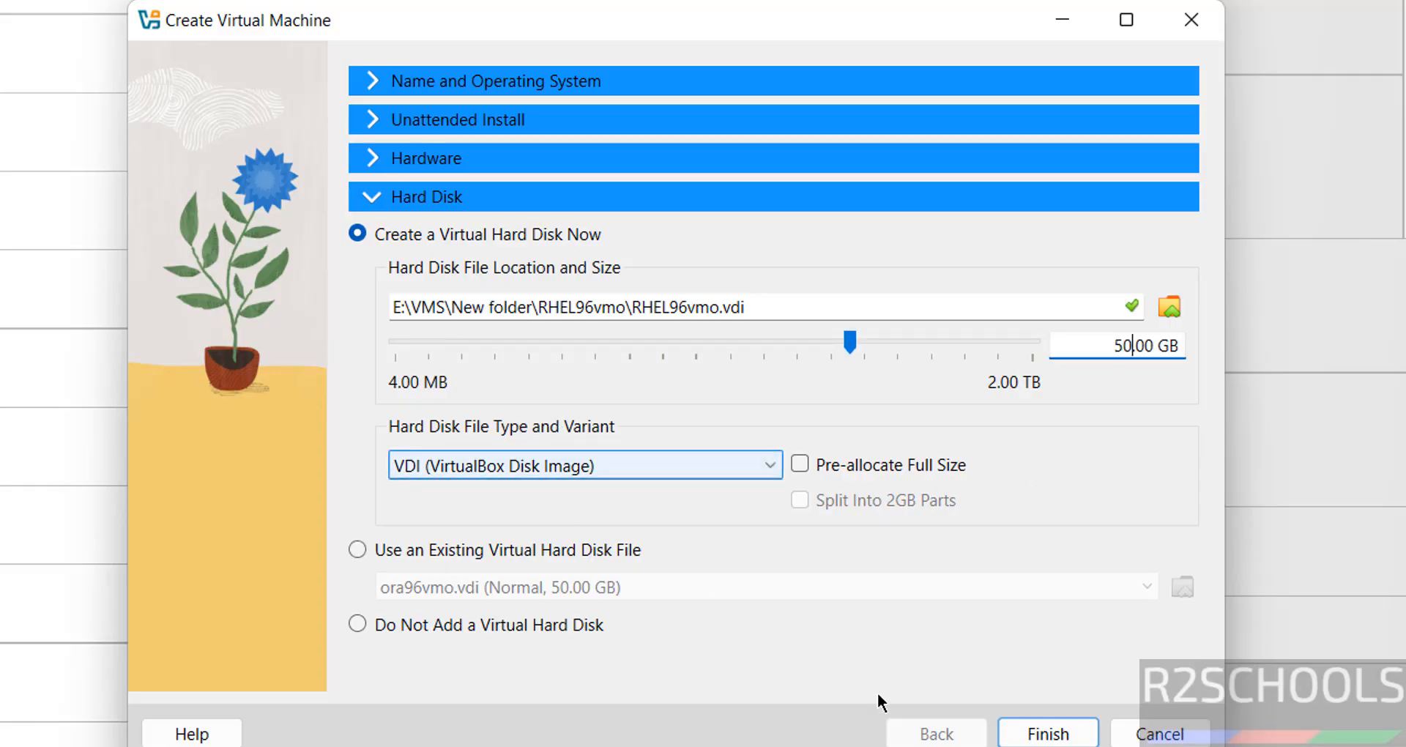
left_click(1035, 736)
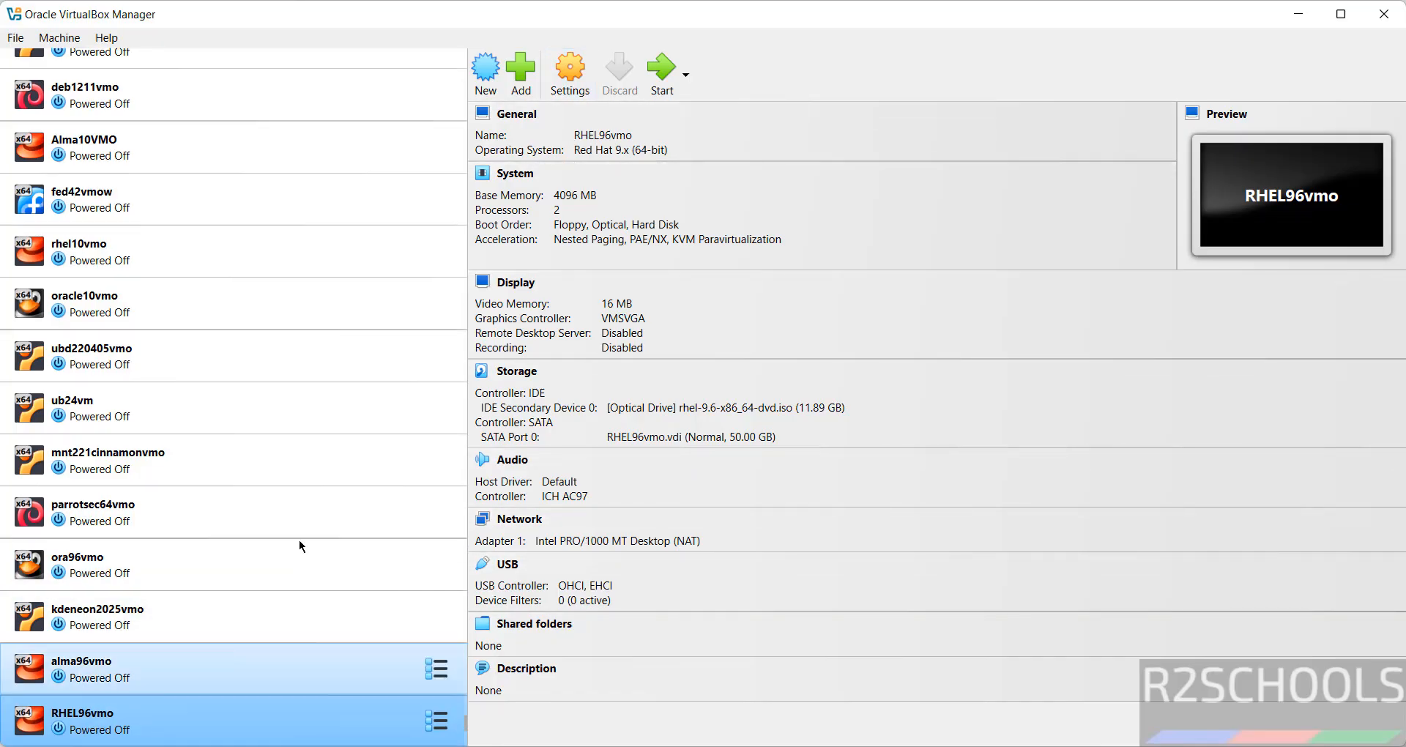
Step: In the RHEL96vmo settings, change the system pointing device to USB Tablet and save
left_click(570, 81)
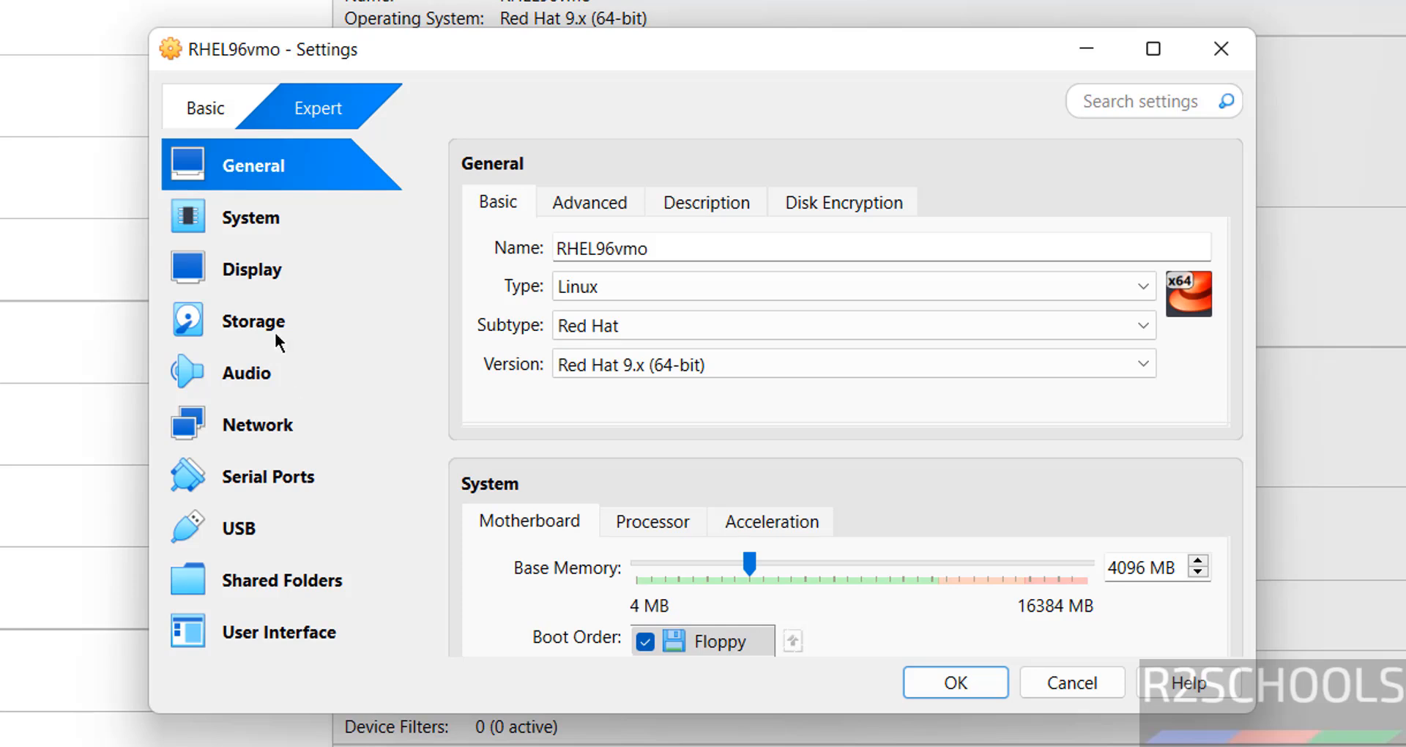
left_click(264, 233)
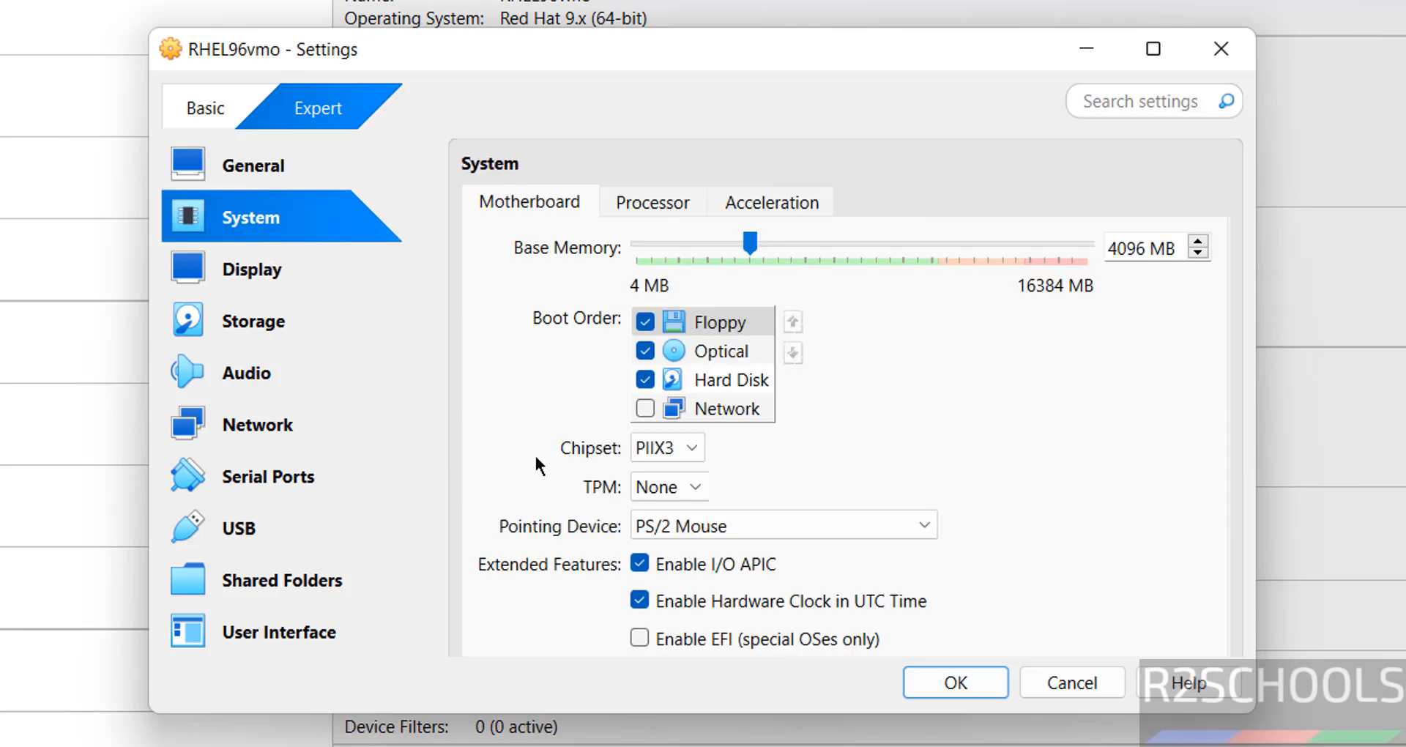
left_click(680, 525)
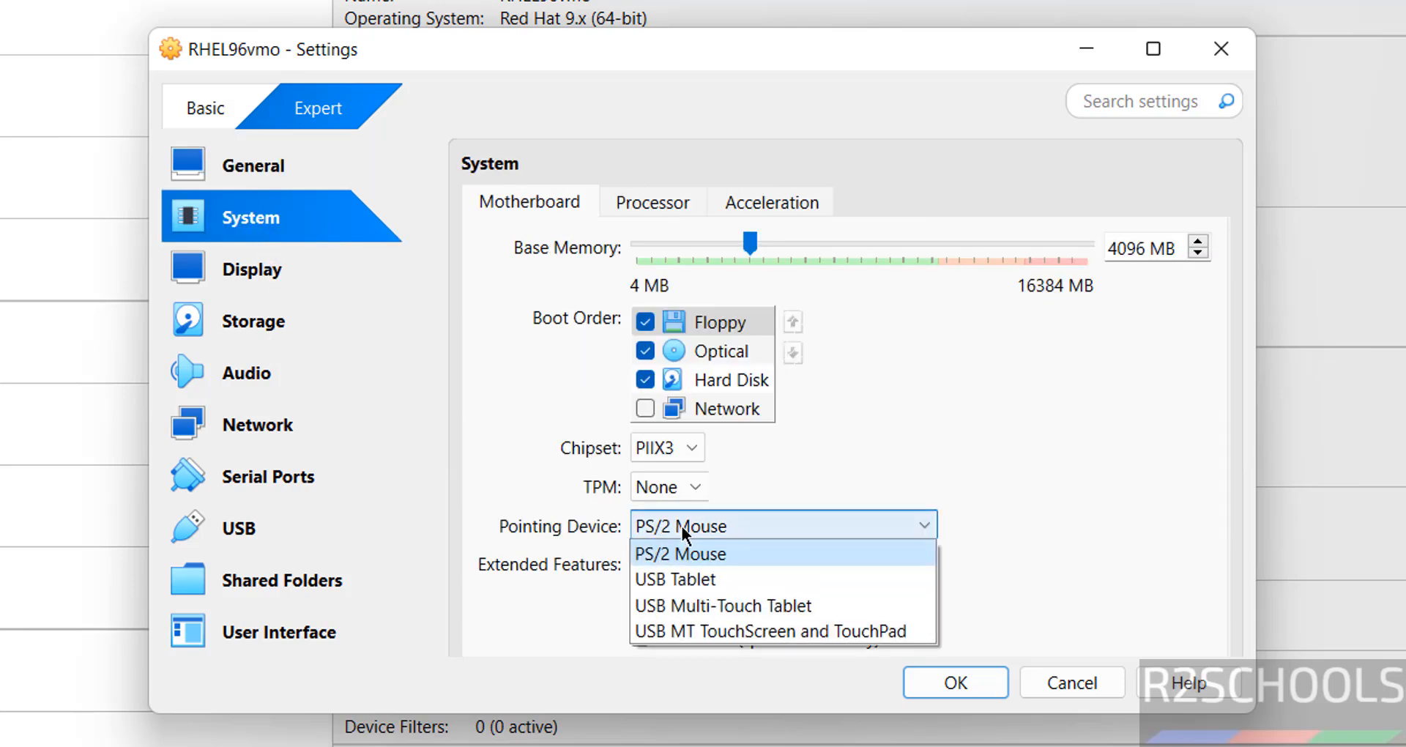
left_click(698, 580)
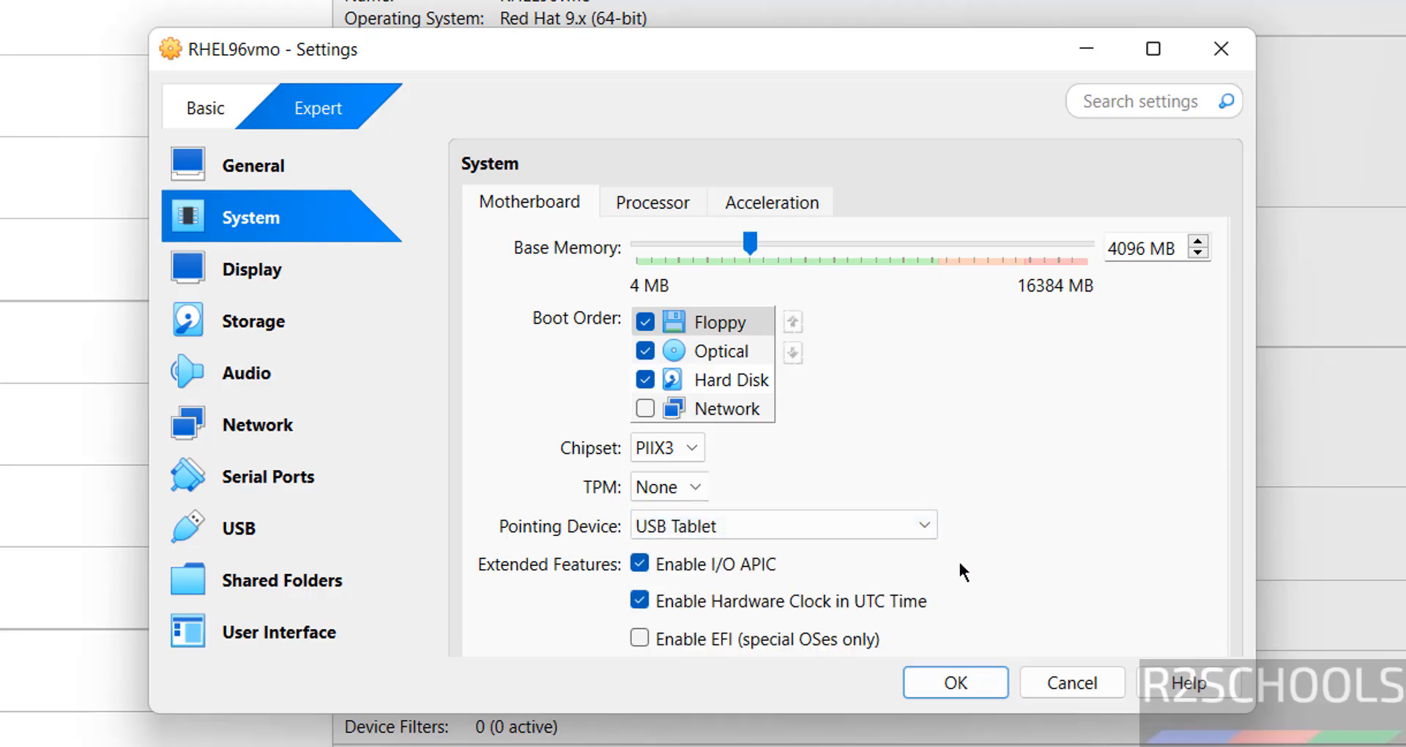
left_click(930, 672)
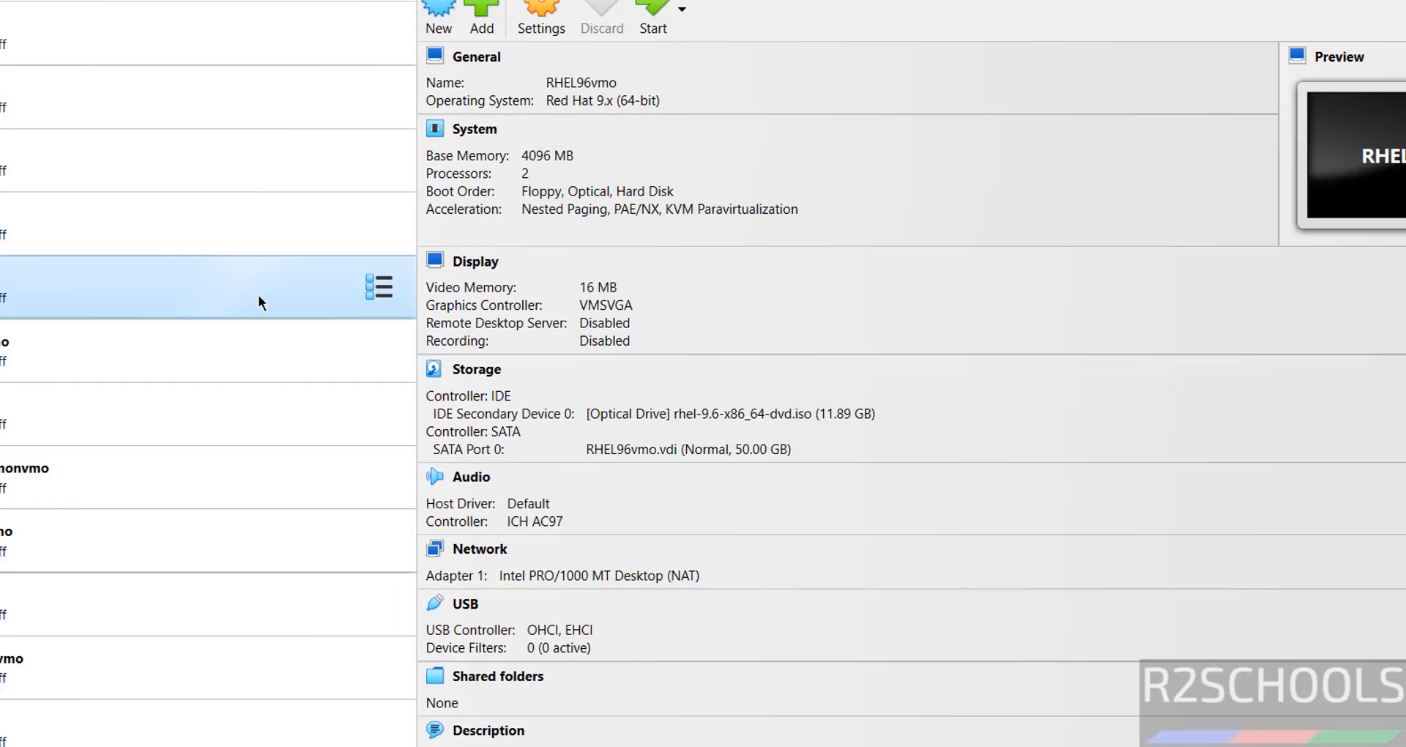
right_click(177, 736)
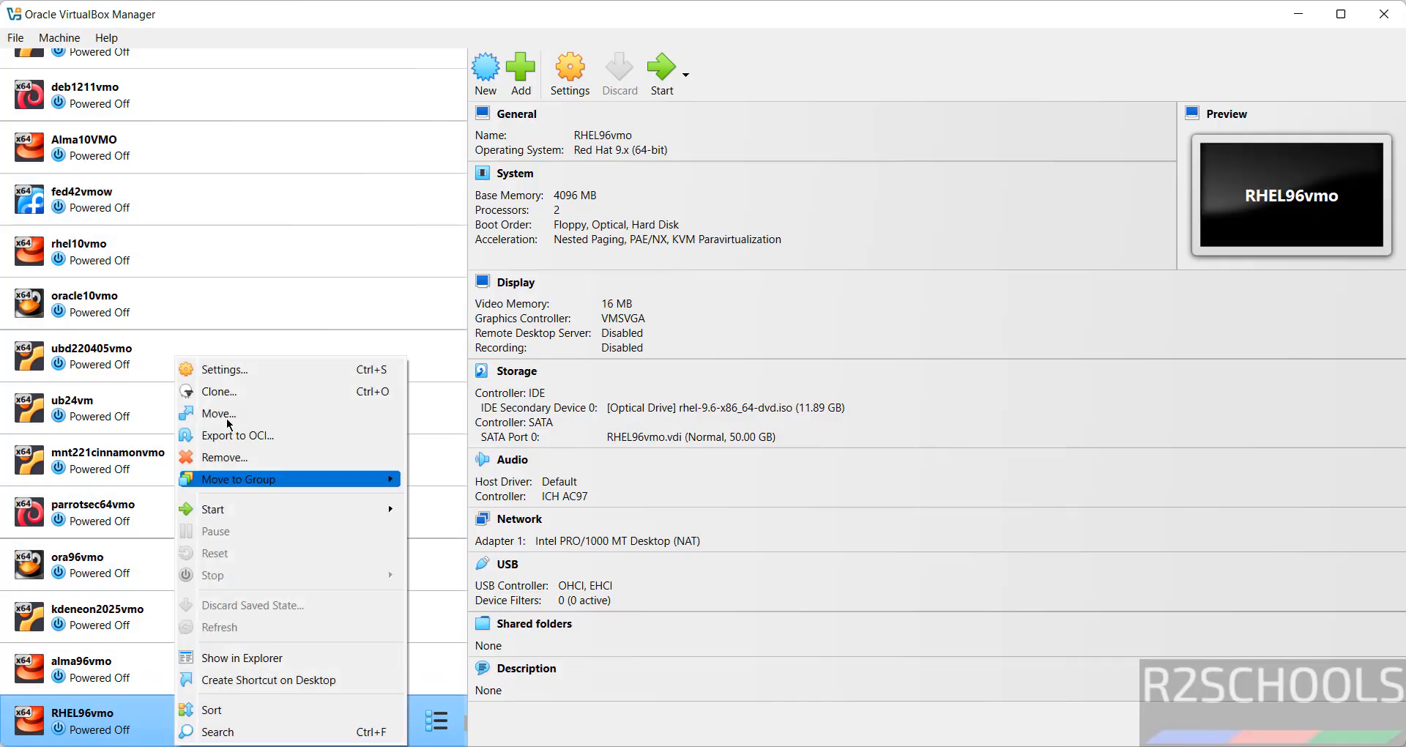
left_click(71, 37)
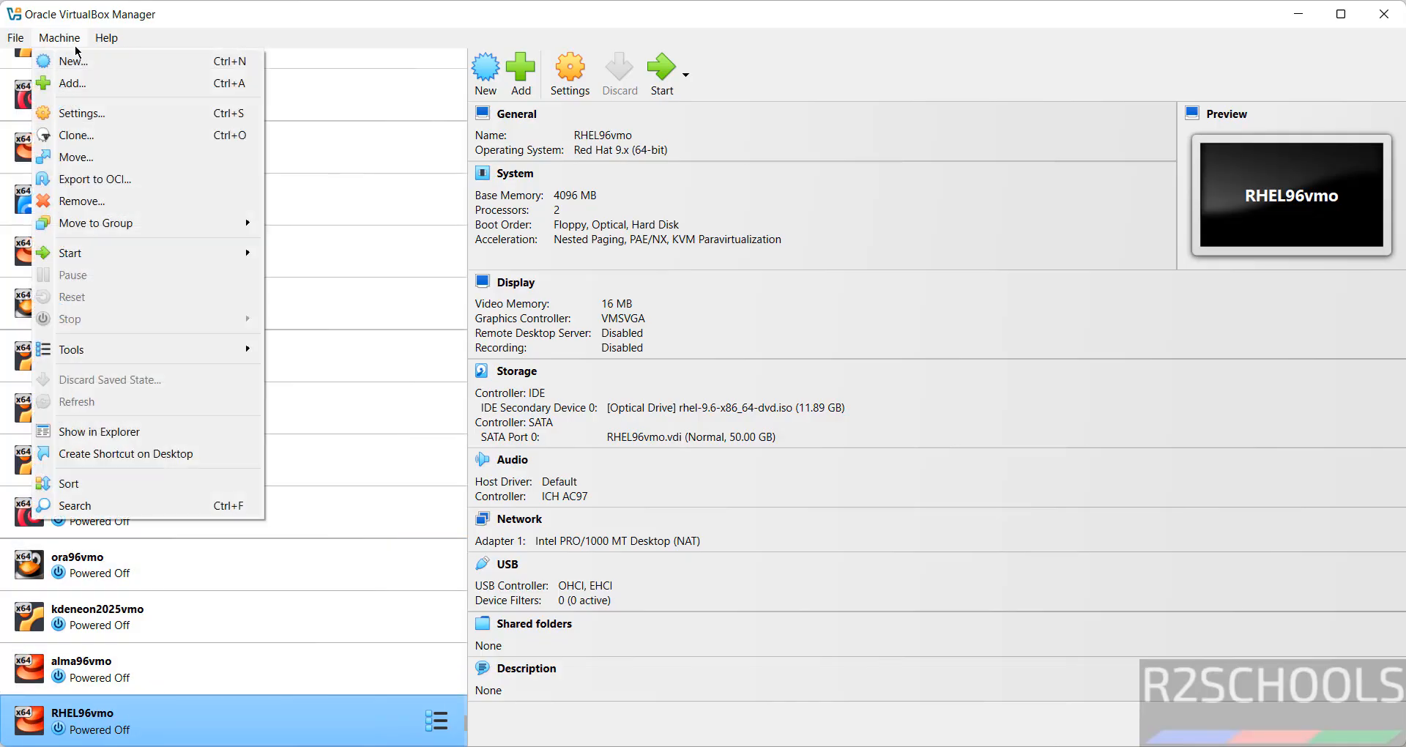
left_click(913, 71)
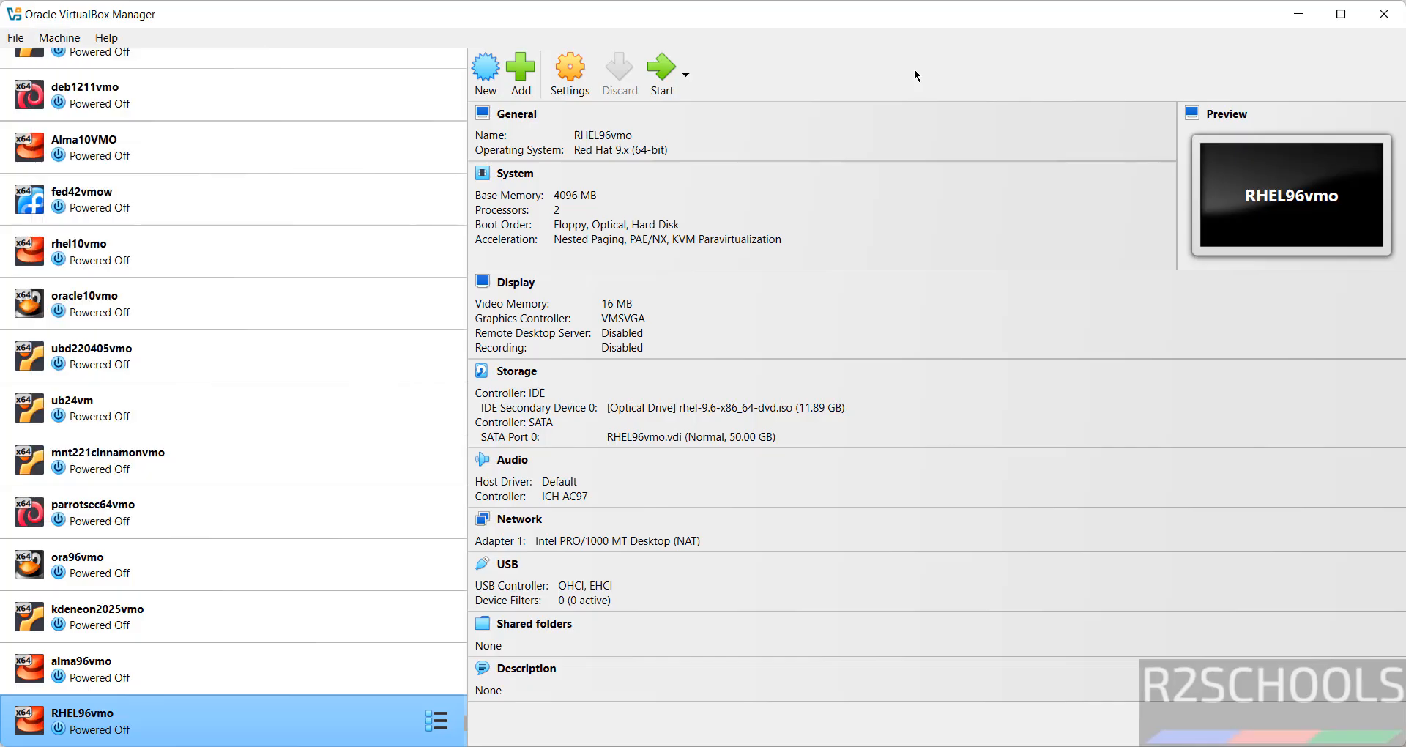
Step: Start the RHEL96vmo virtual machine and maximize its window
left_click(657, 71)
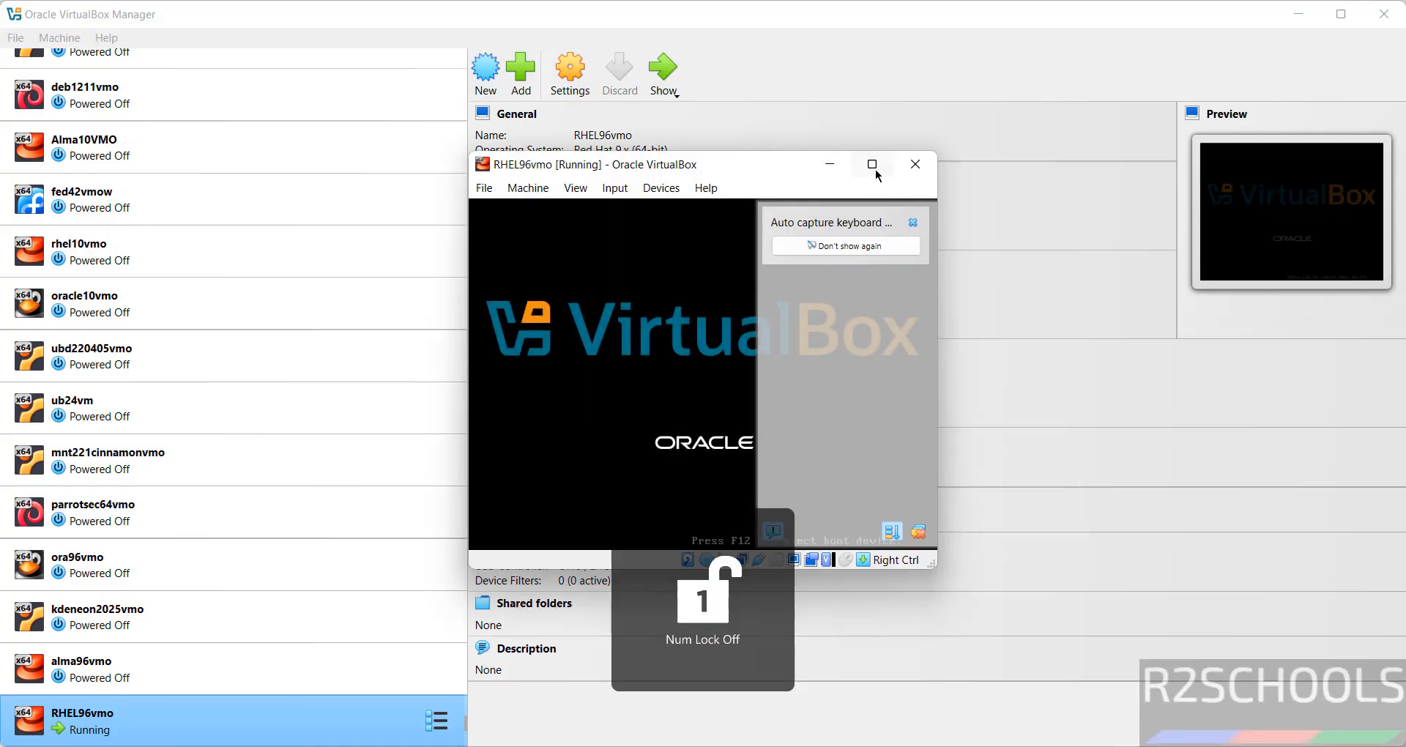
left_click(876, 167)
left_click(1381, 65)
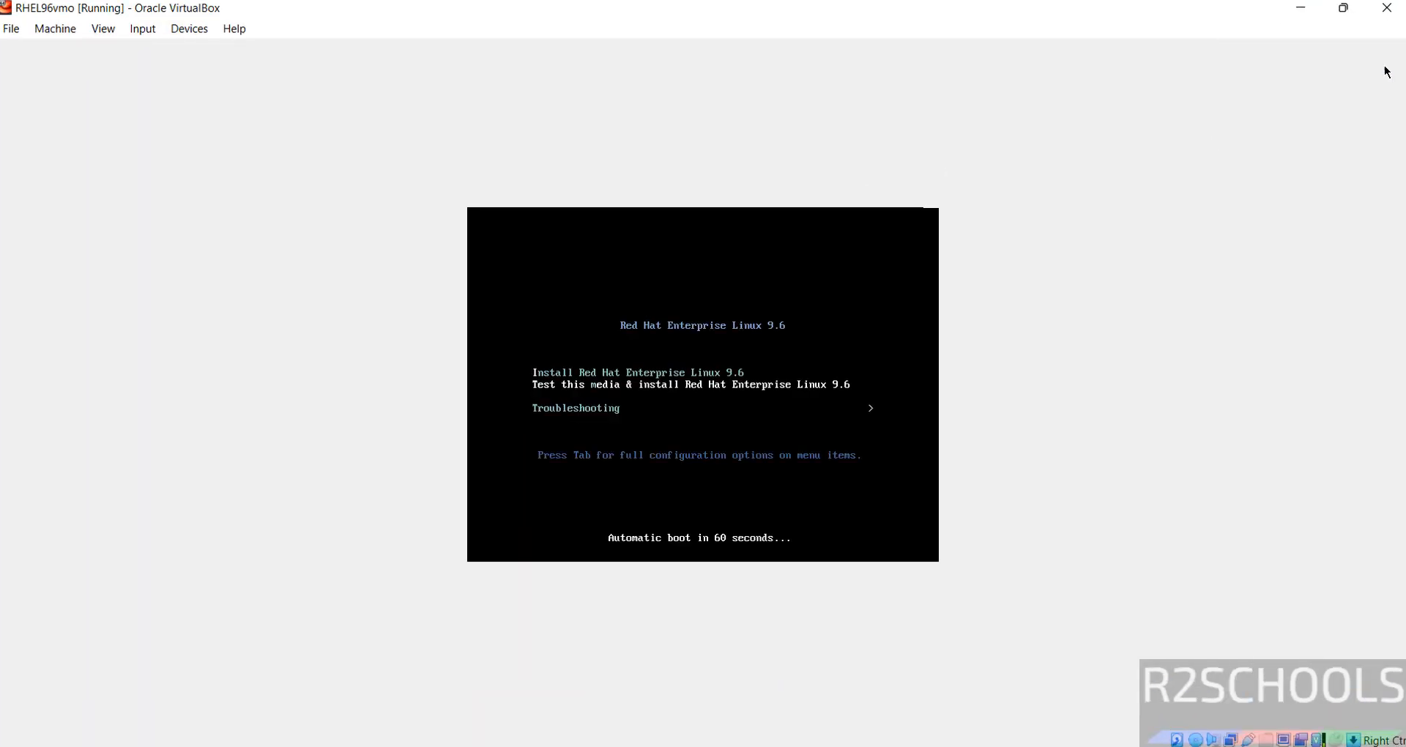
Step: Boot the Install Red Hat Enterprise Linux 9.6 option from the boot menu
key("Down")
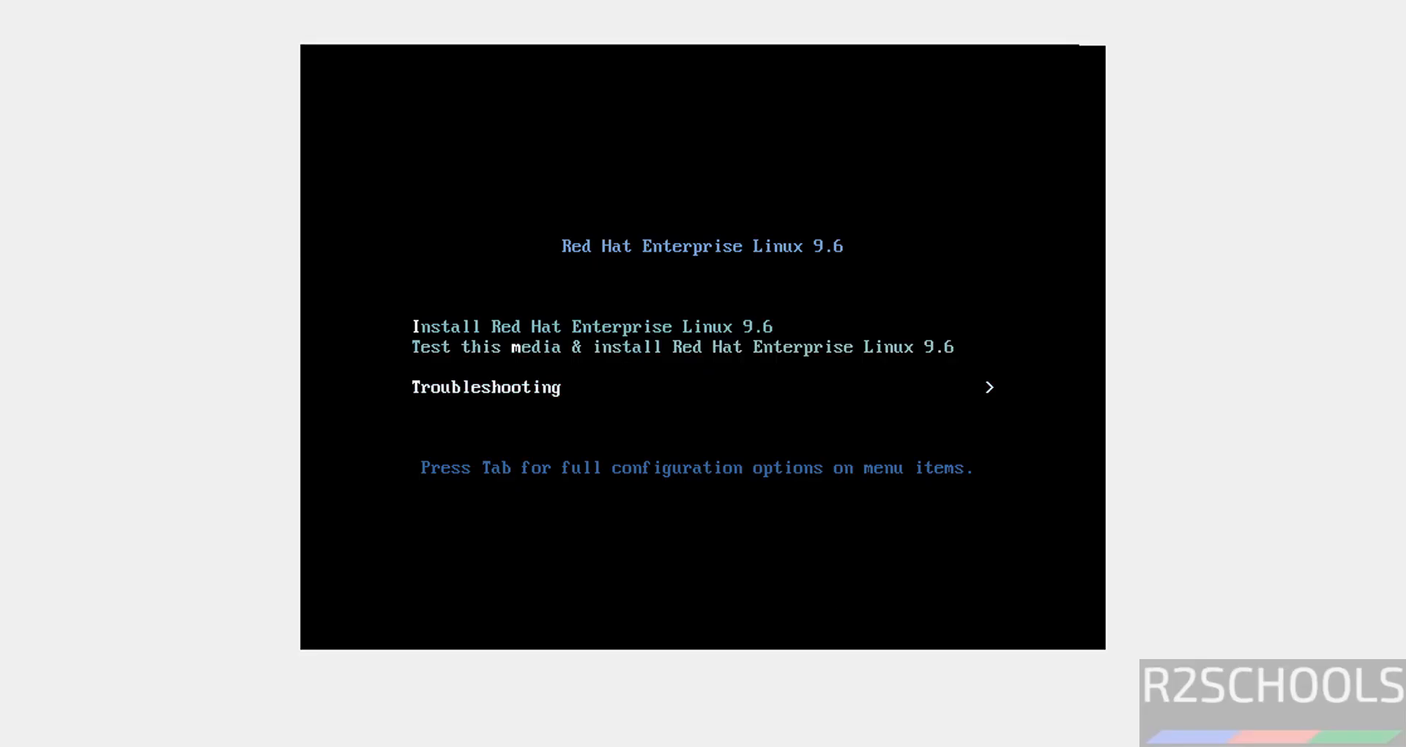
key("Up")
key("Up")
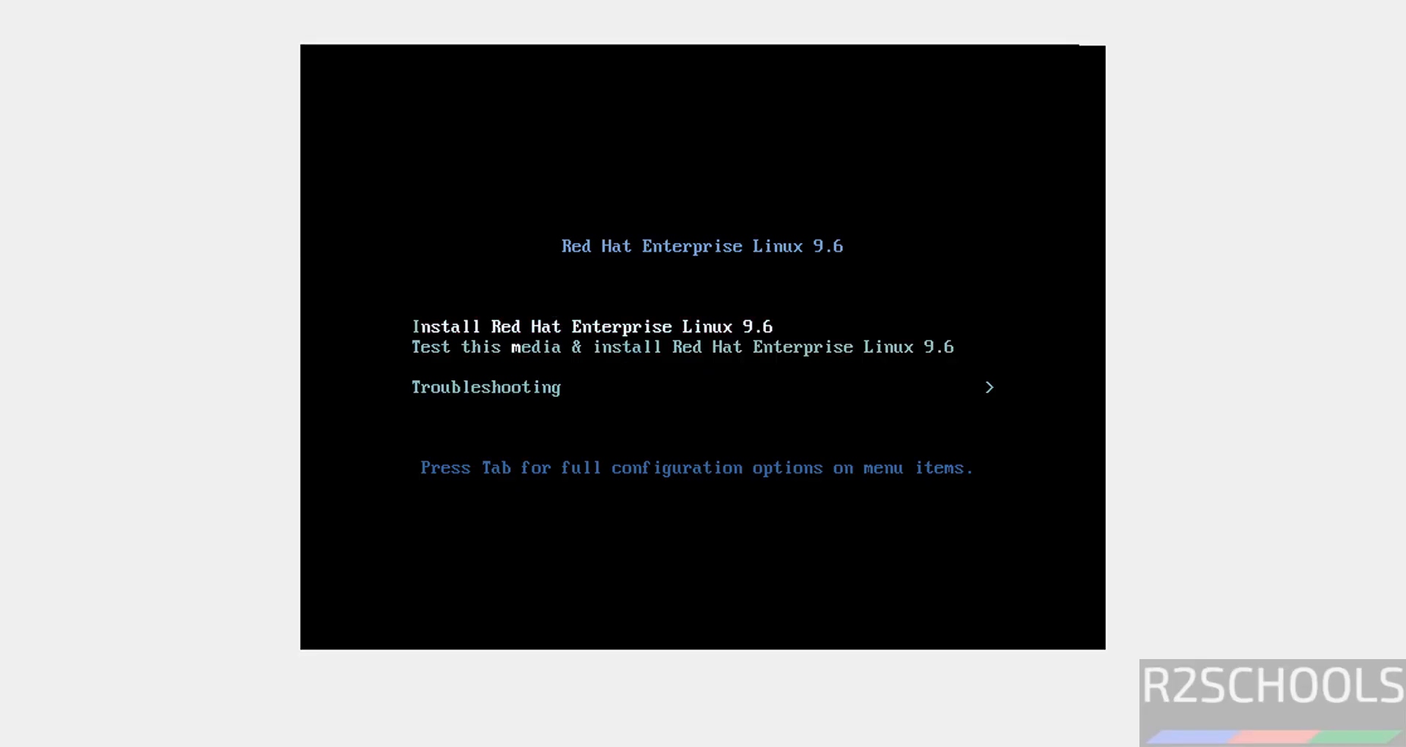
key("Return")
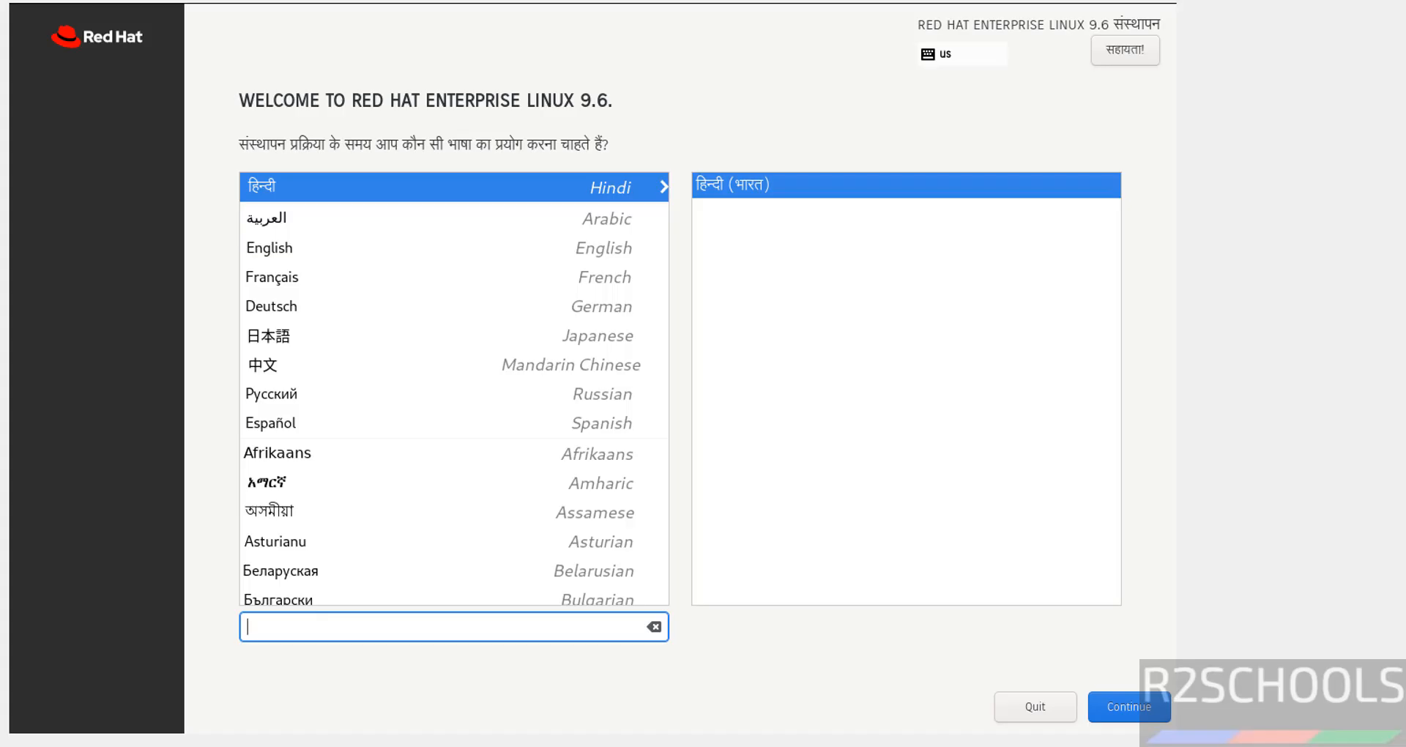
Step: Choose English as the installer language and accept the automatic installation destination on the 50 GiB disk
left_click(310, 248)
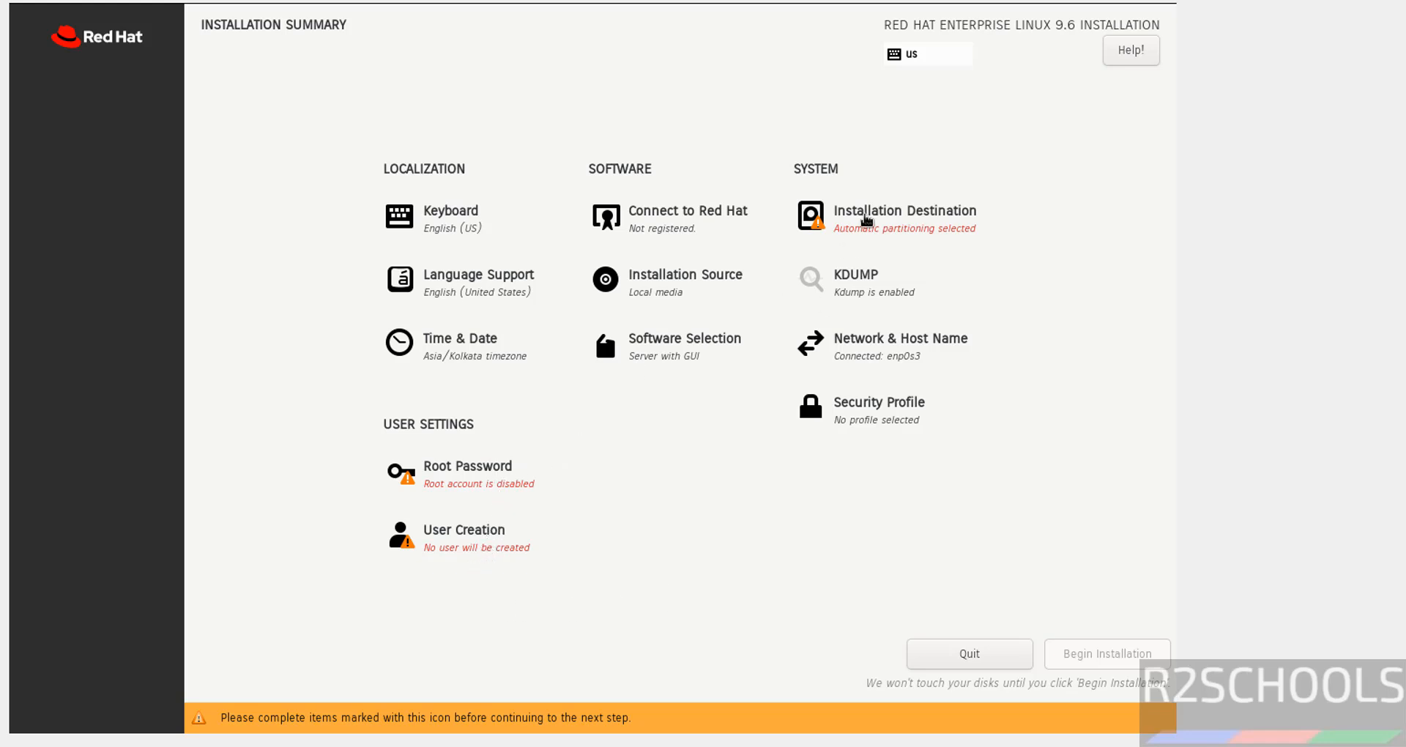
left_click(868, 220)
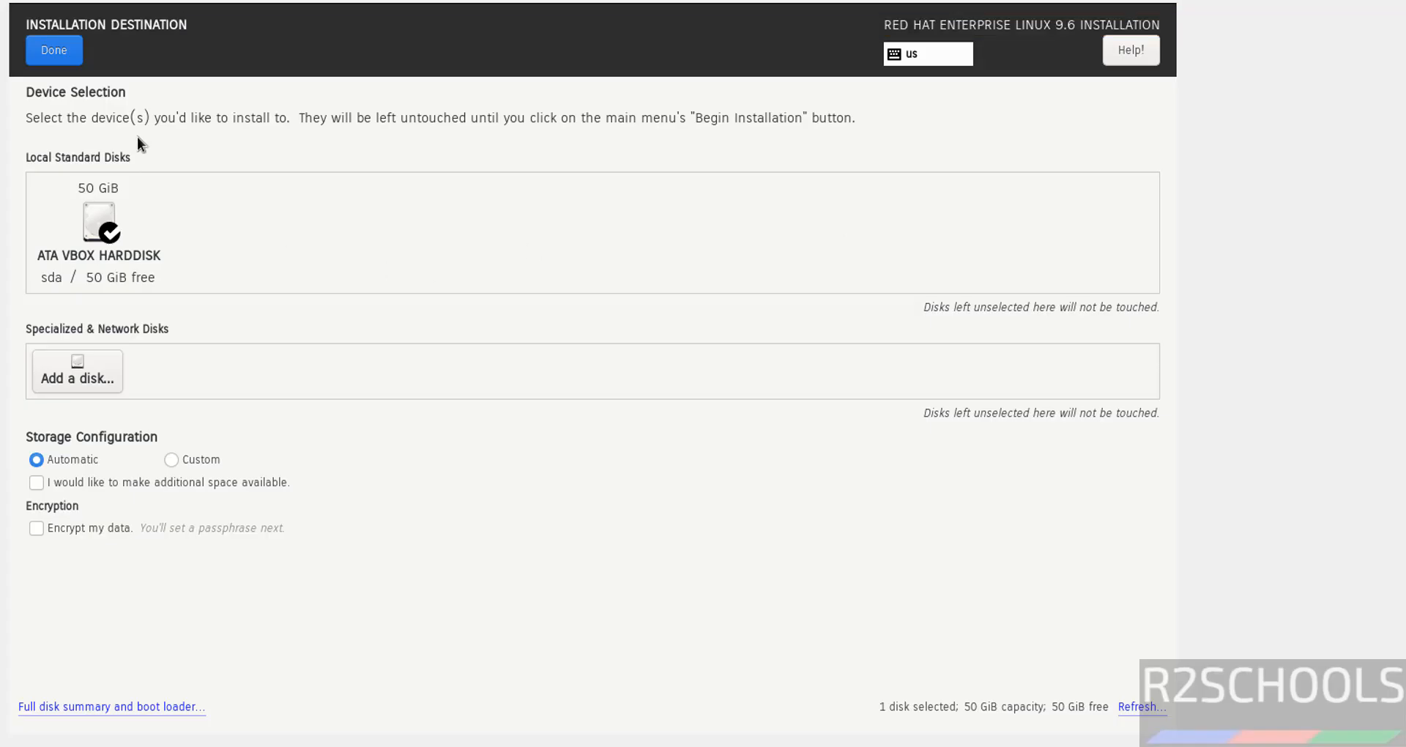
left_click(54, 50)
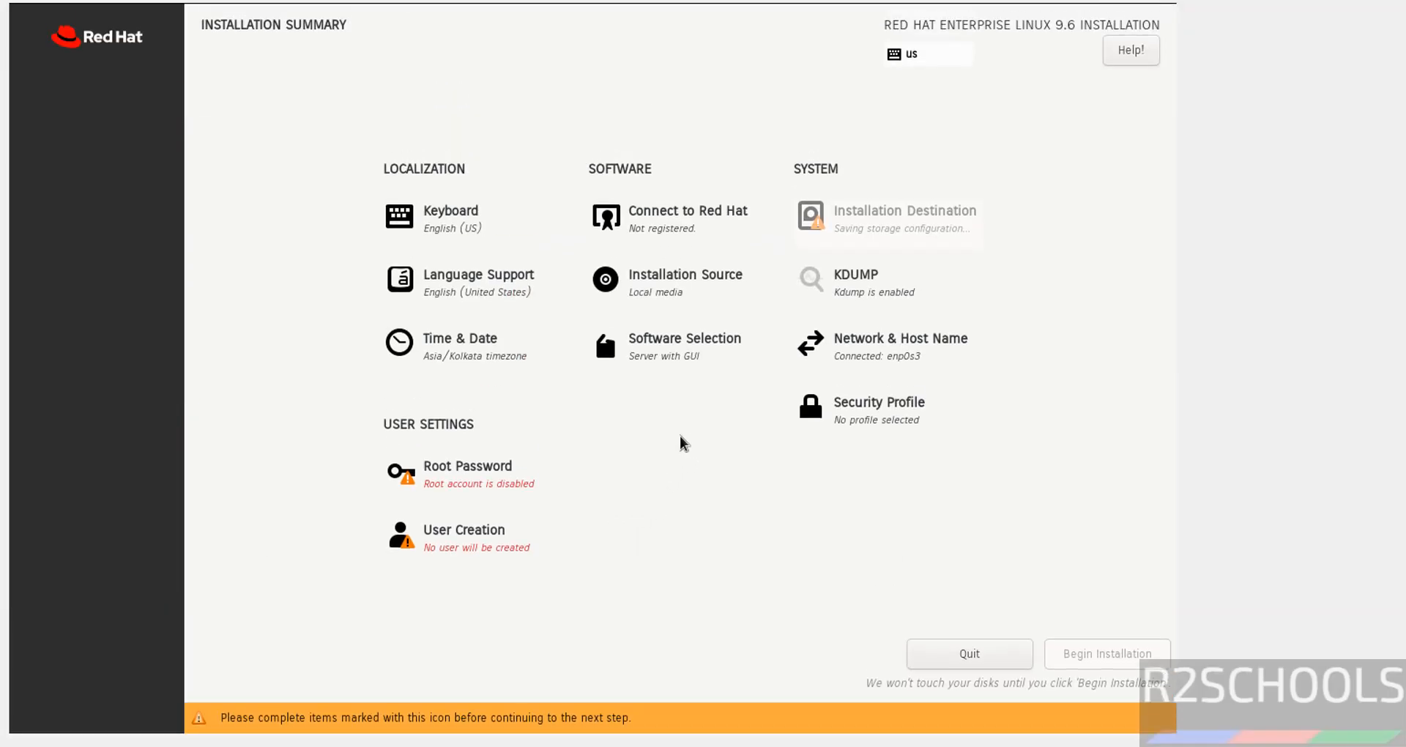
Step: Unlock the root account and set and confirm the root password
left_click(470, 474)
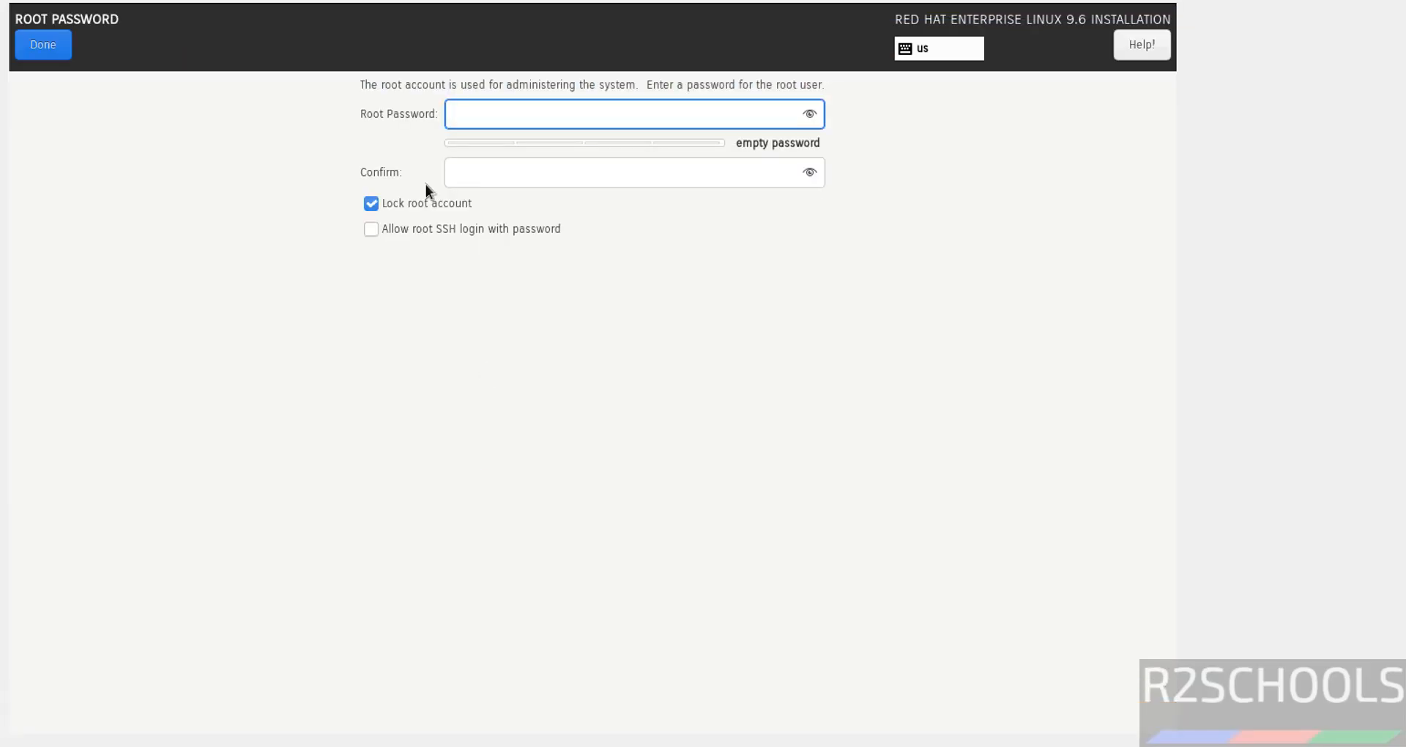
left_click(371, 205)
type("•••••••••")
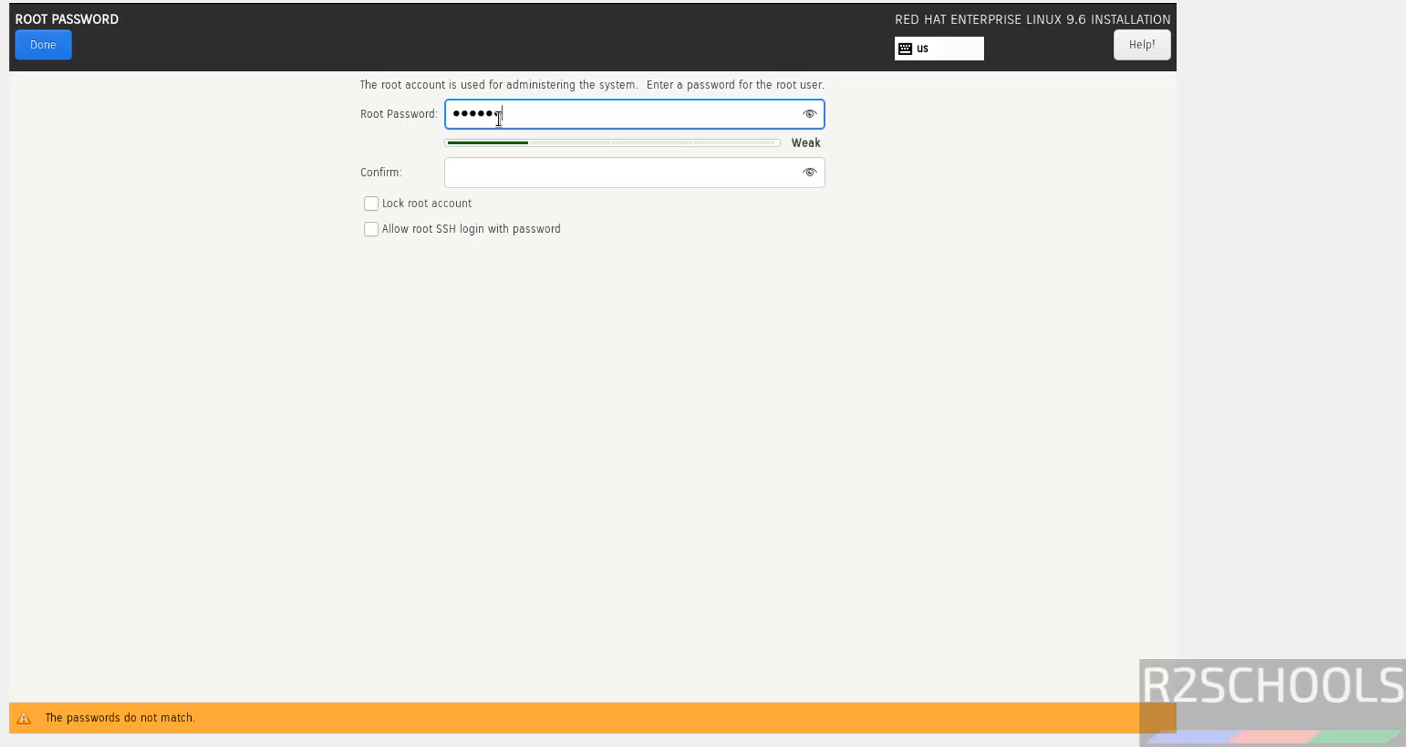
key("Tab")
type("•••••••••")
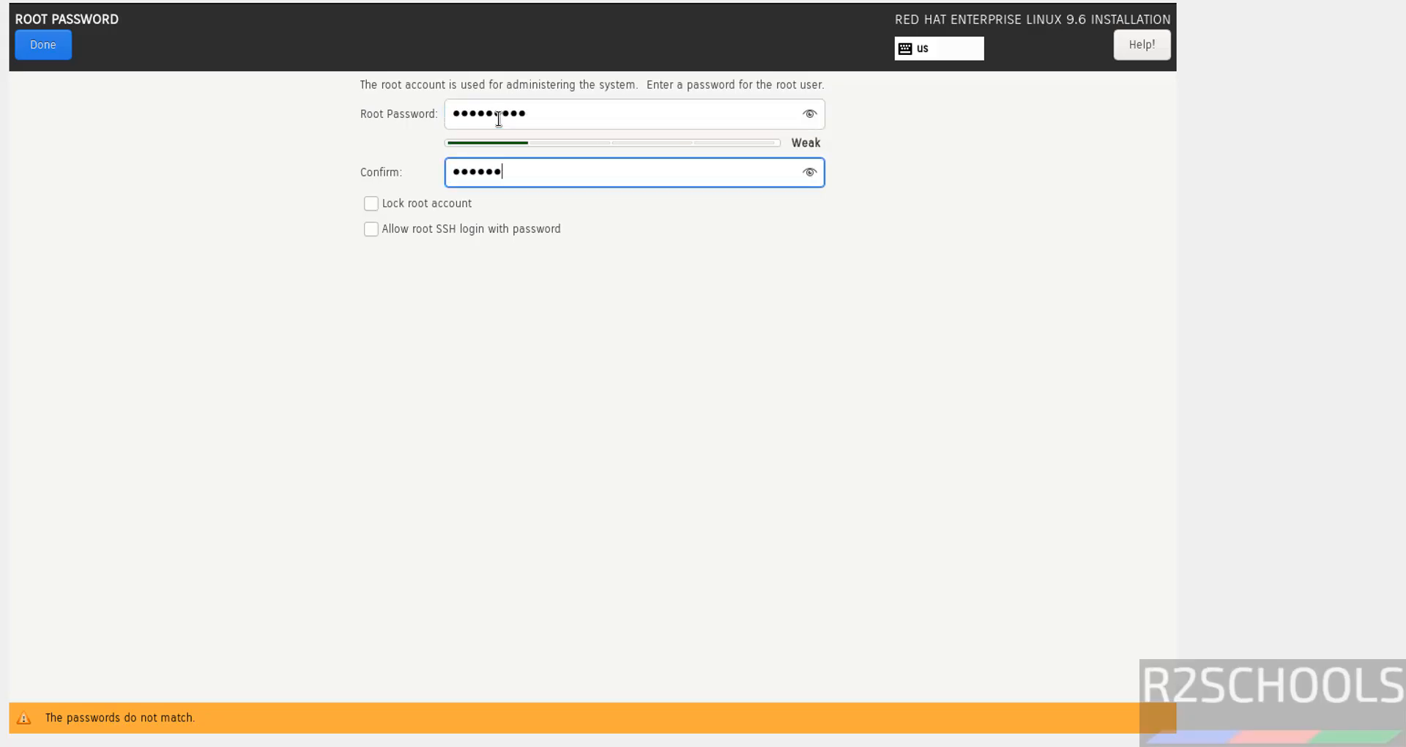
left_click(42, 50)
left_click(42, 50)
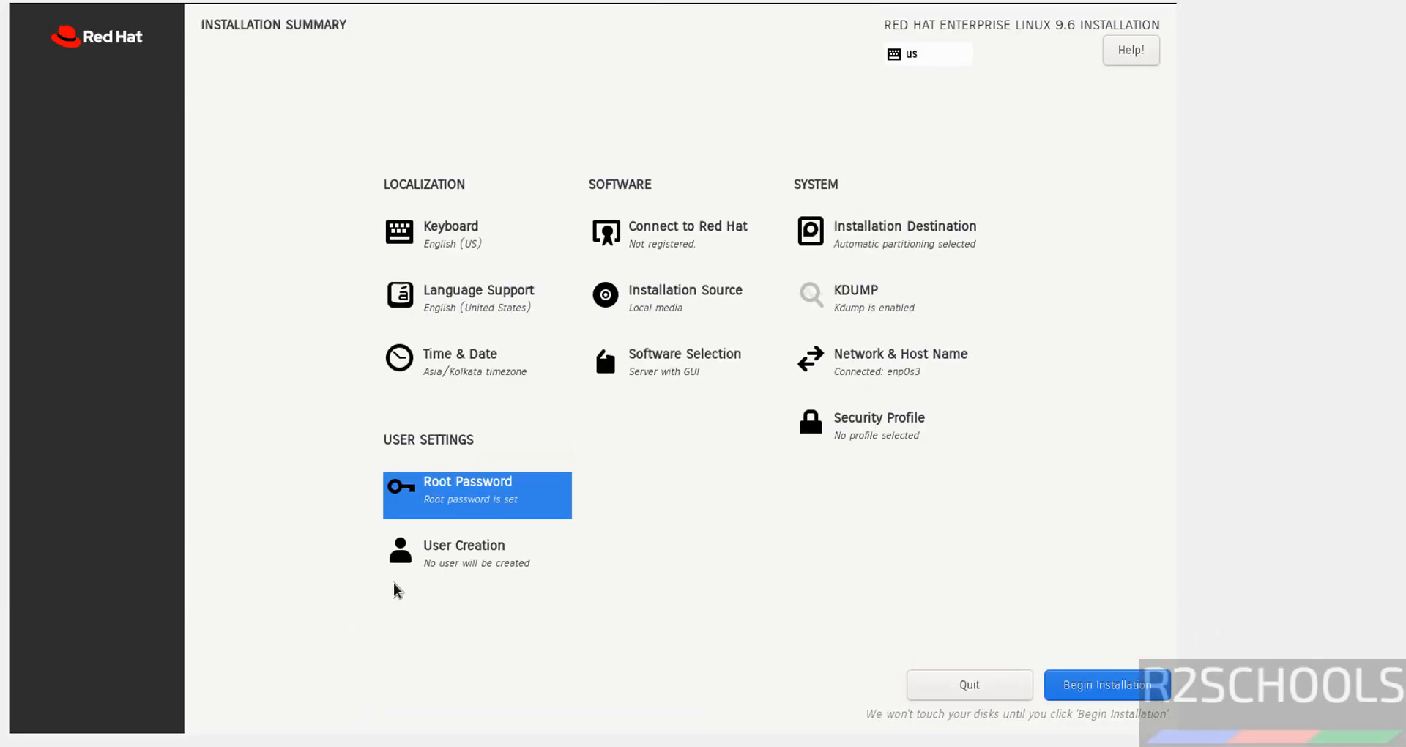
Step: Create a user with full name and user name r2schools and make it an administrator
left_click(448, 555)
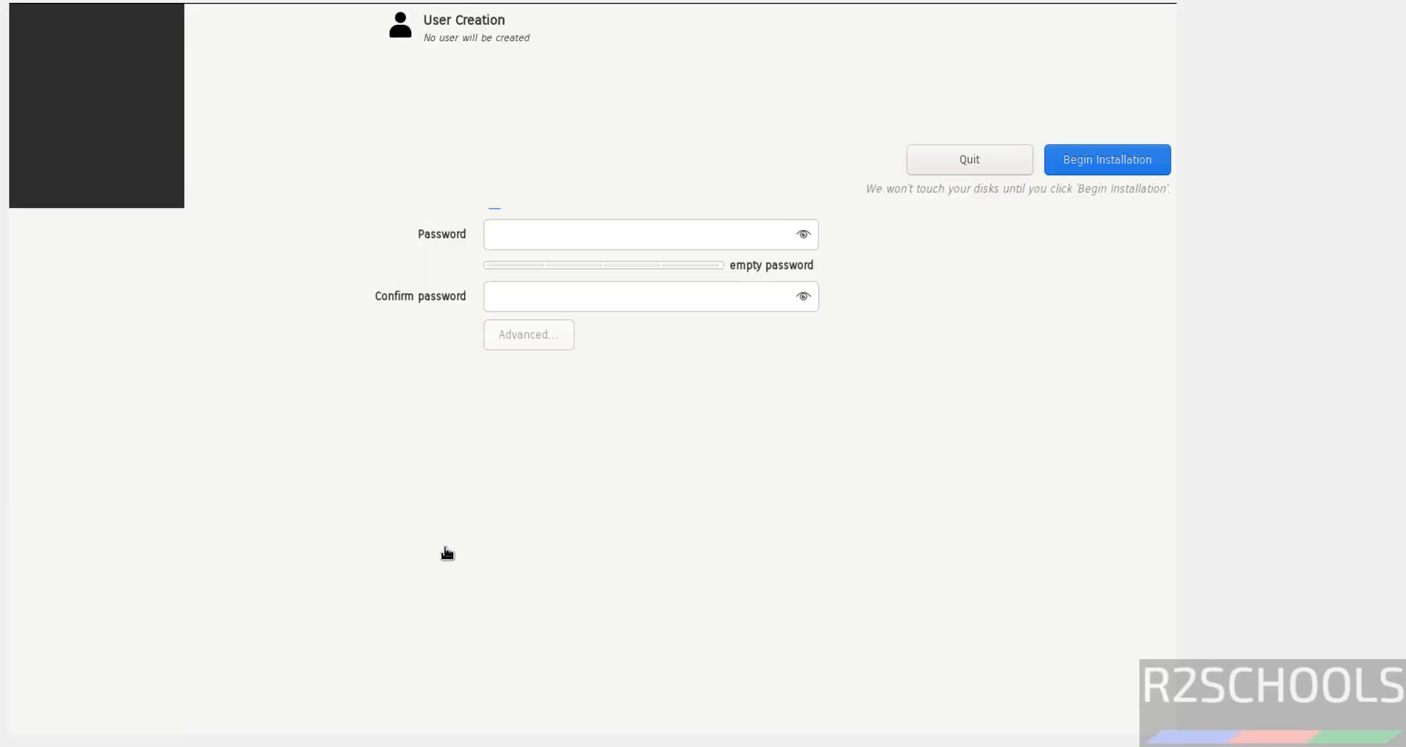
type("r2sch")
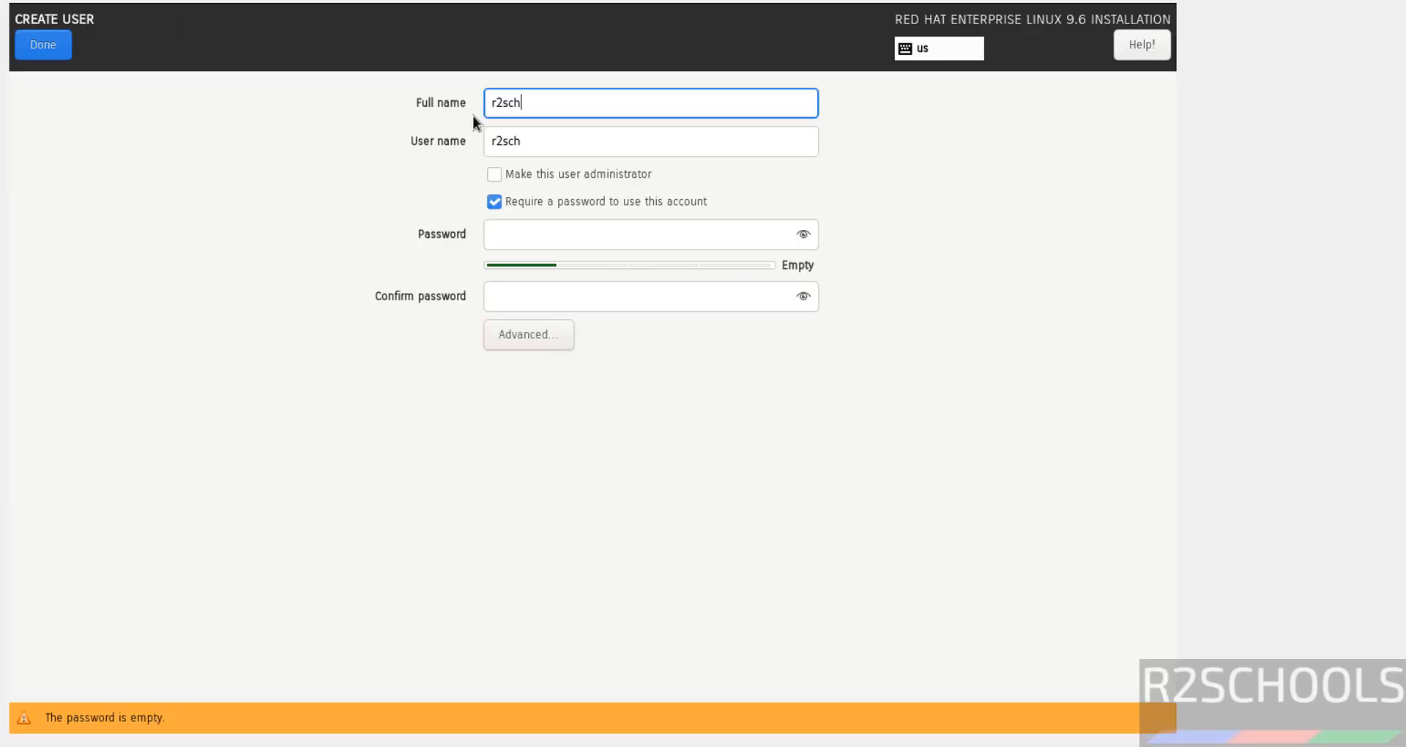
type("ools")
key("Tab")
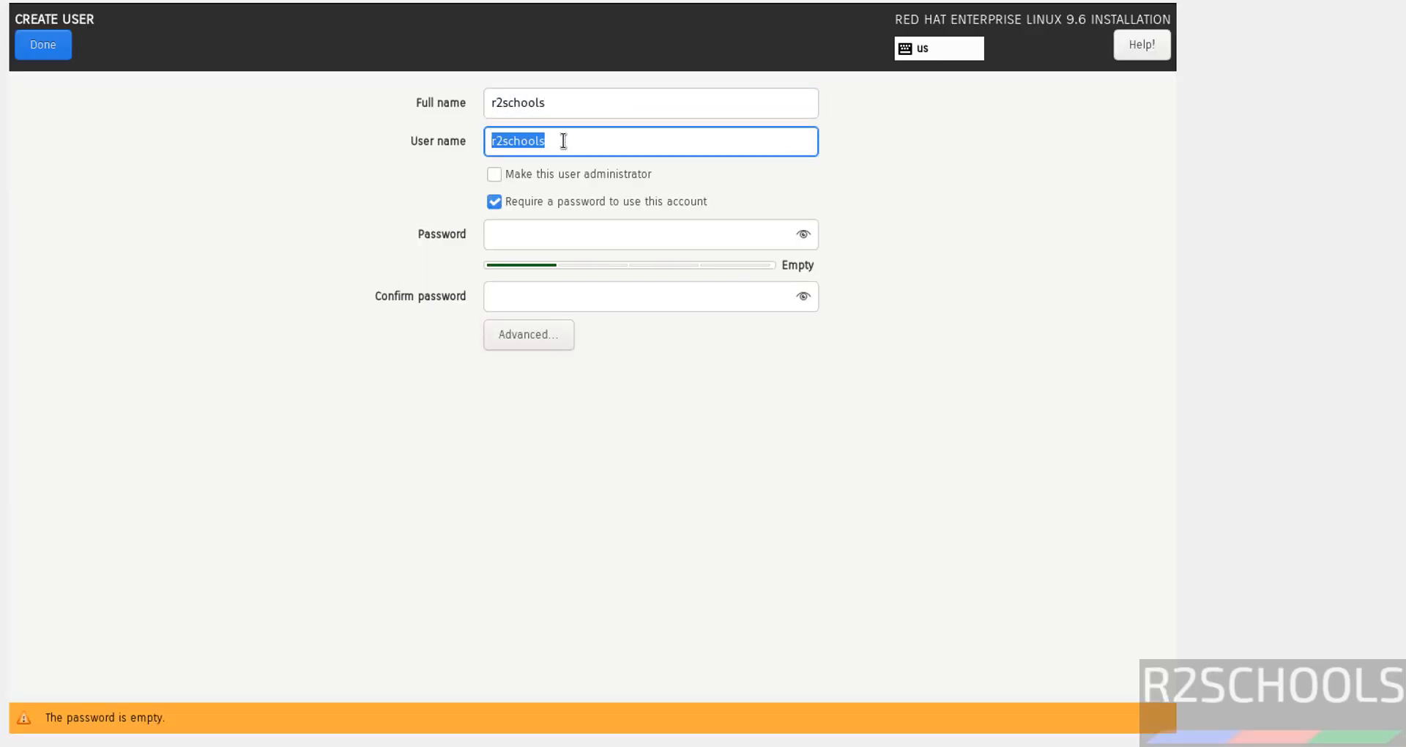
left_click(538, 175)
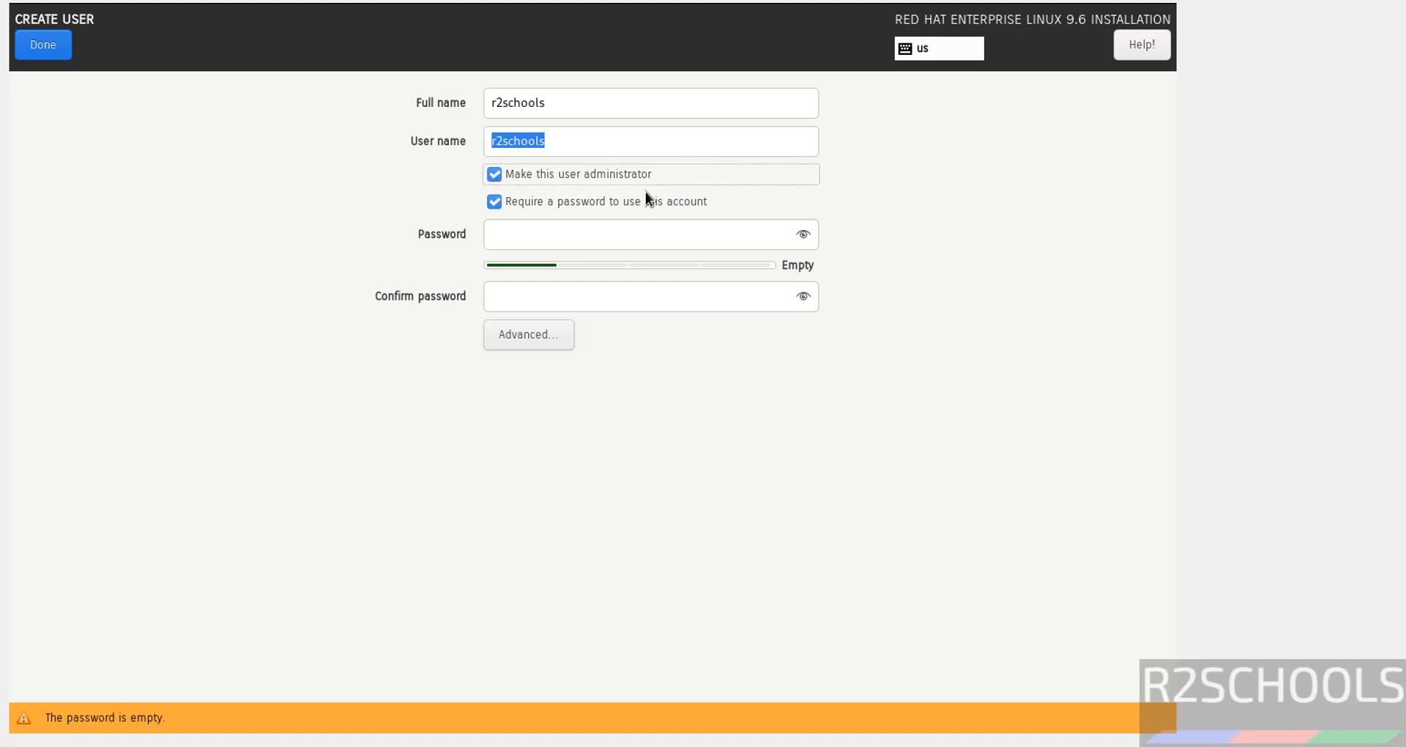
Step: Set and confirm the password for the r2schools user and finish creating the user
left_click(614, 228)
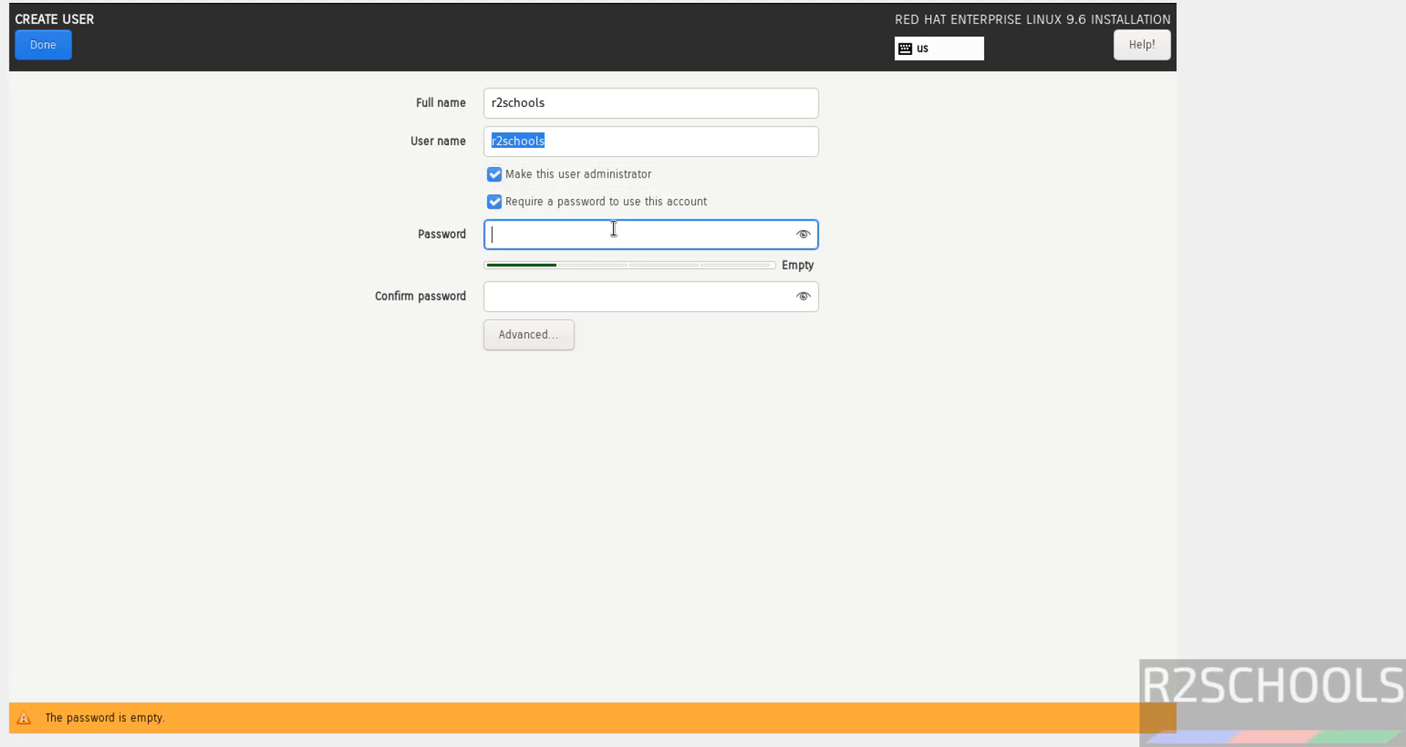
type("redhat123")
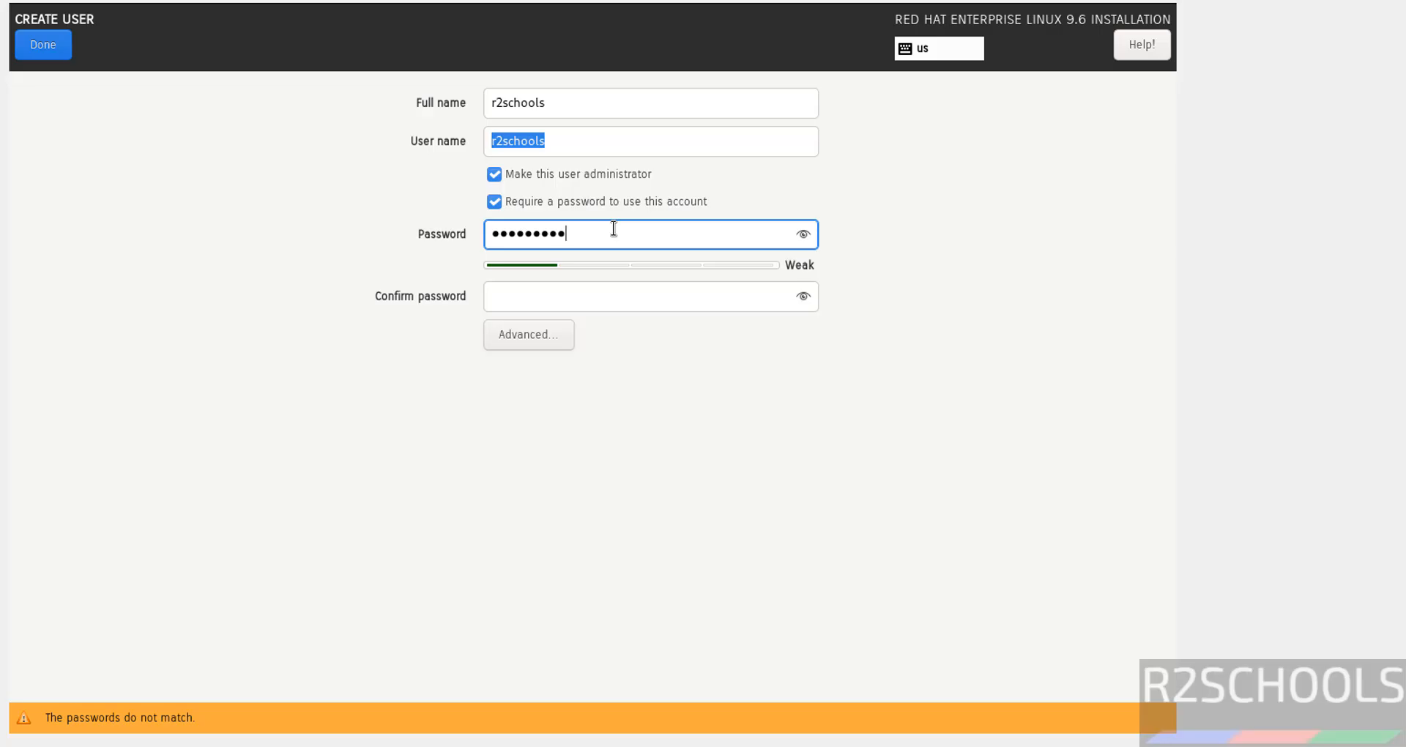
key("Tab")
type("redhat123")
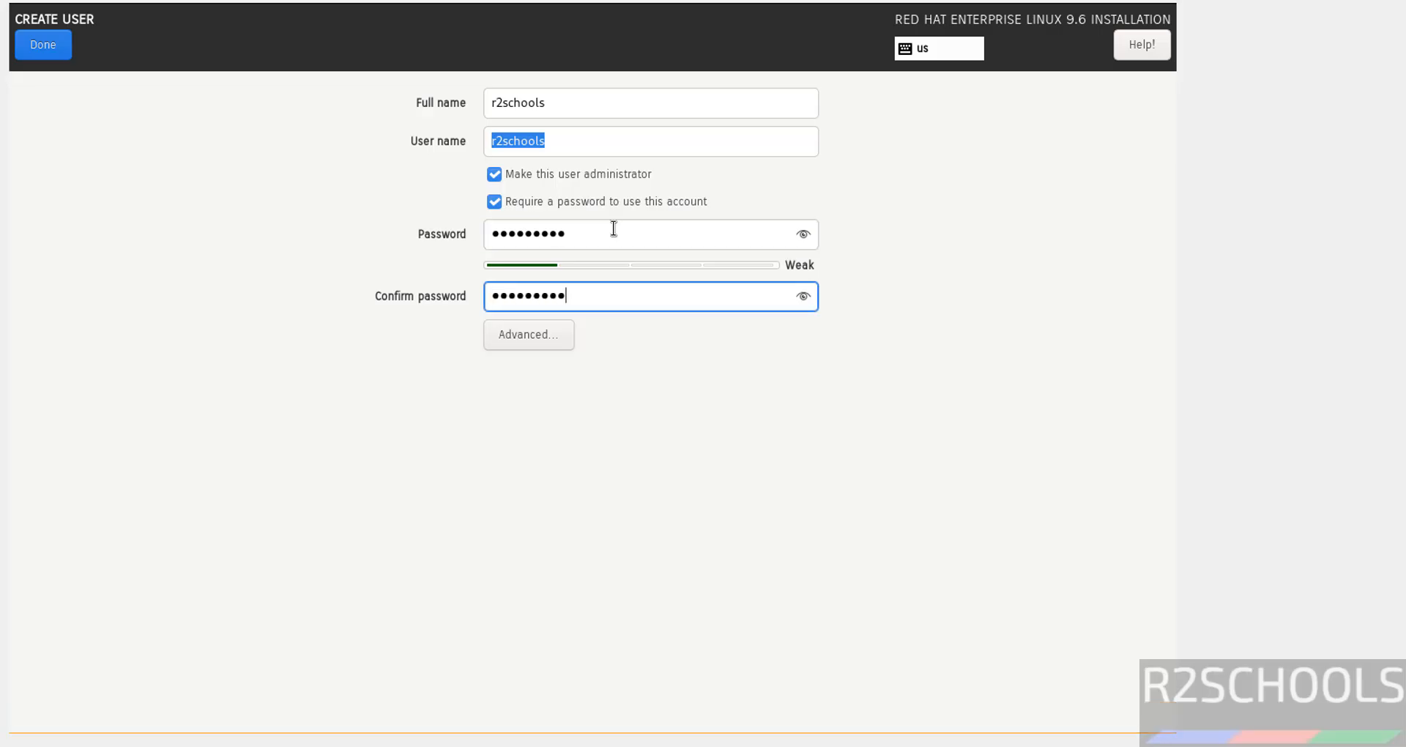
left_click(40, 51)
left_click(40, 51)
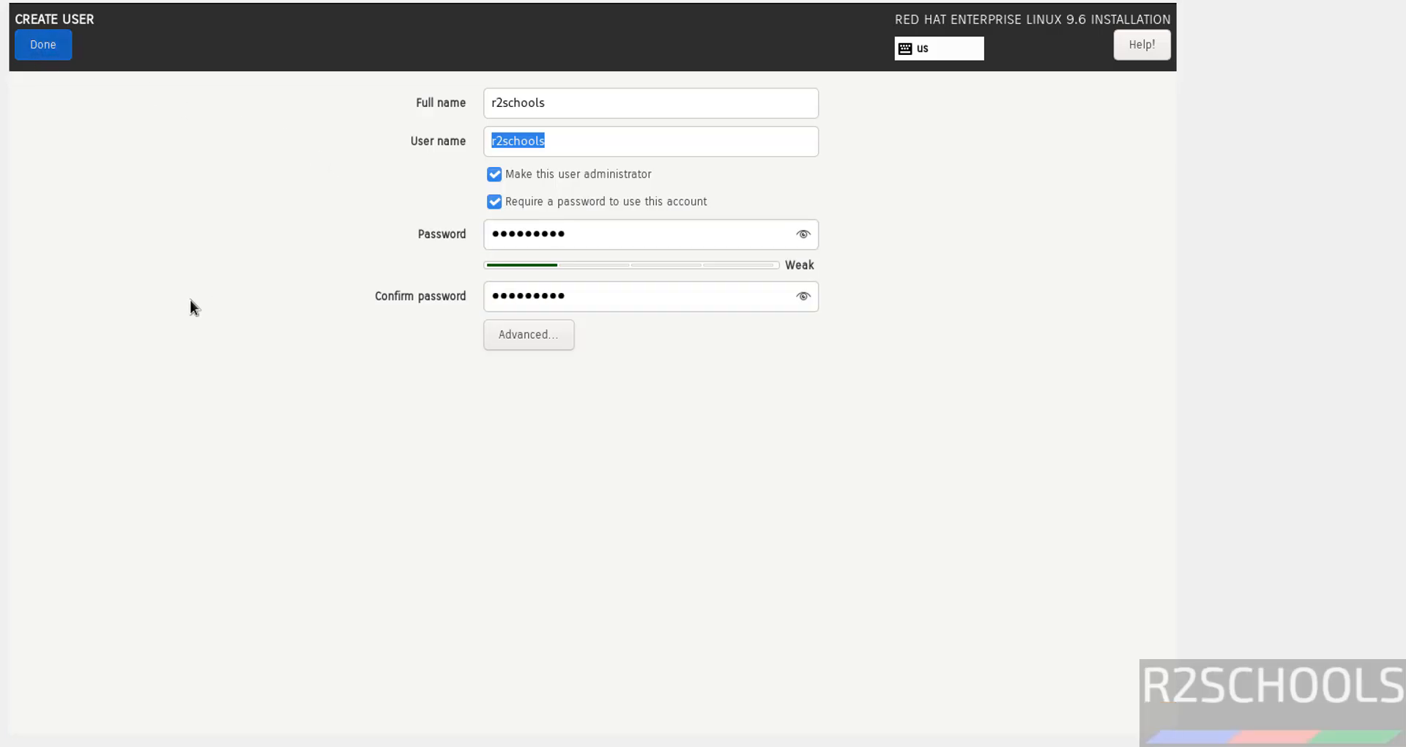
Step: Open Software Selection and browse each base environment and its additional software, ending on Server with GUI
left_click(663, 381)
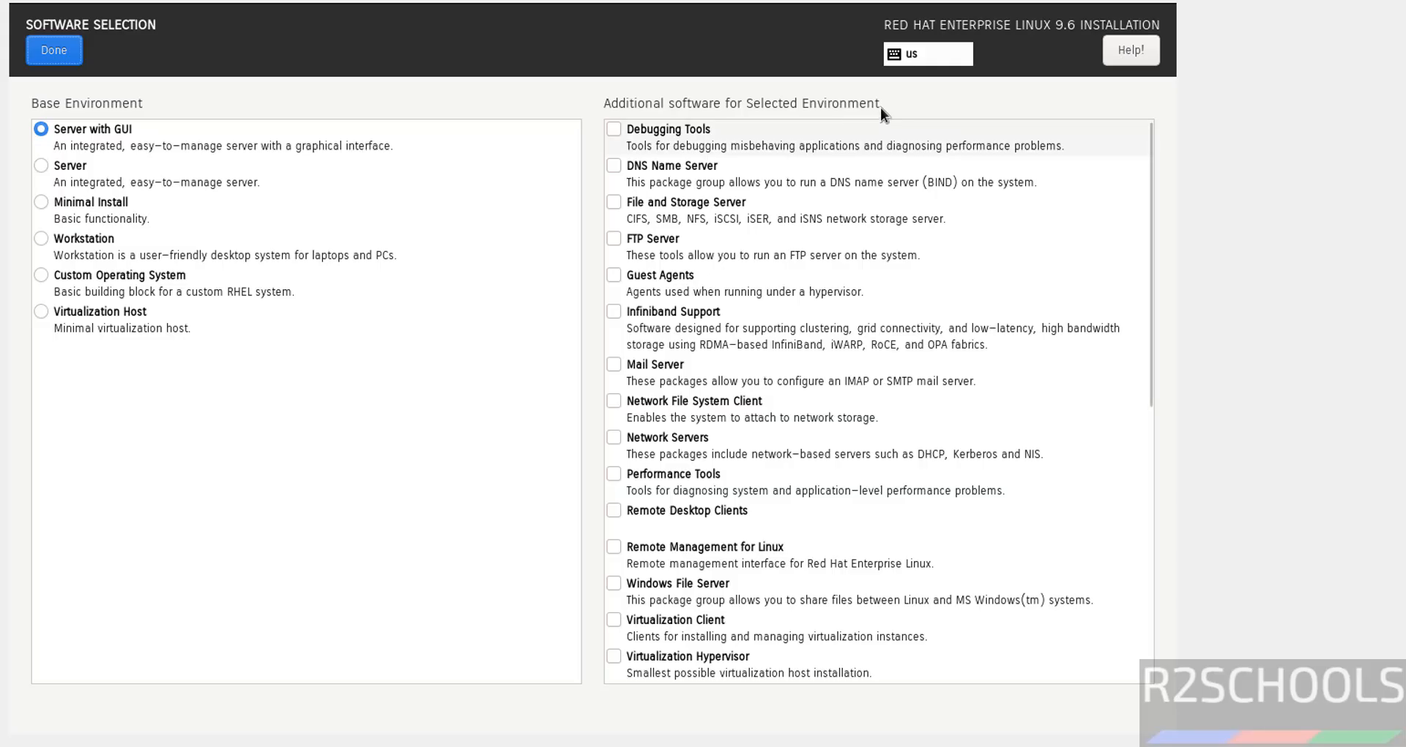
left_click(60, 168)
left_click(83, 205)
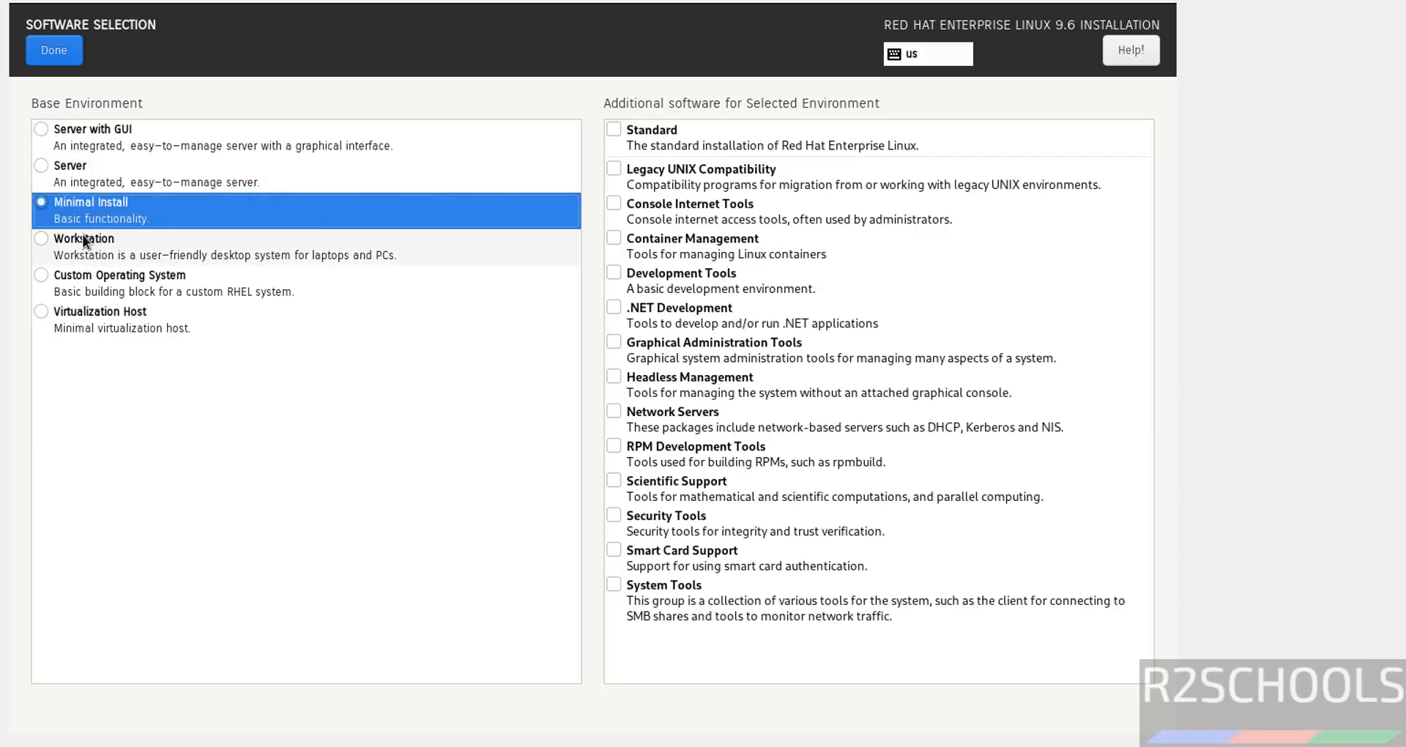
left_click(73, 236)
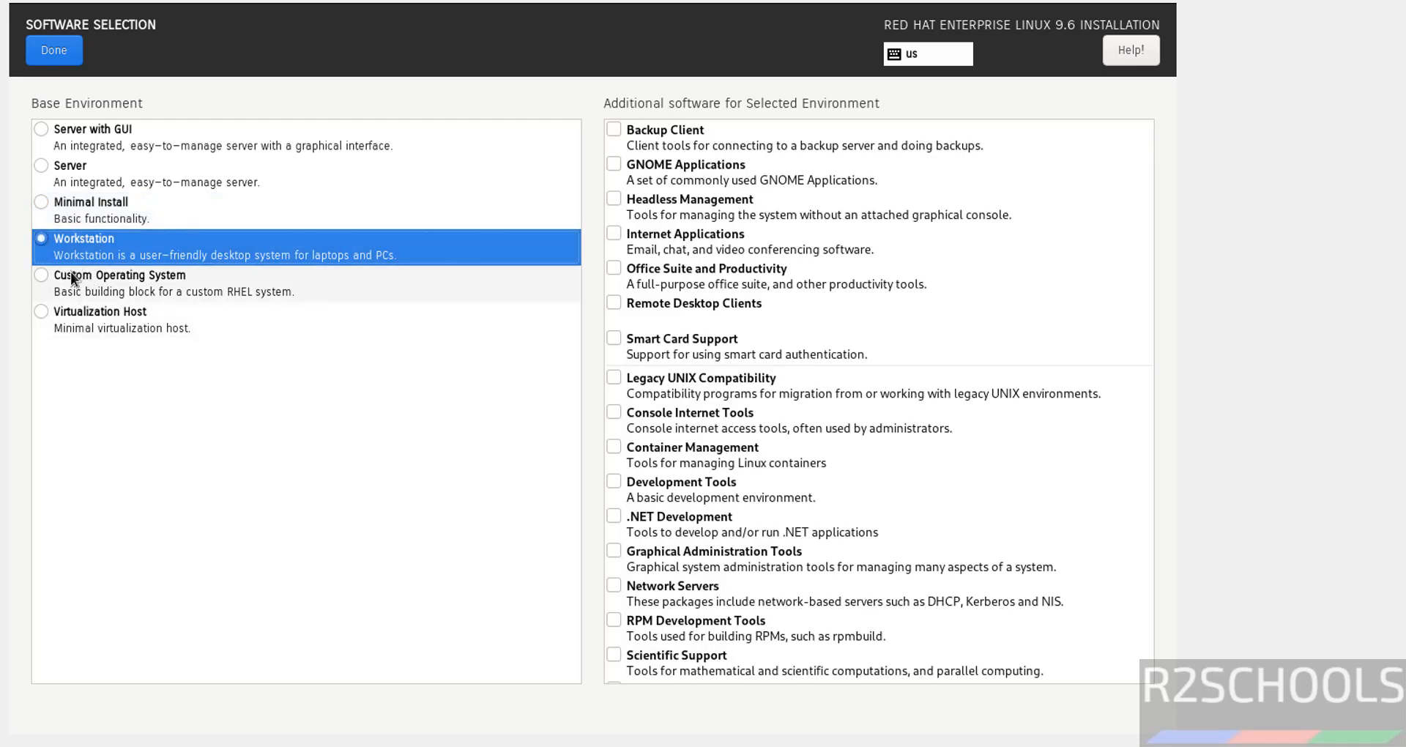
left_click(70, 270)
left_click(77, 310)
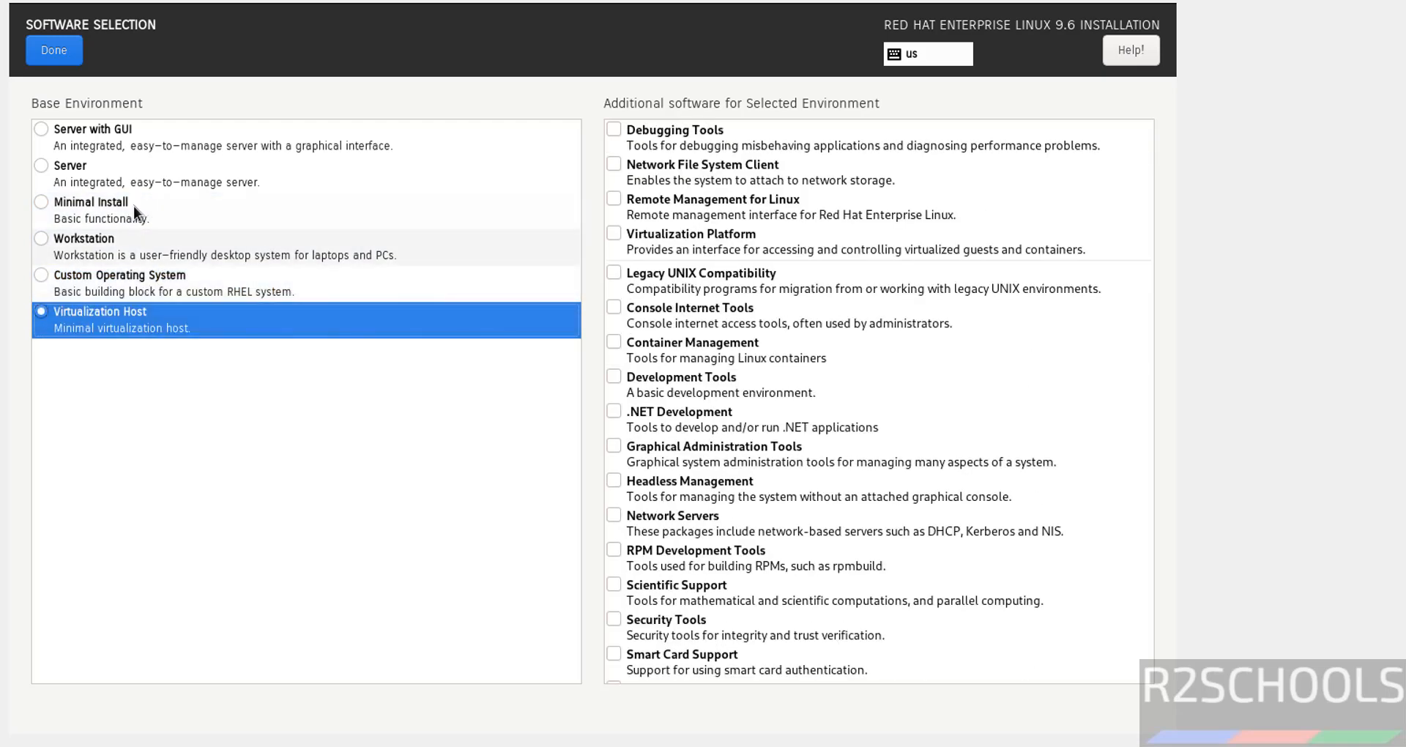
left_click(104, 129)
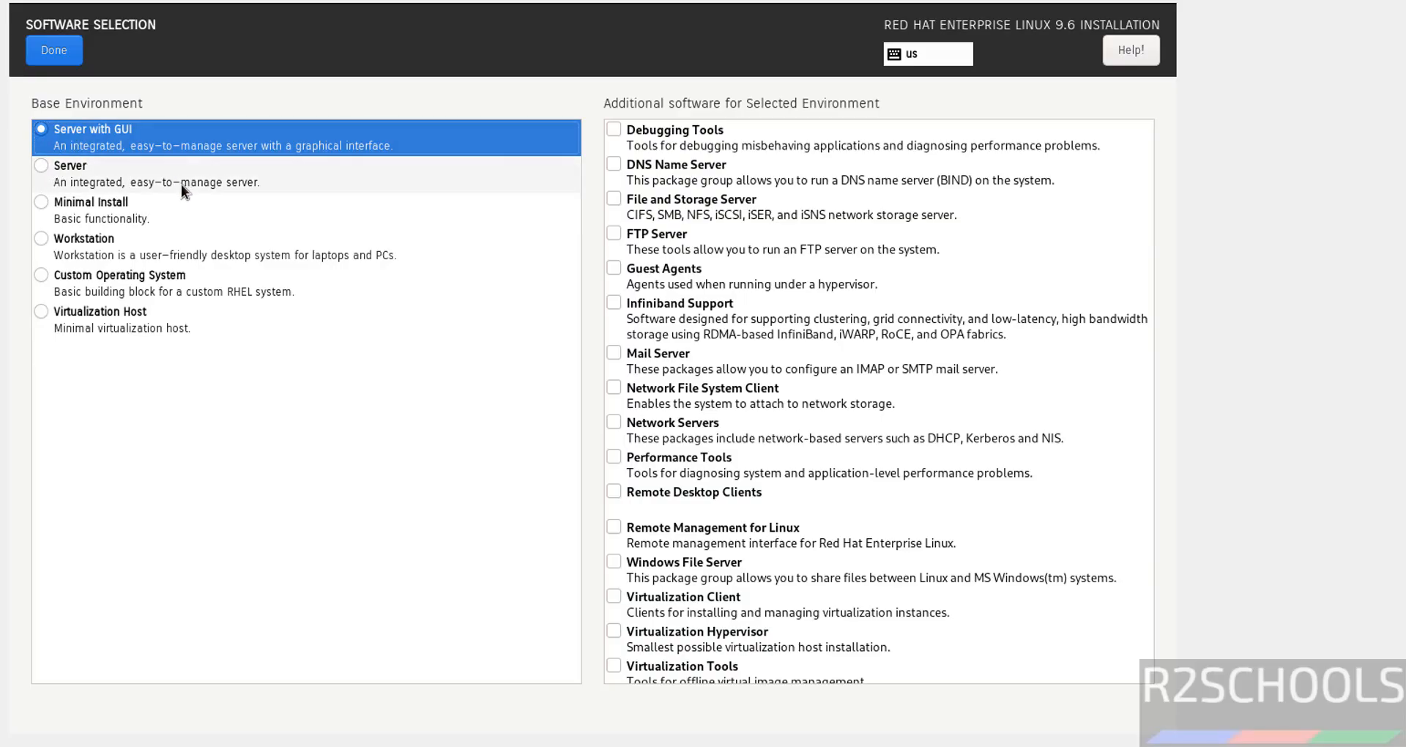
scroll(667, 435, "down", 3)
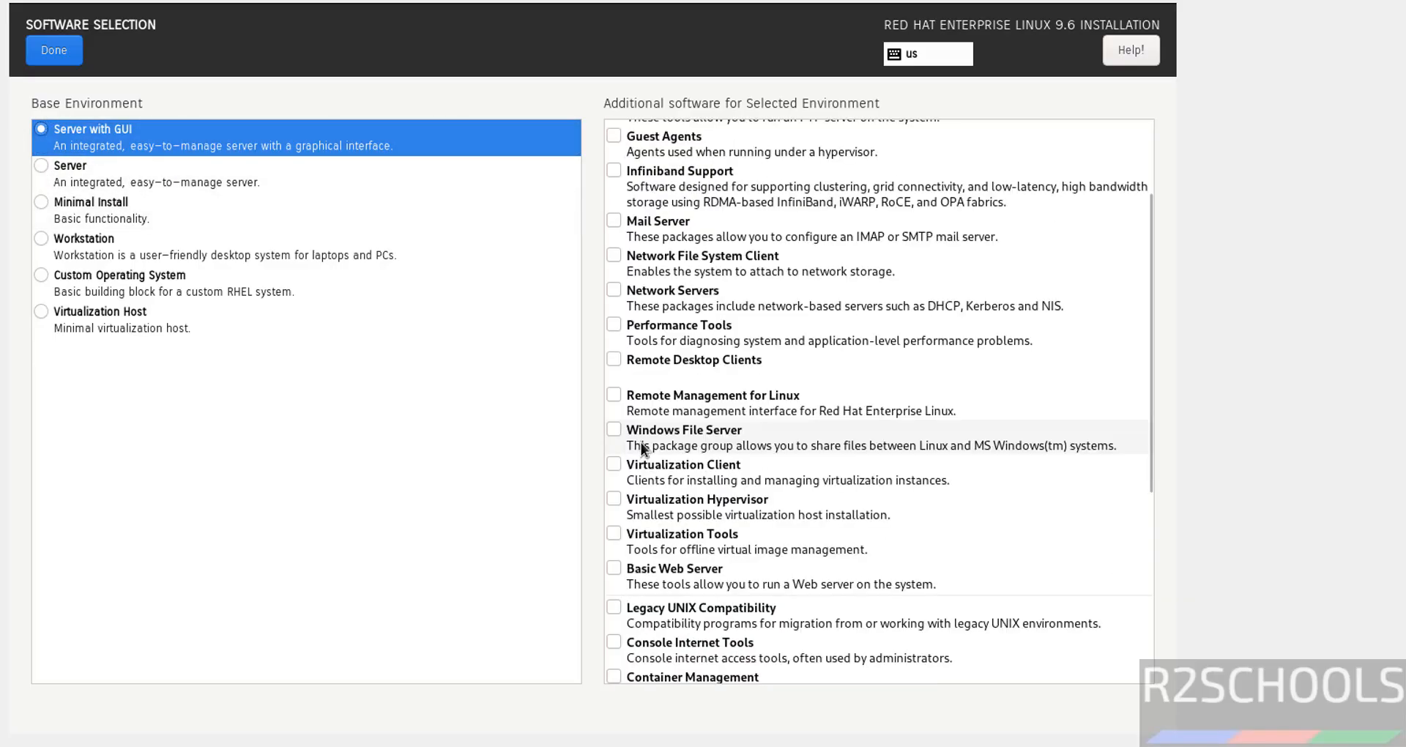
scroll(670, 402, "up", 3)
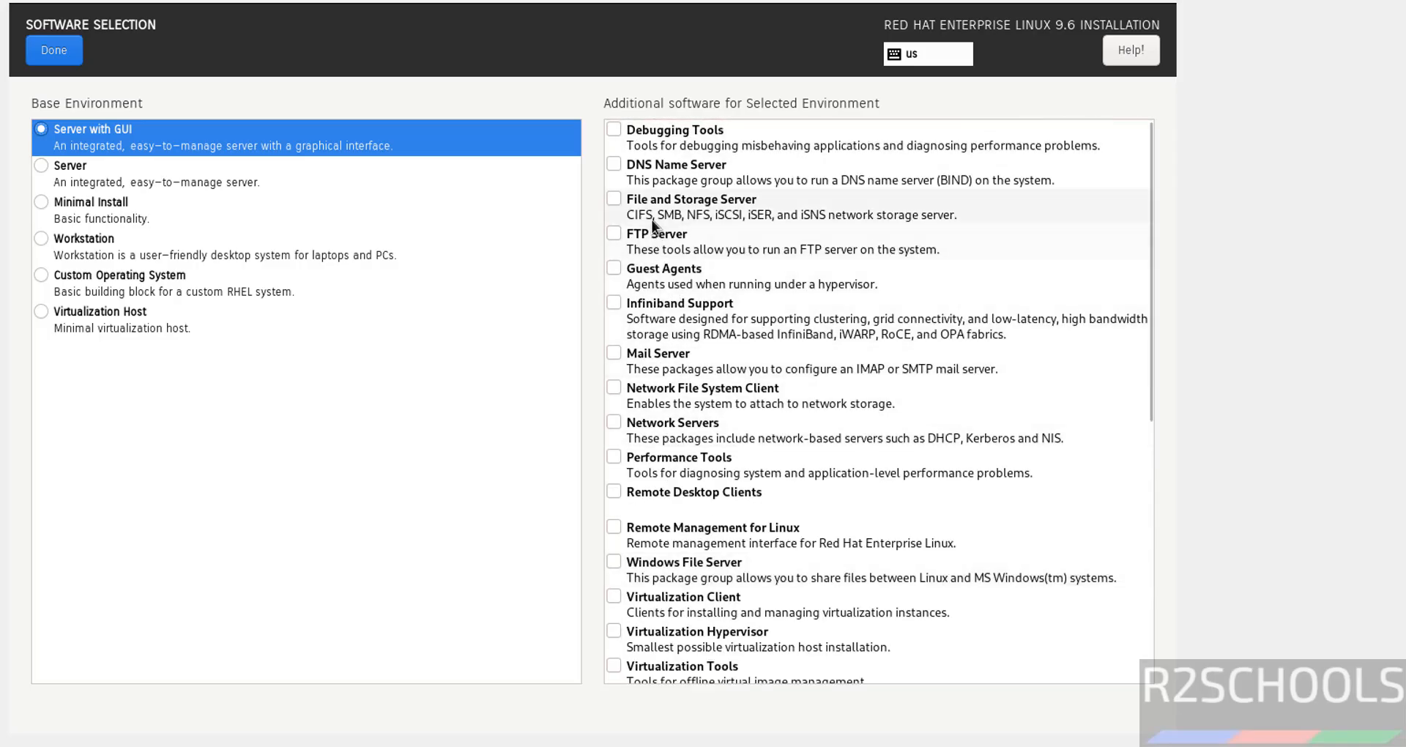
Step: Add DNS Name Server, FTP Server, Mail Server and Network Servers to the Server with GUI environment
left_click(619, 169)
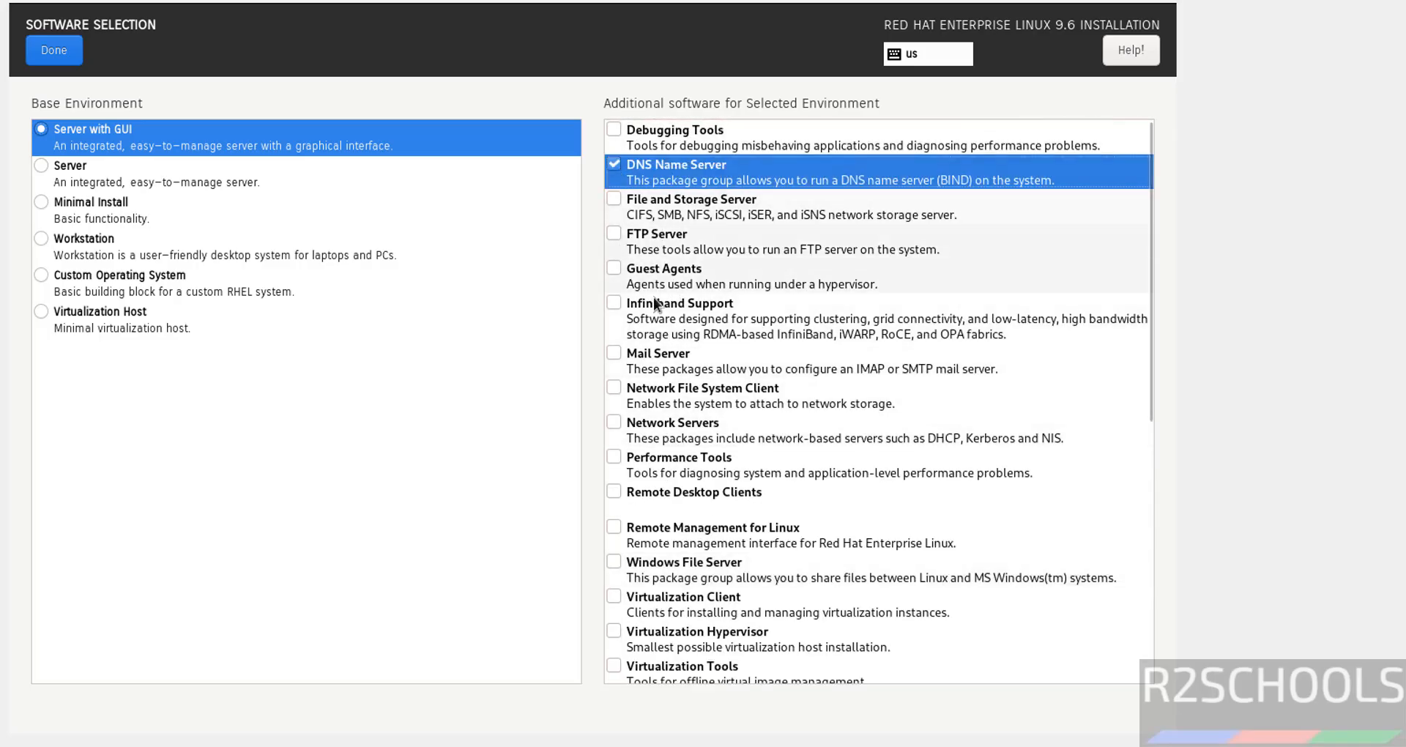
left_click(613, 236)
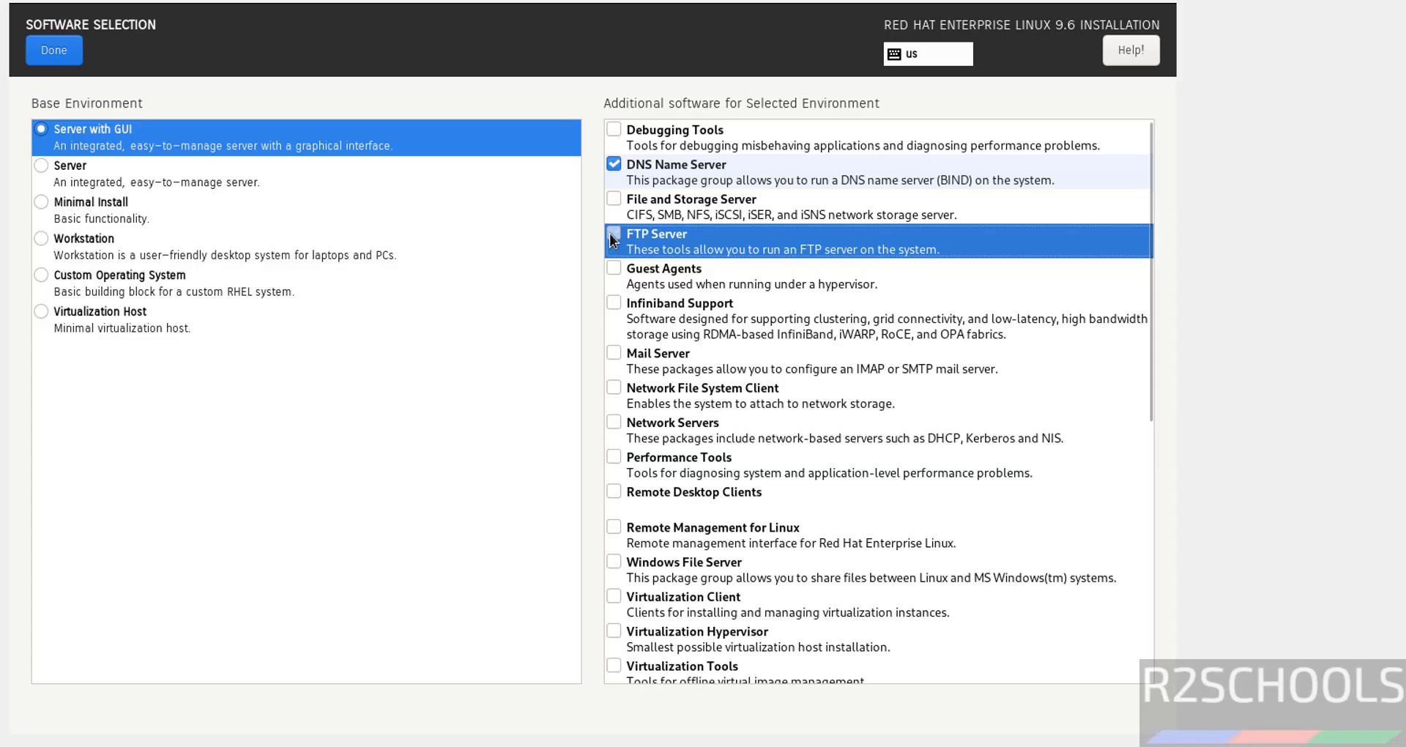
left_click(652, 362)
left_click(617, 428)
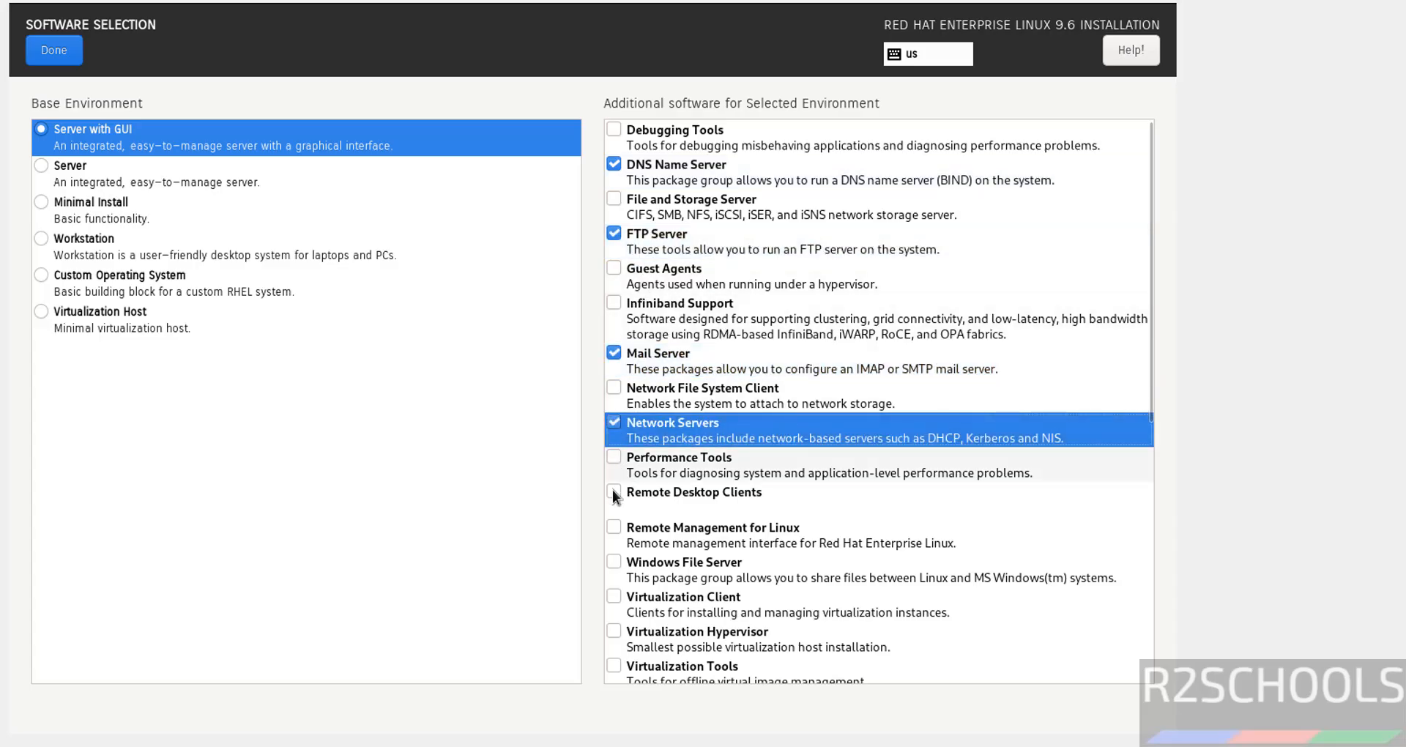
left_click(60, 48)
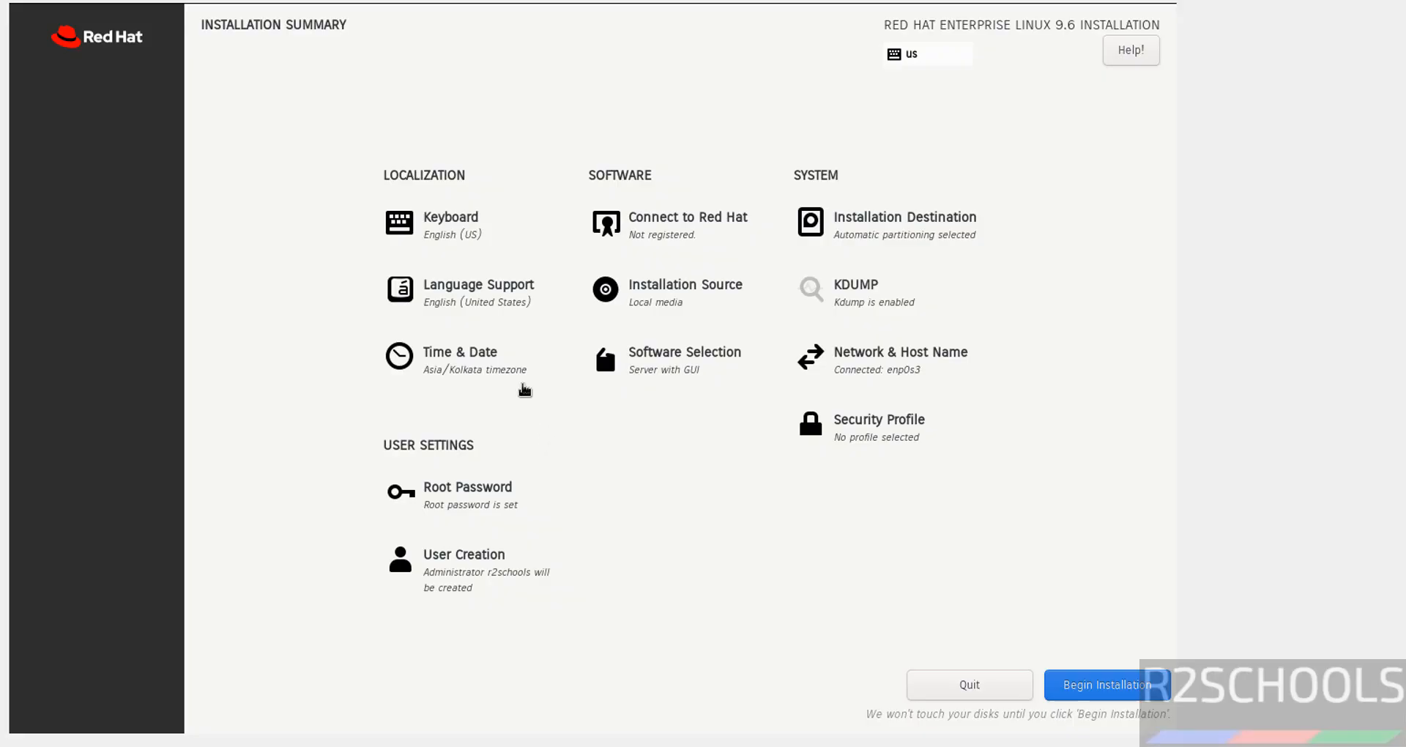
Step: Open Time & Date and review the Asia region and Kolkata city time zone lists
left_click(454, 374)
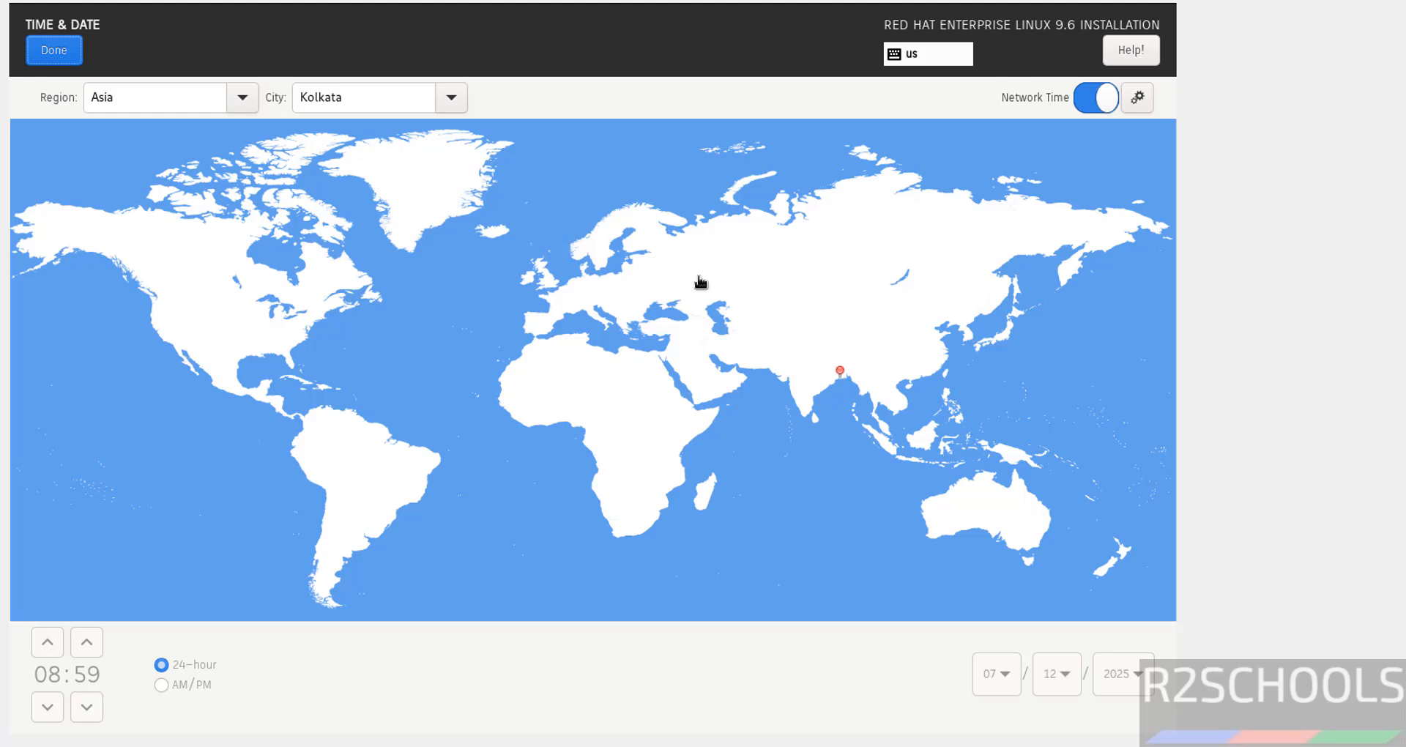
left_click(208, 99)
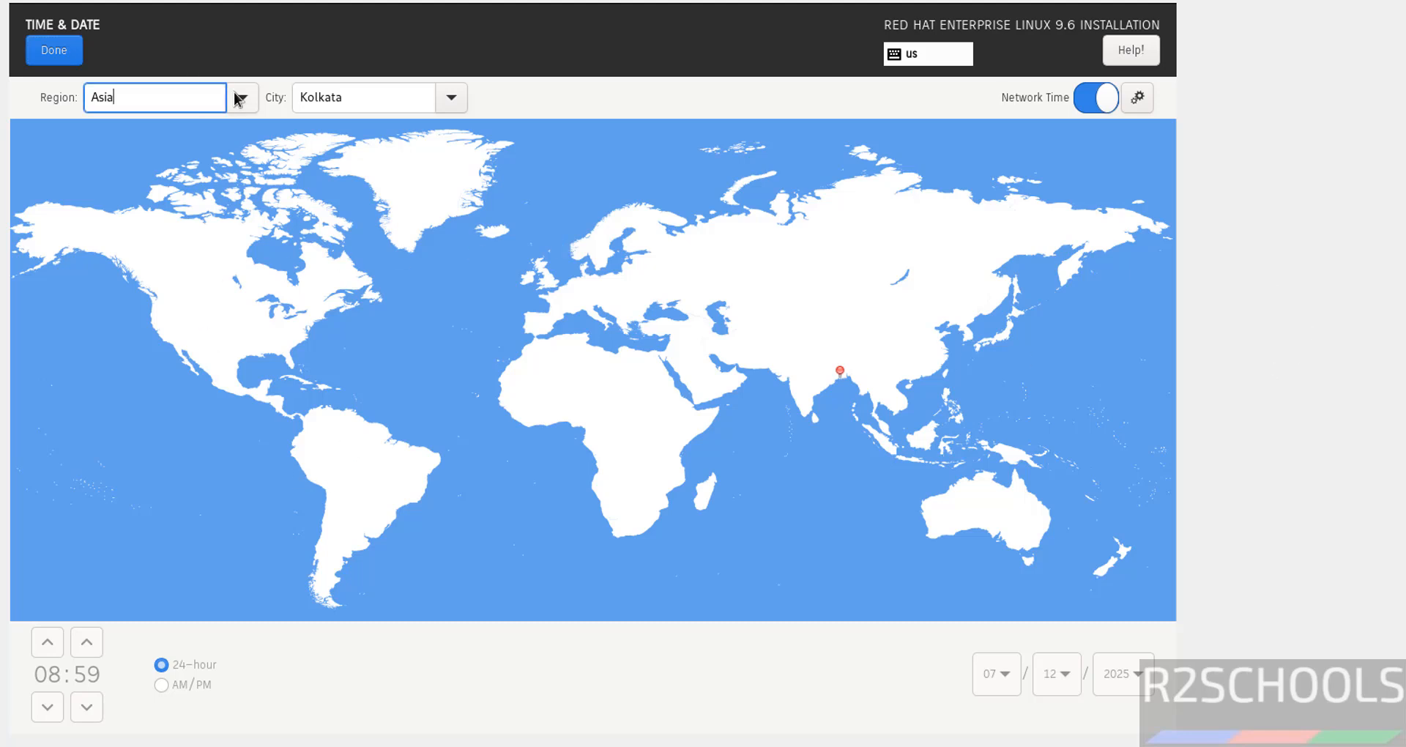
left_click(242, 98)
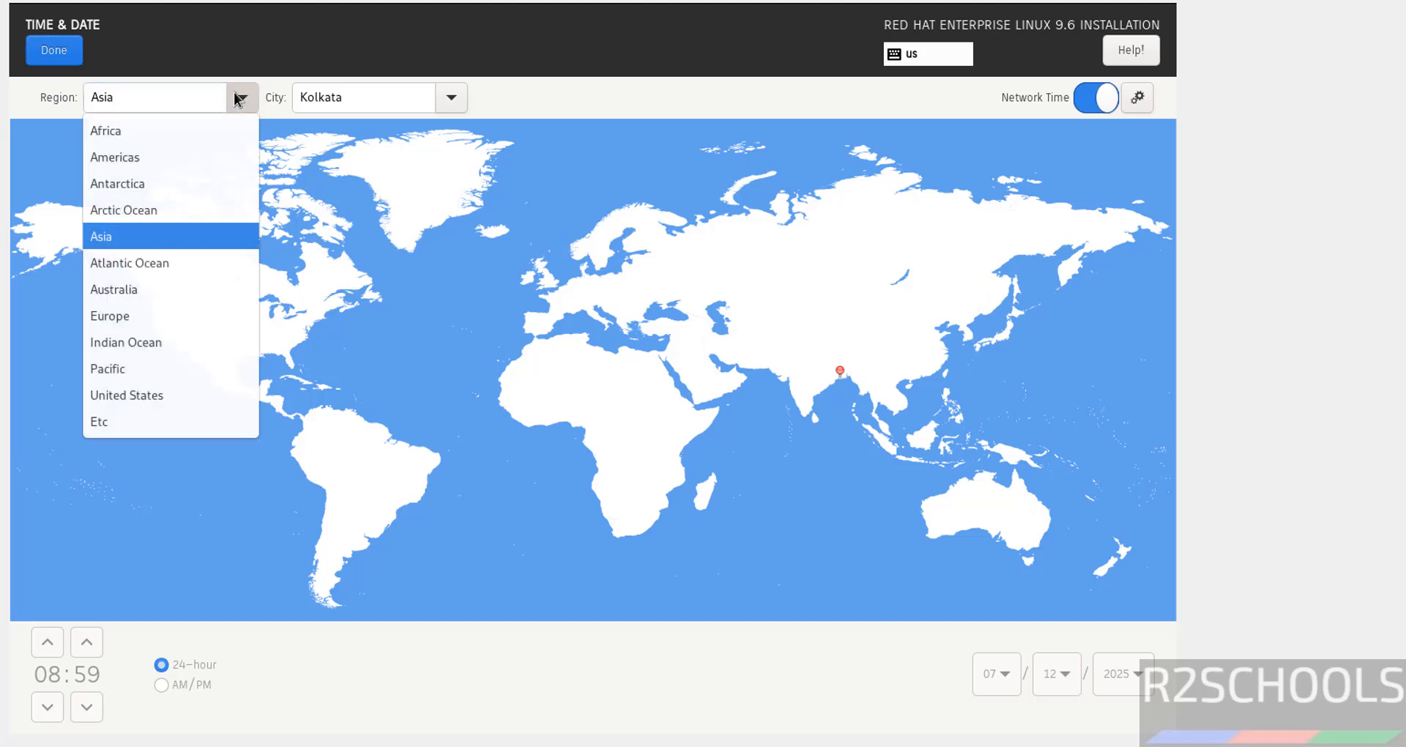
left_click(463, 104)
left_click(452, 99)
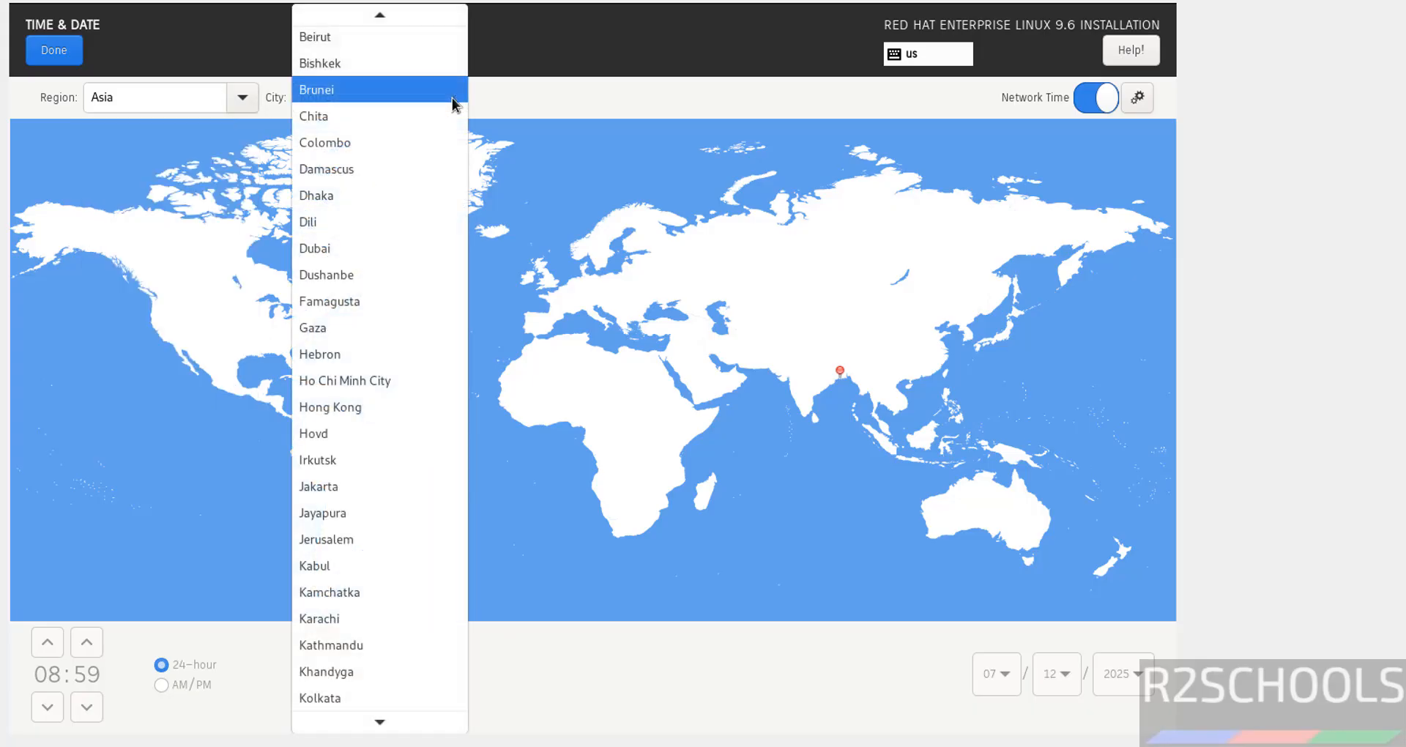
left_click(618, 64)
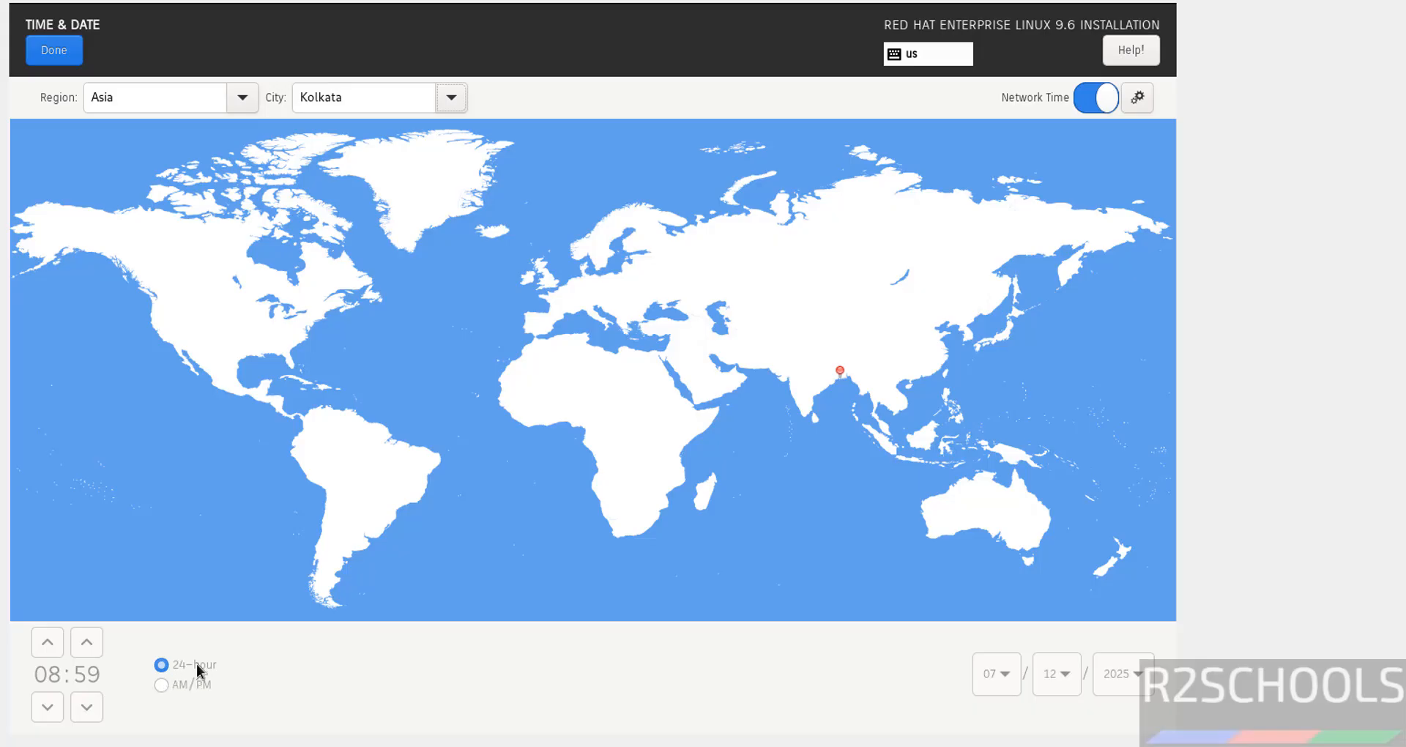
left_click(68, 50)
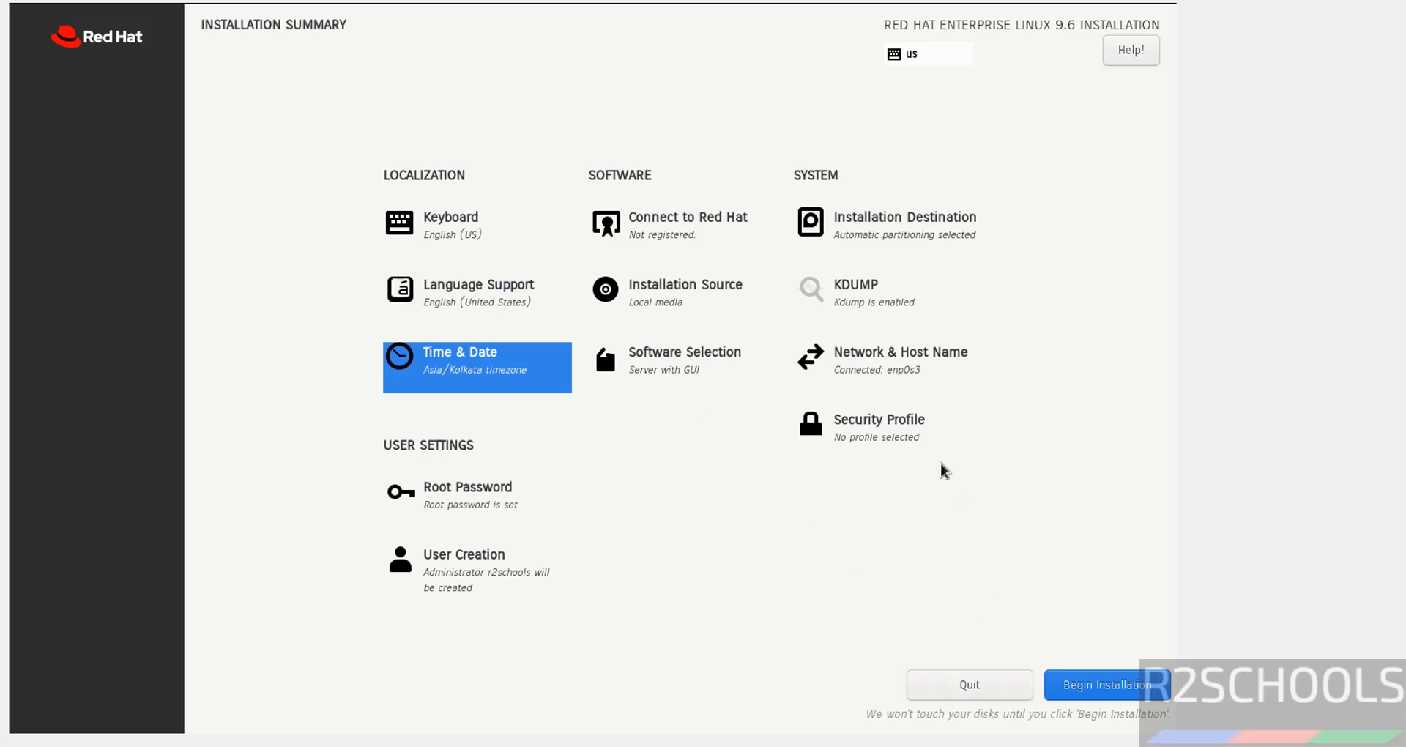
Step: Begin the installation and reboot the system when it finishes
left_click(1075, 688)
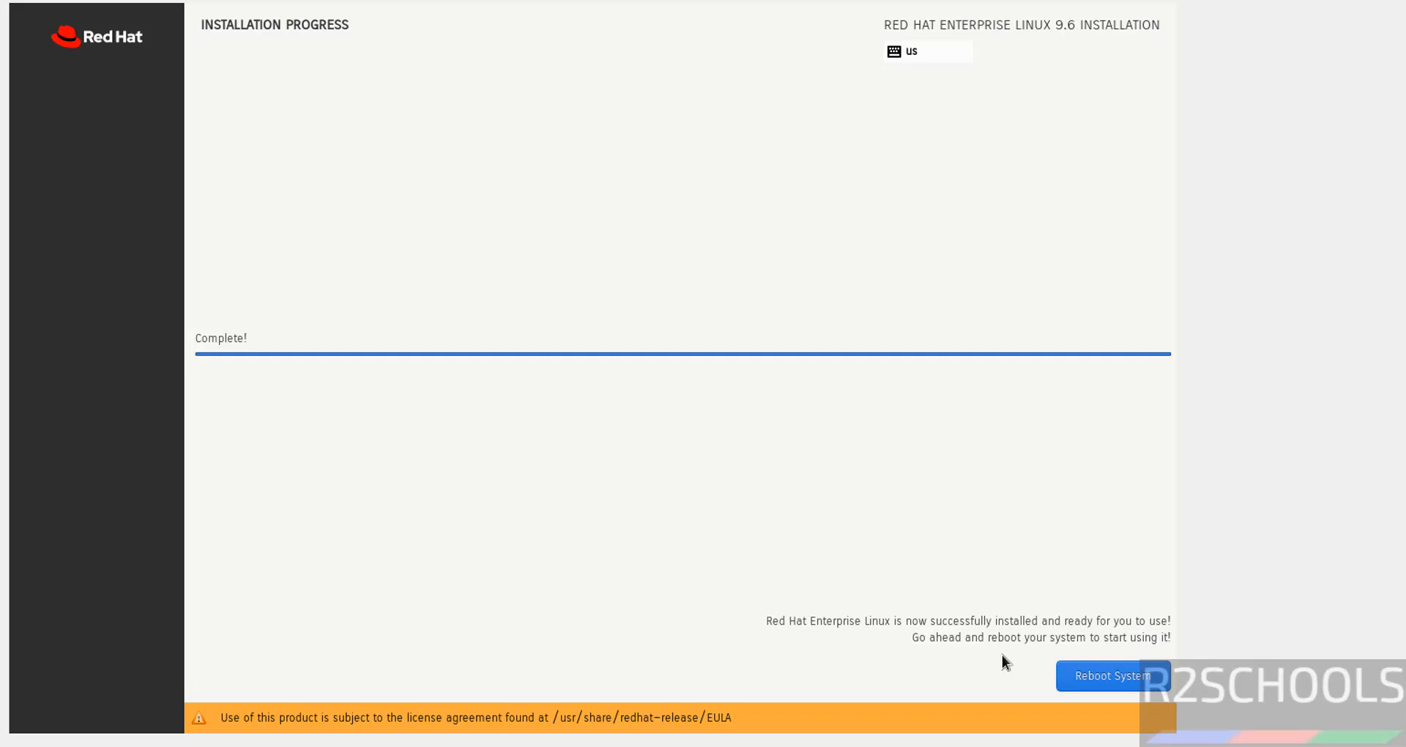
left_click(1082, 678)
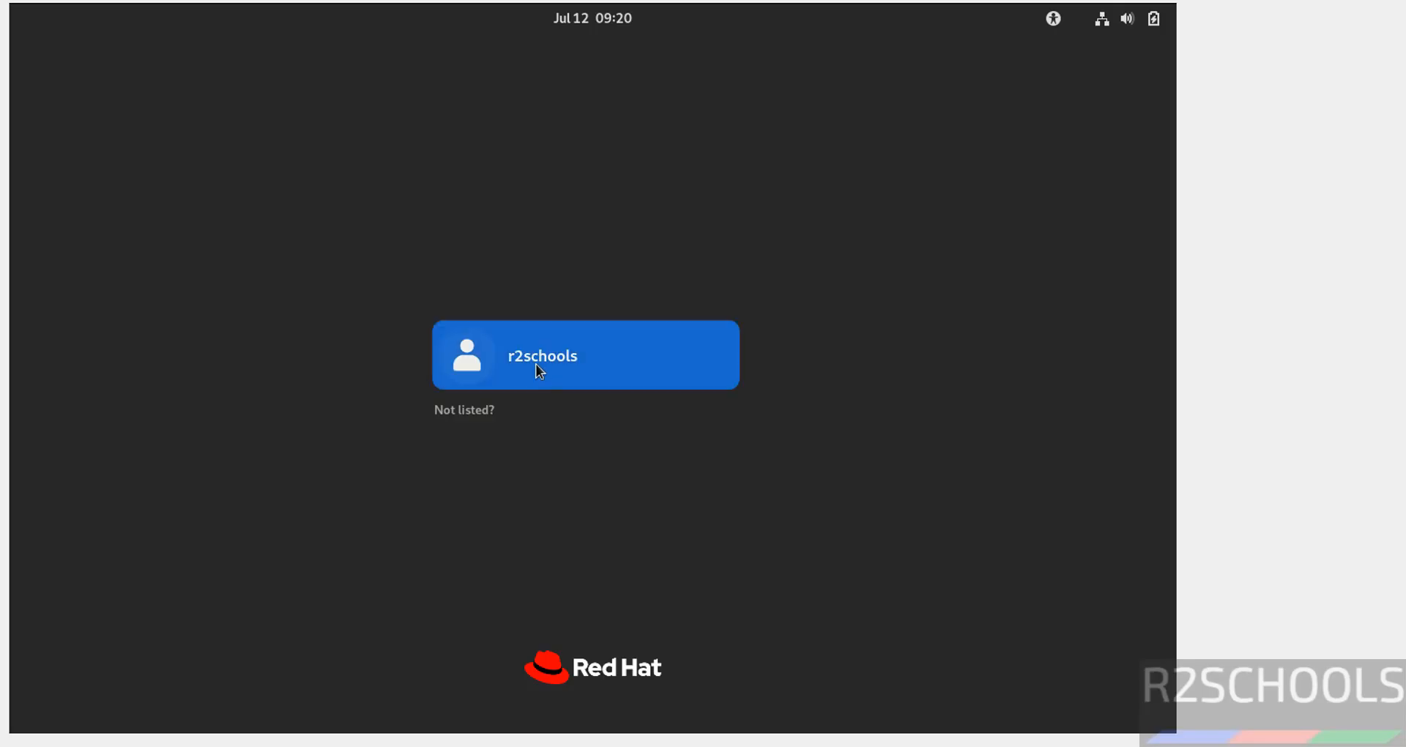
Step: Log in as r2schools by entering the account password
left_click(536, 366)
type("••")
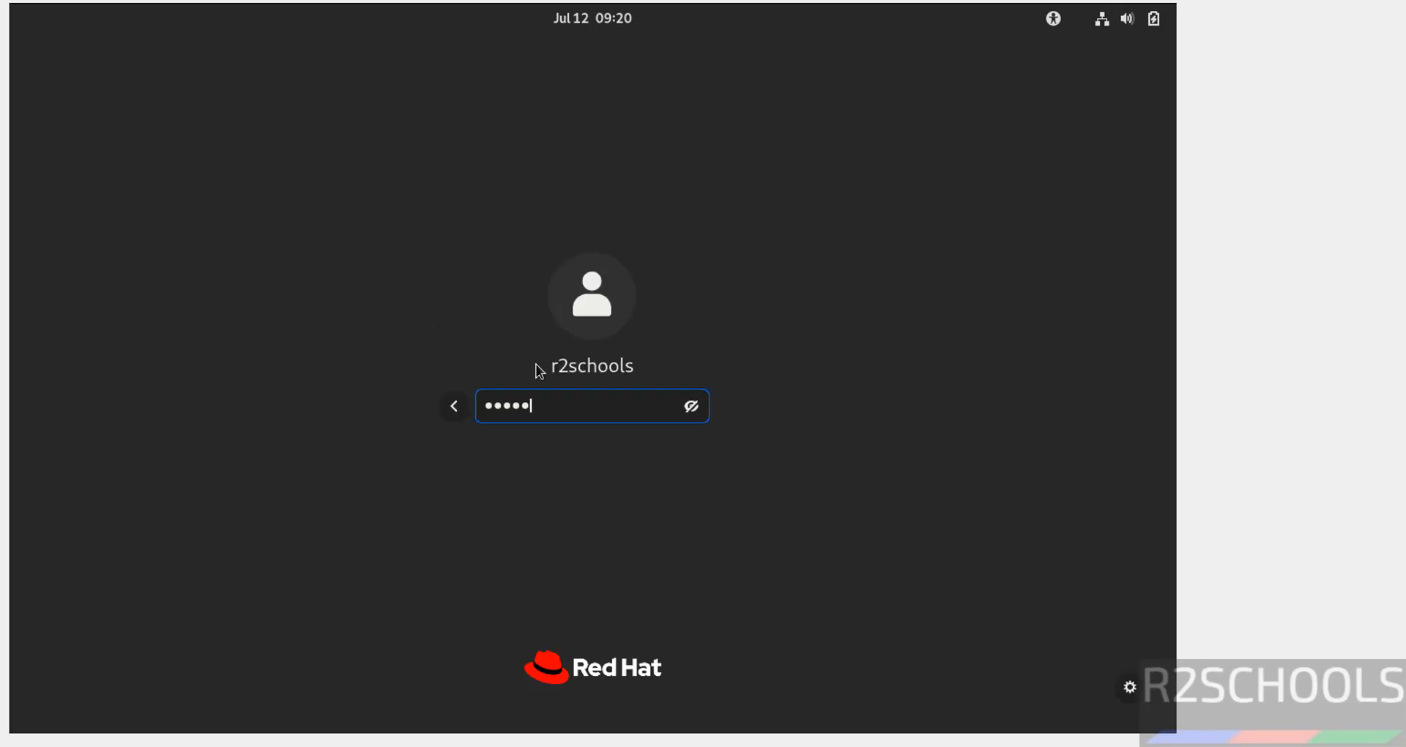
type("•••••••")
key("Return")
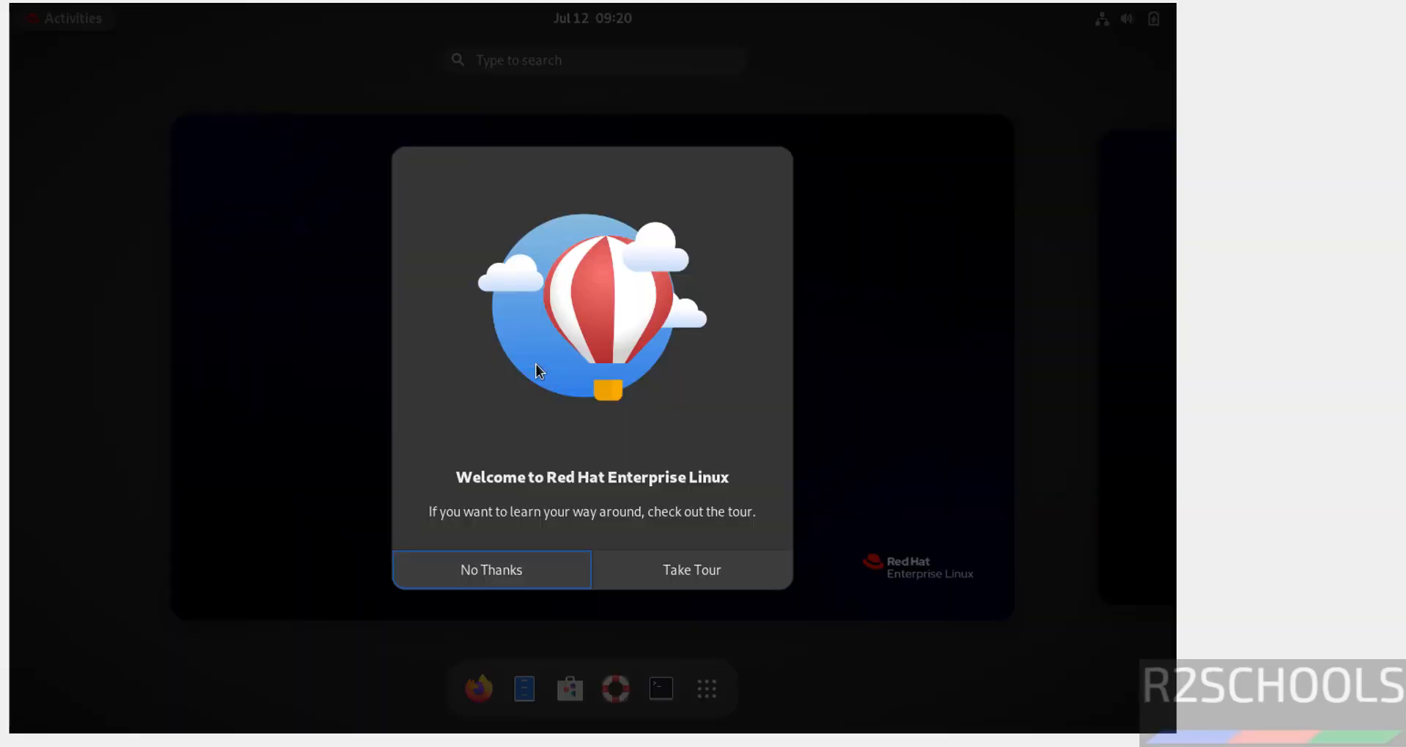
Step: Dismiss the welcome tour and open a Terminal window, moving it toward the upper left
left_click(465, 570)
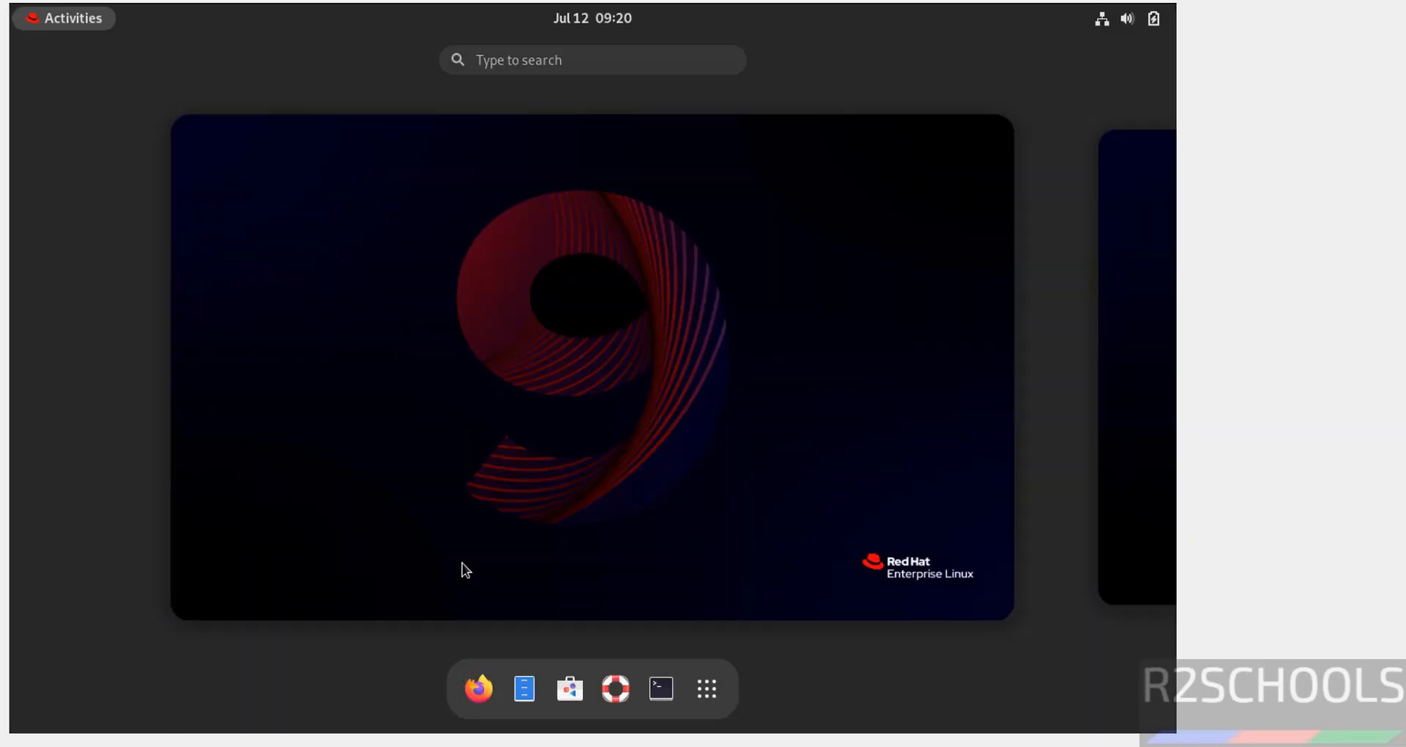
left_click(660, 688)
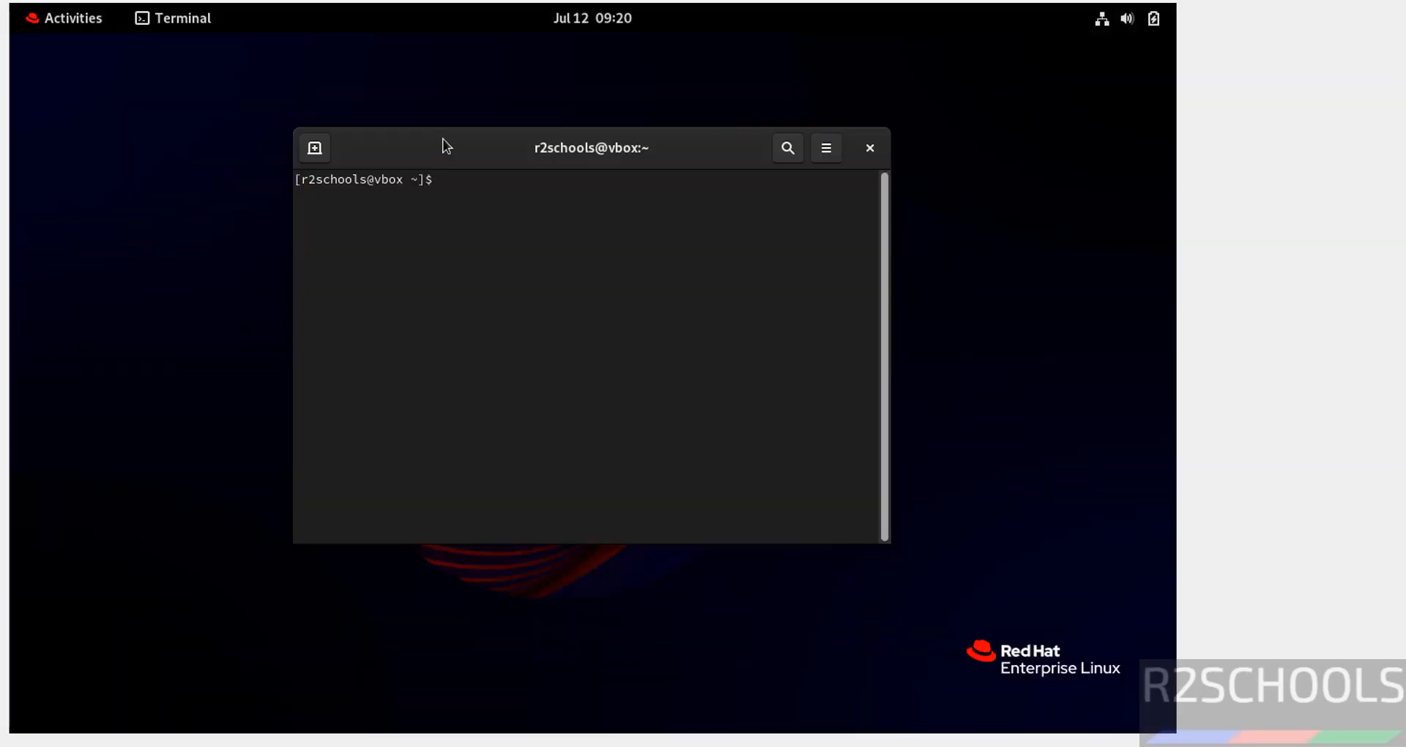
left_click_drag(436, 154, 249, 78)
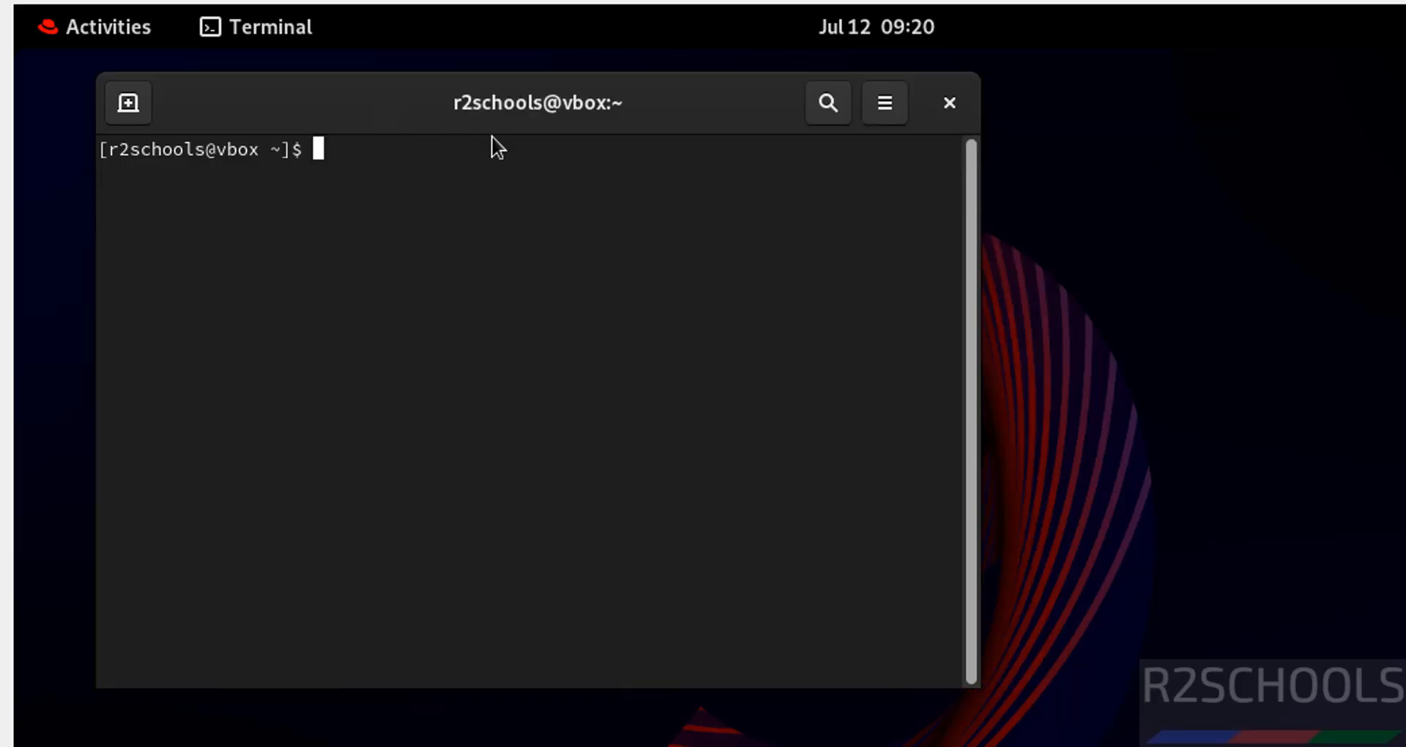
Step: Enable a custom font in the Unnamed terminal profile and set the Monospace font size to 15
left_click(885, 109)
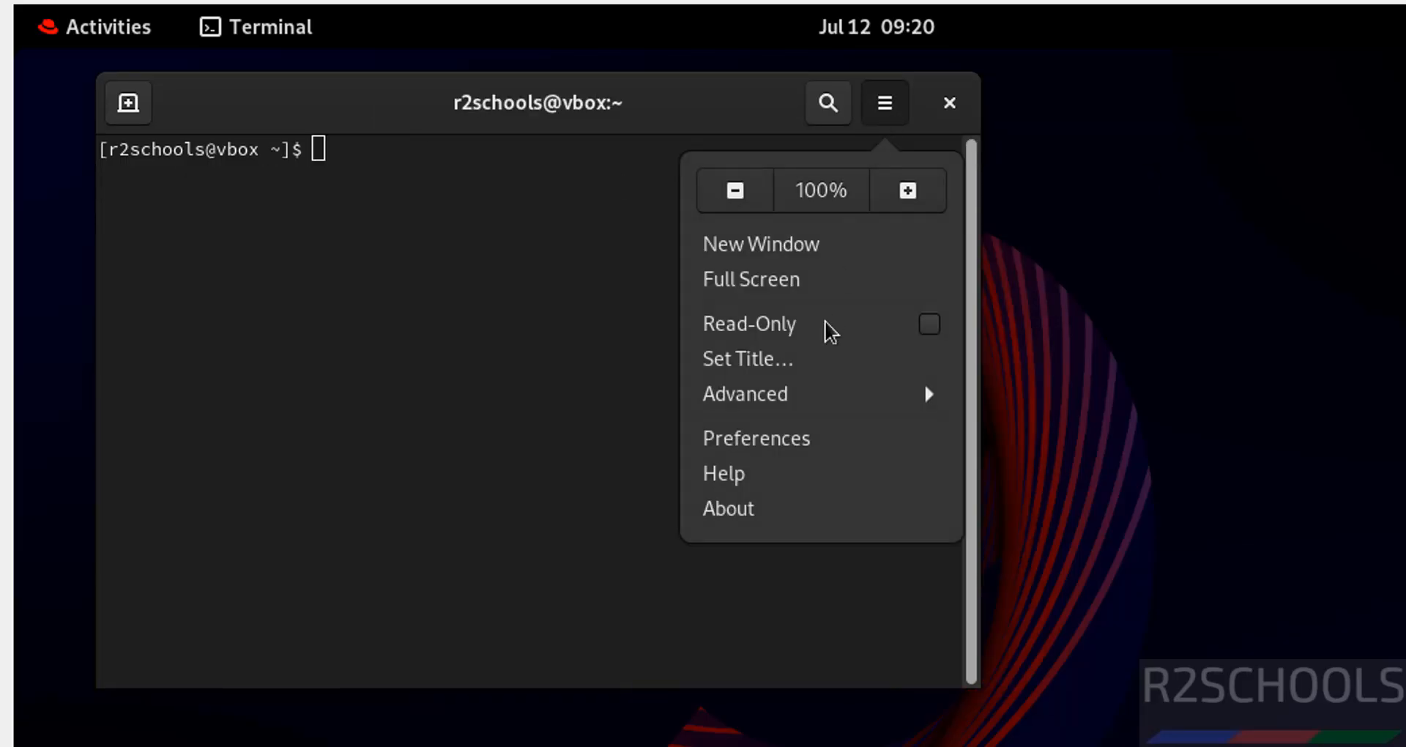
left_click(772, 439)
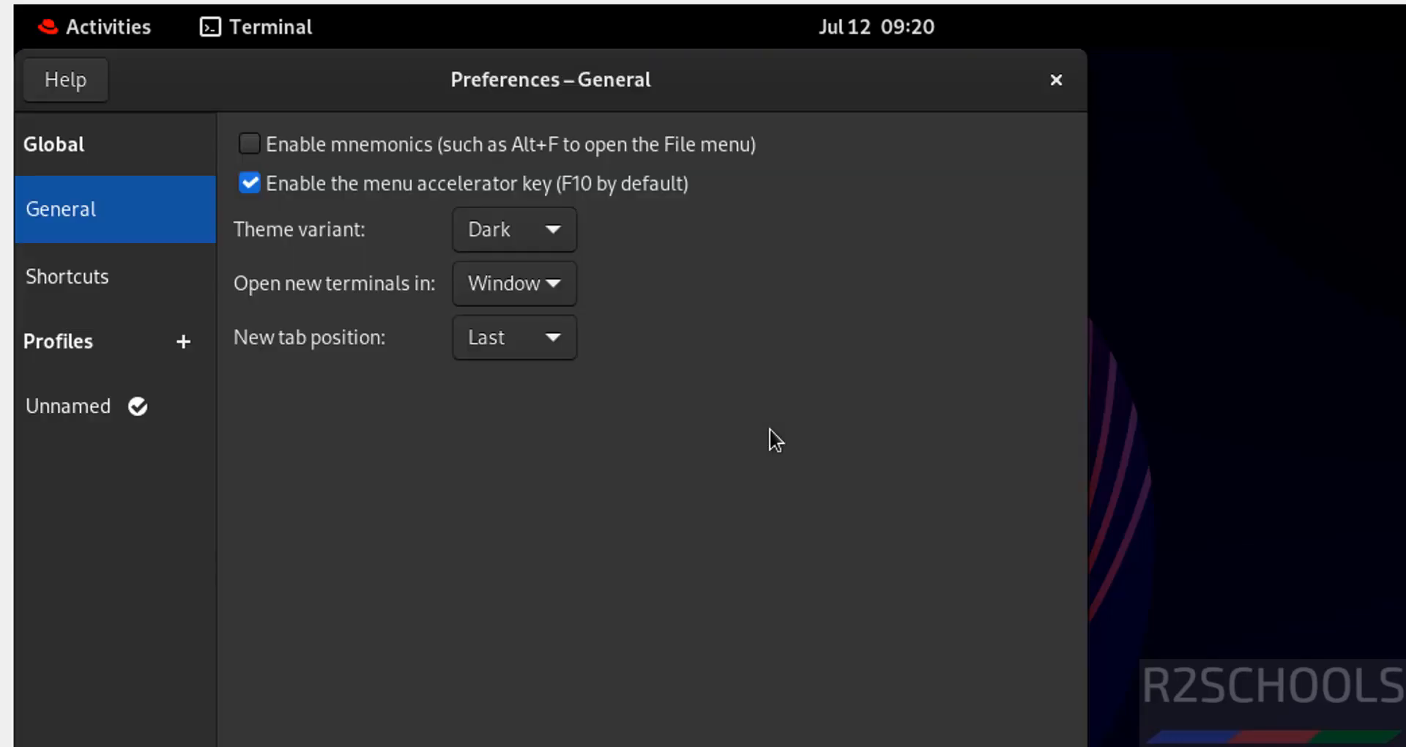
left_click(82, 420)
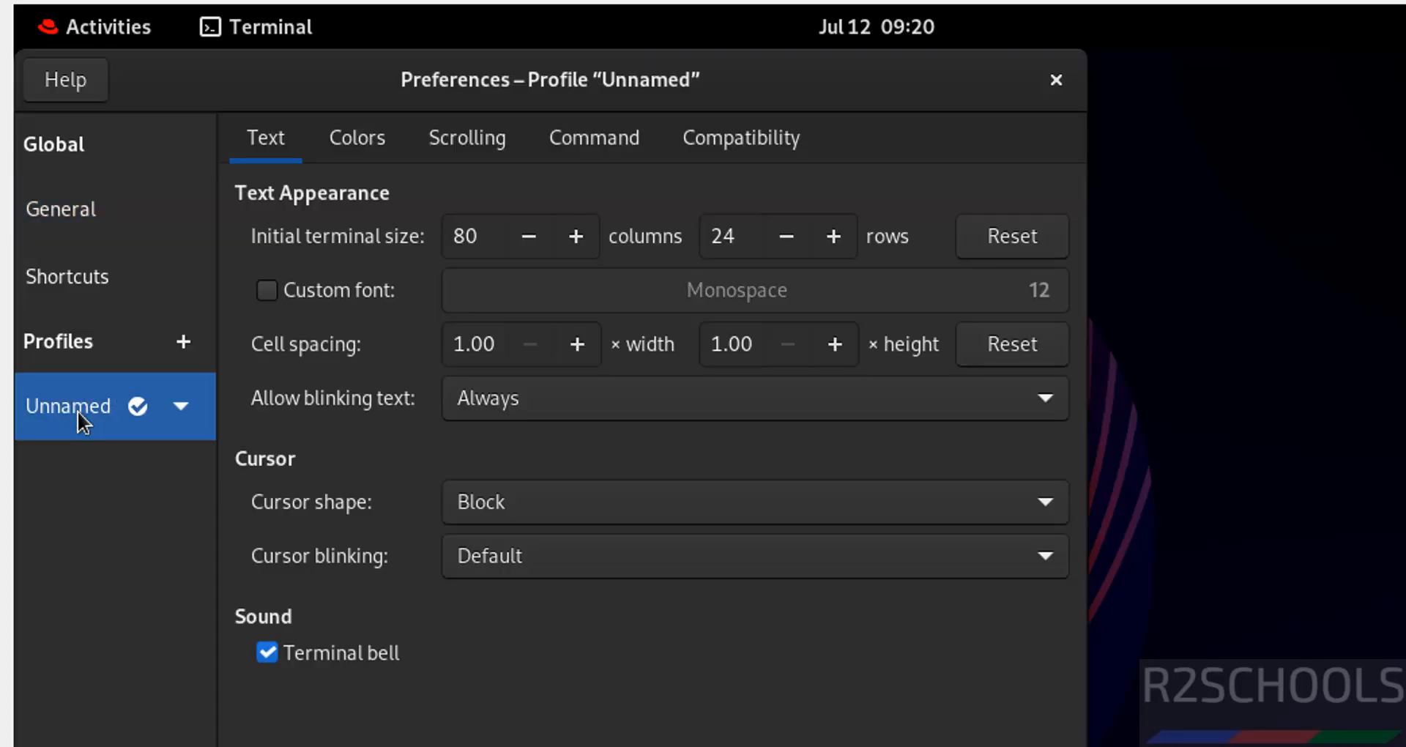
left_click(275, 300)
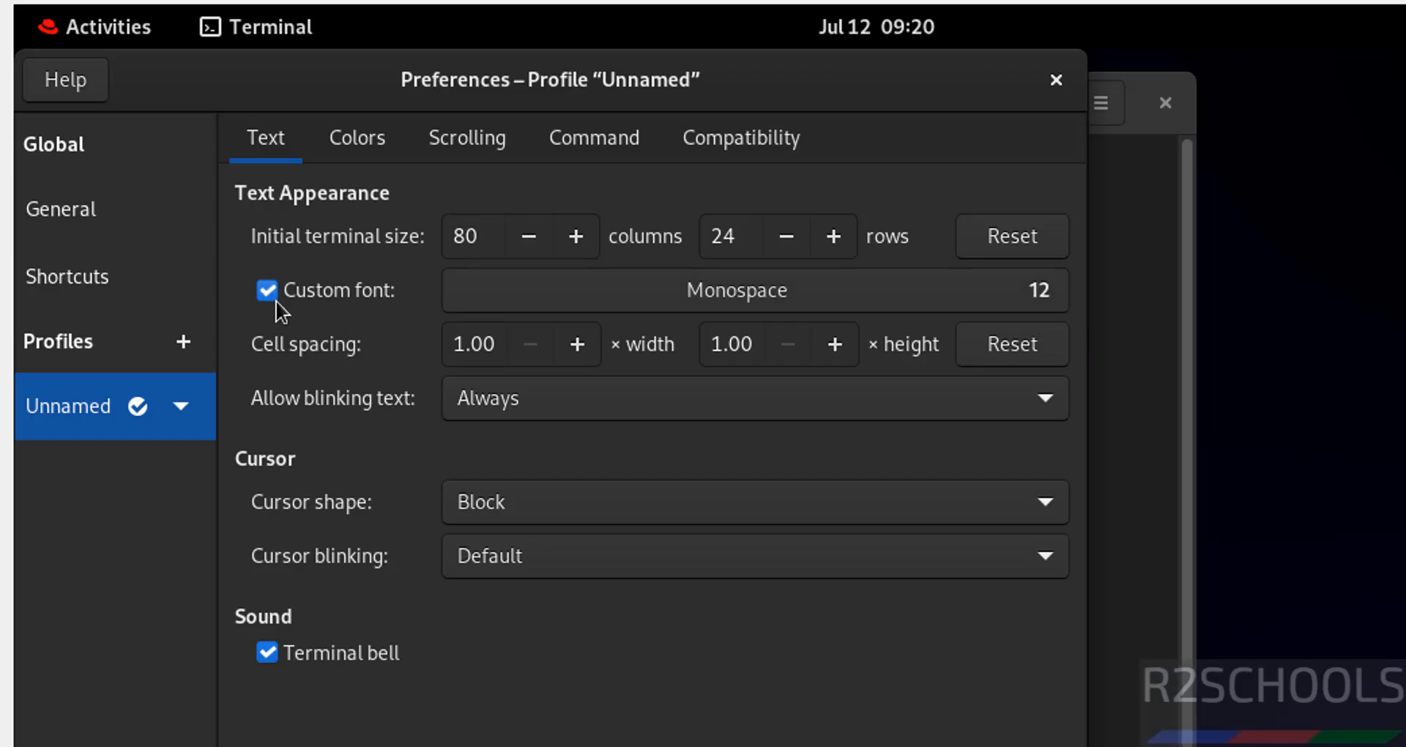
left_click(957, 288)
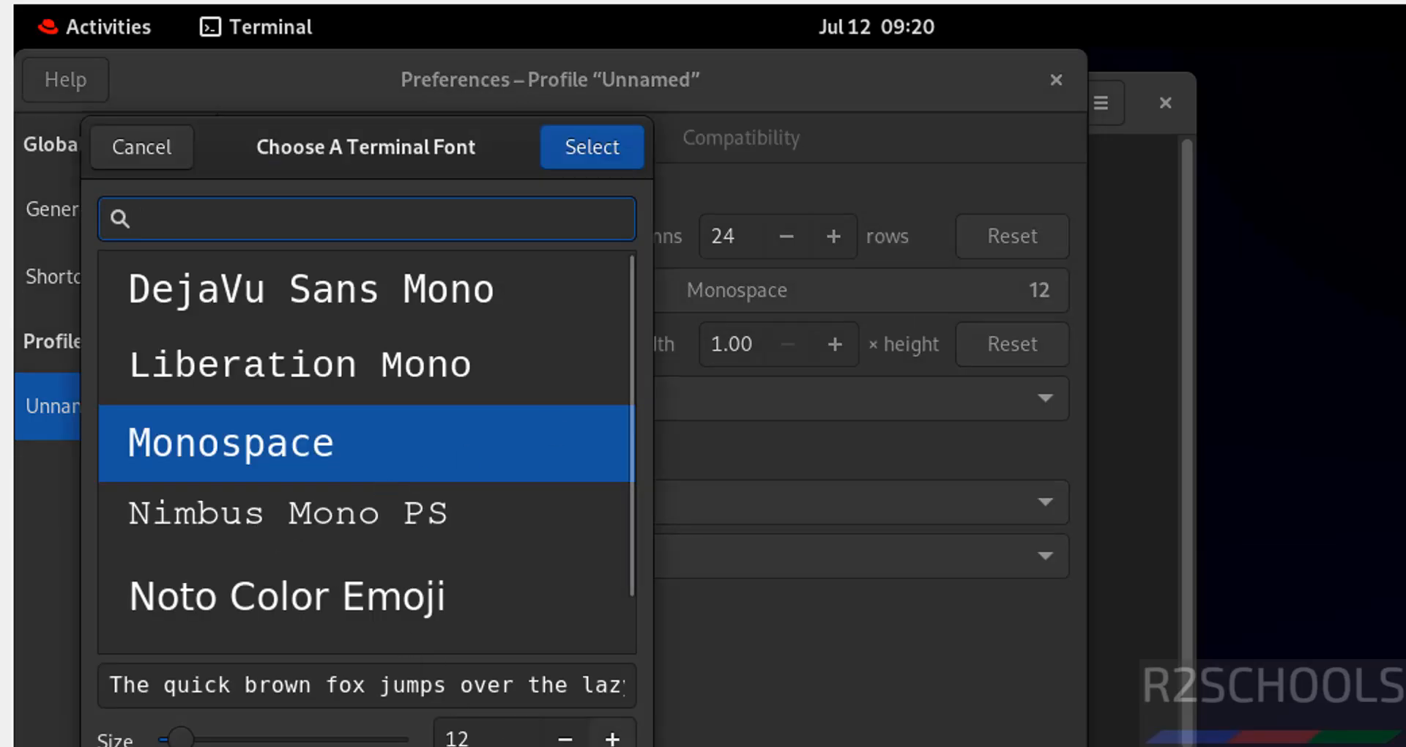
left_click(612, 740)
left_click(612, 740)
left_click(613, 740)
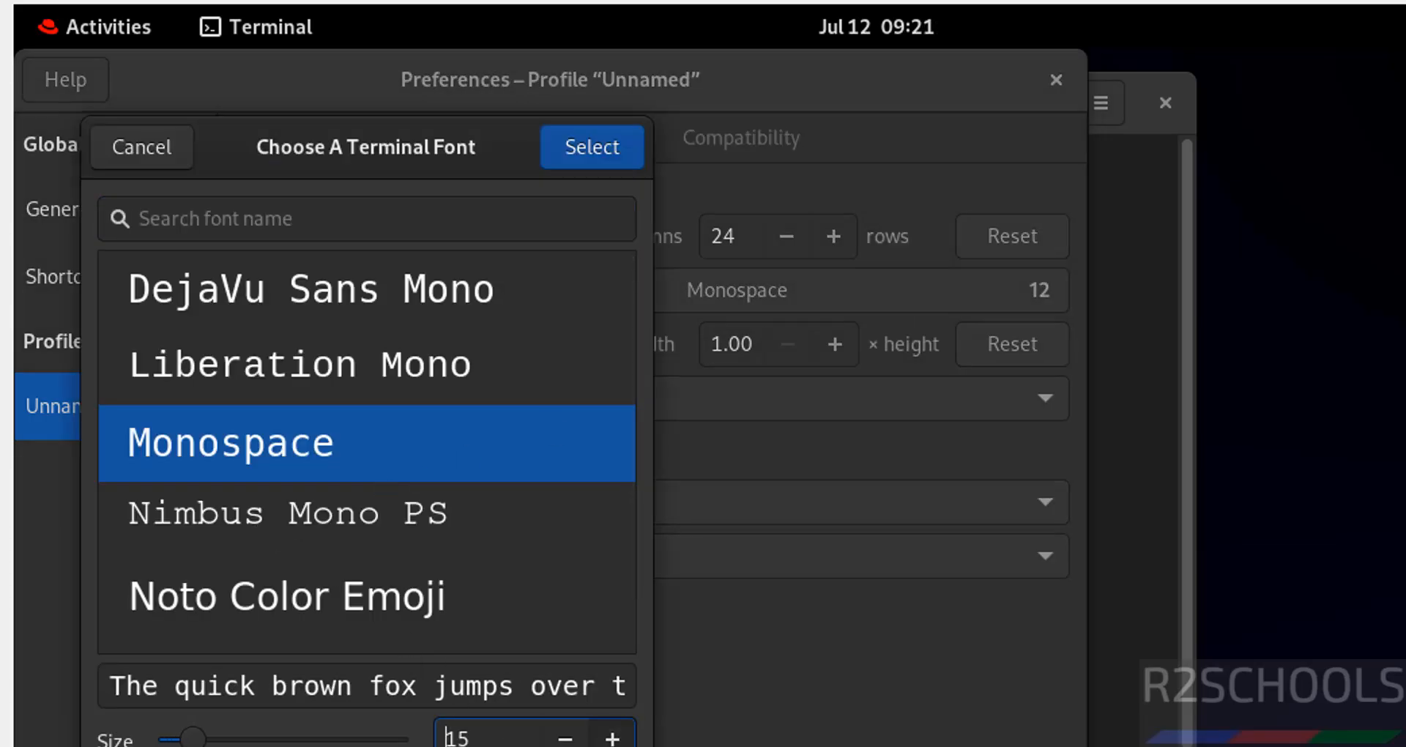
left_click(589, 130)
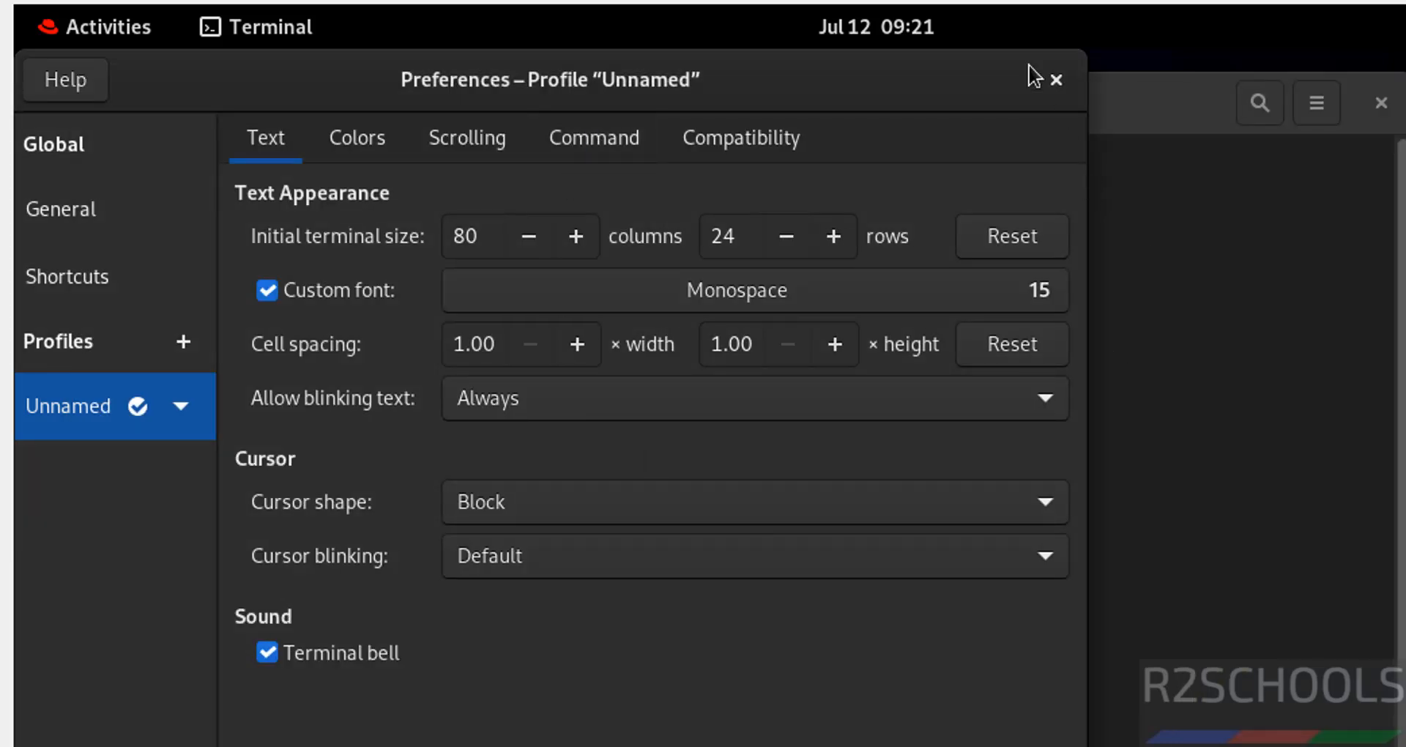
Step: Close the profile preferences and display the contents of /etc/os-release in the terminal
left_click(1055, 79)
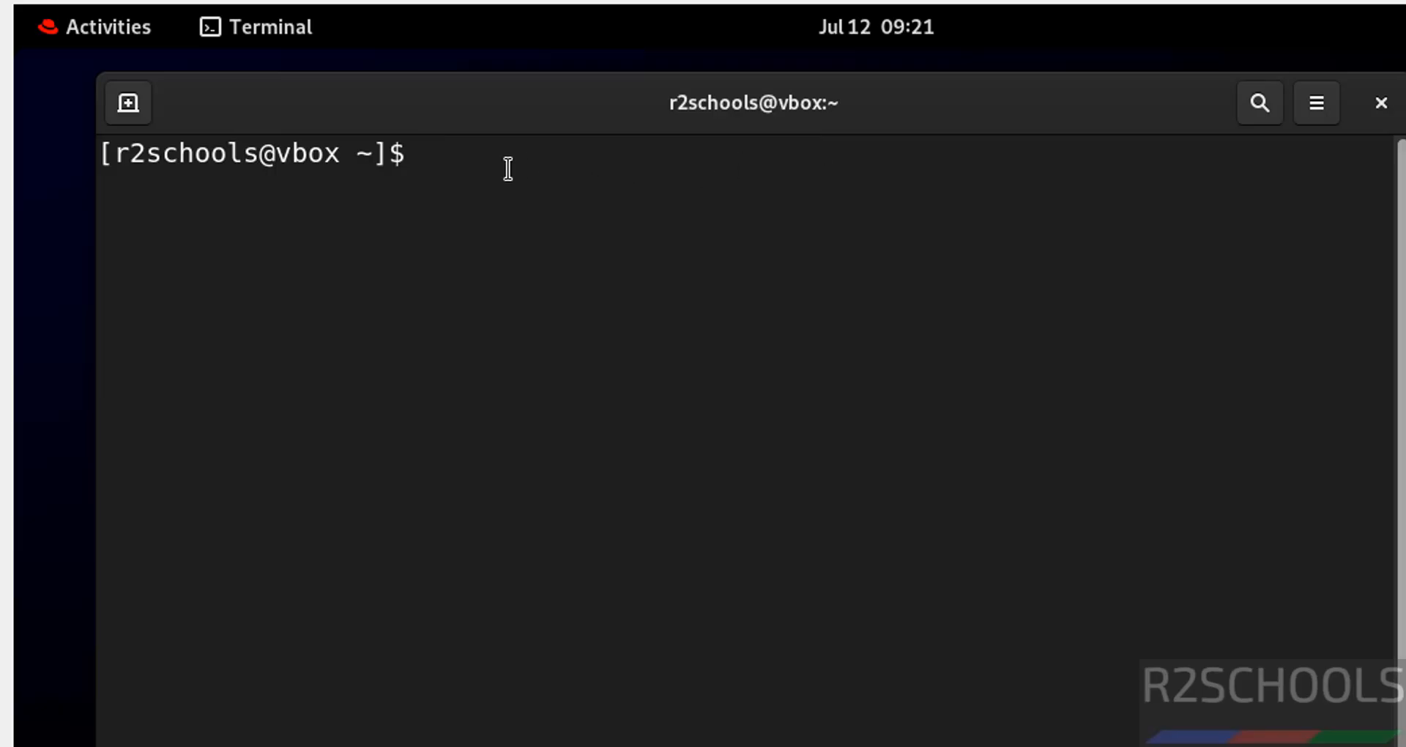
left_click_drag(507, 91, 447, 73)
type("mor")
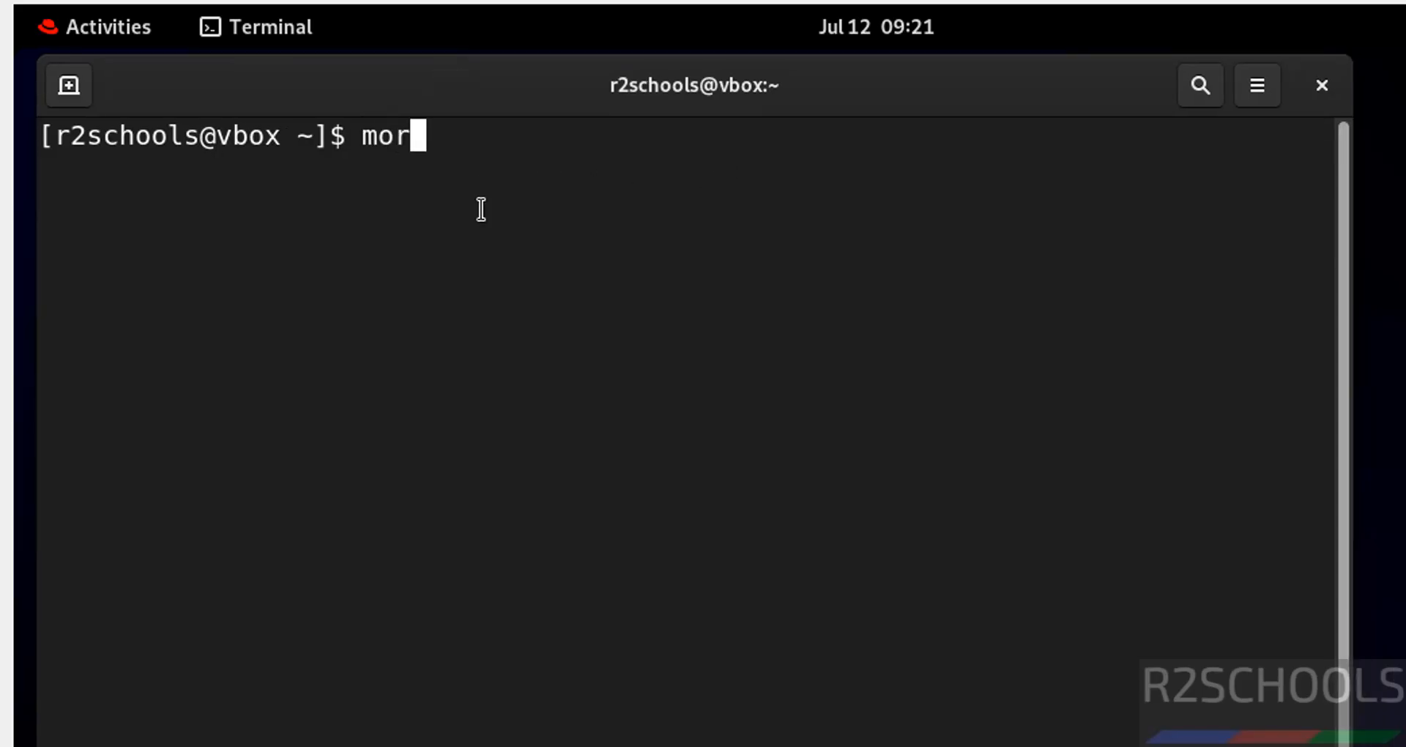
type("e /etc/os-relea")
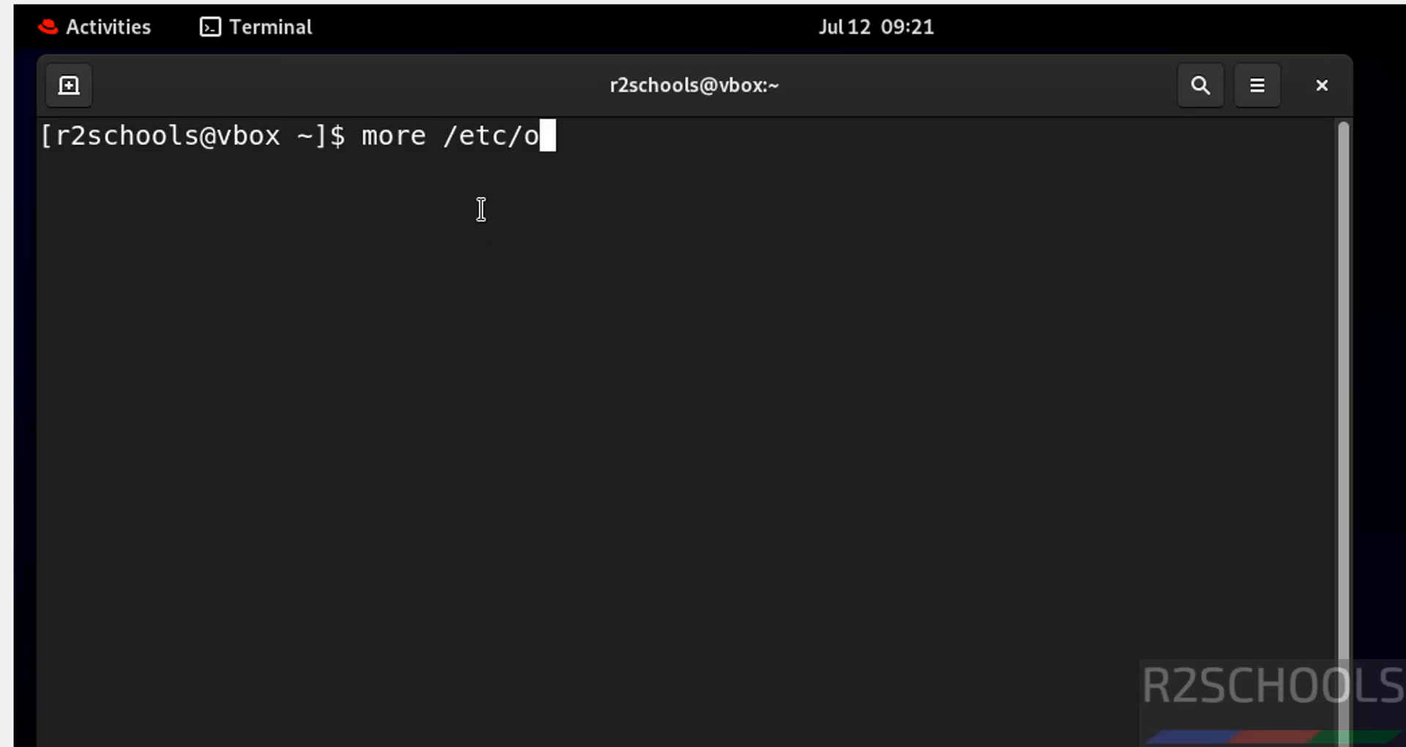
type("se")
key("Return")
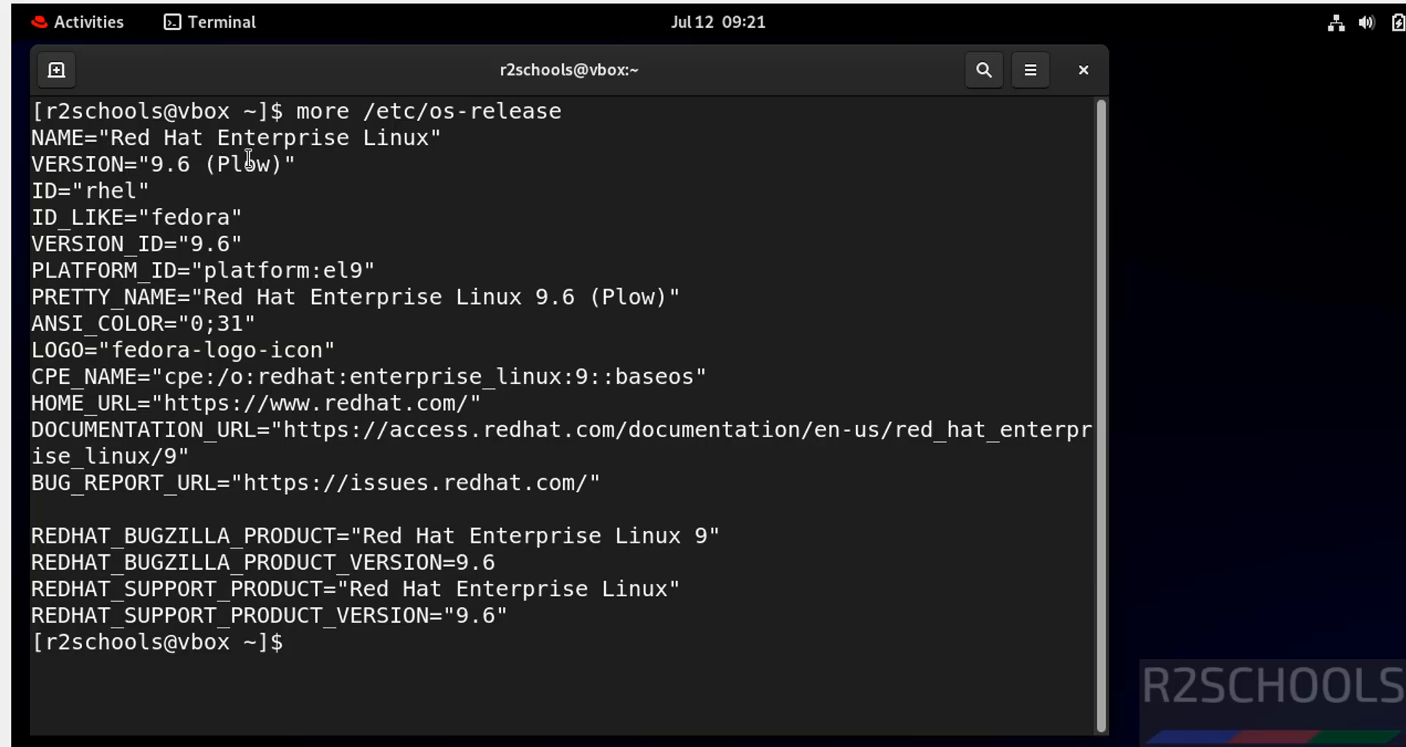
Step: Clear the screen and try to run sudo dnf update && sudo dnf upgrade, entering the sudo password
key("ctrl+l")
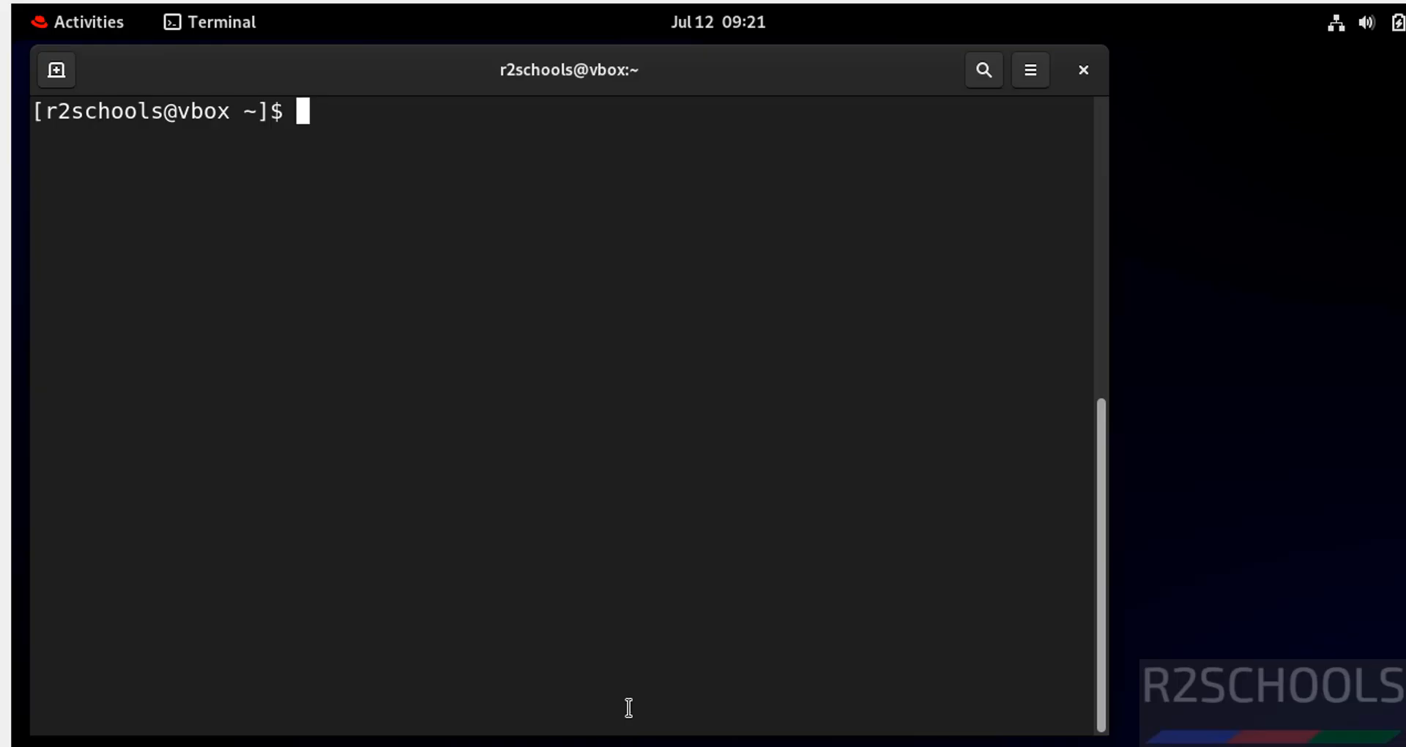
type("sudo dnf u")
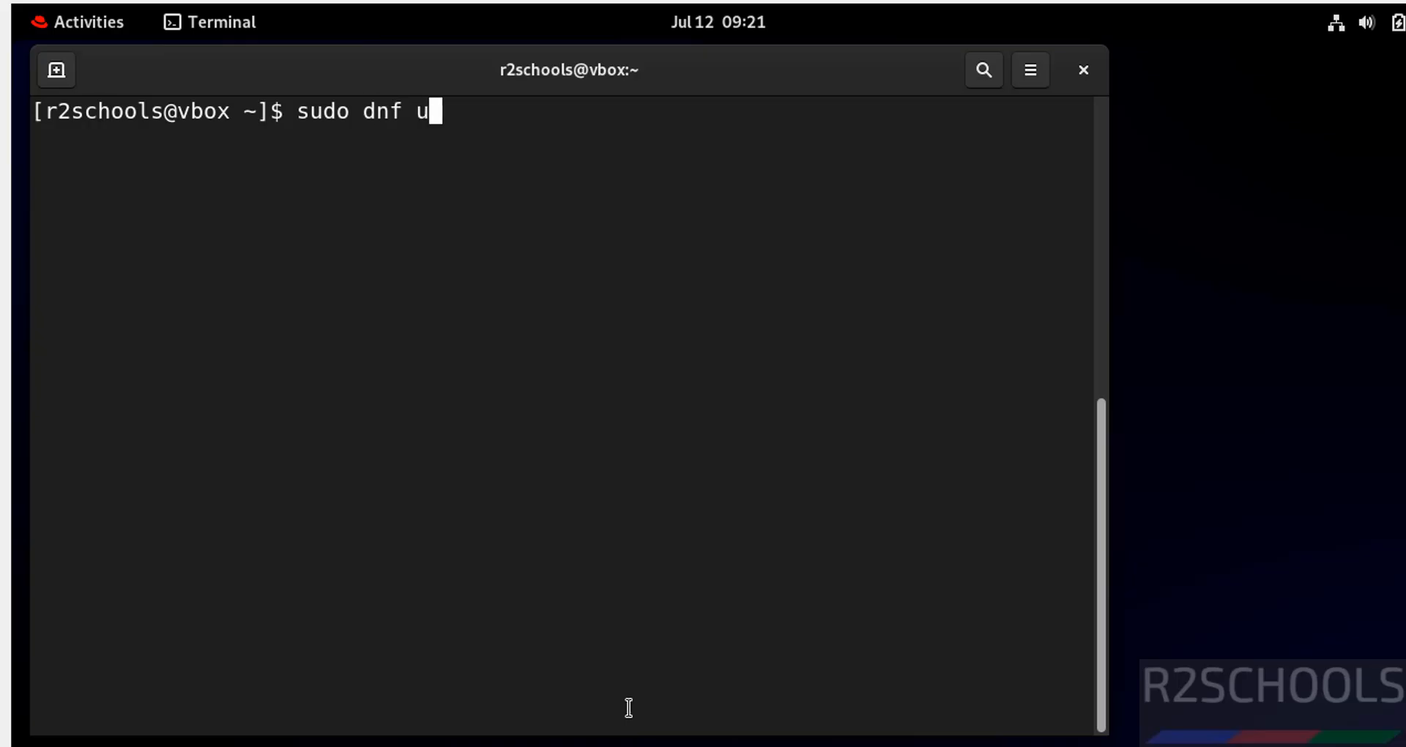
type("pdate &7 sudo dnf up")
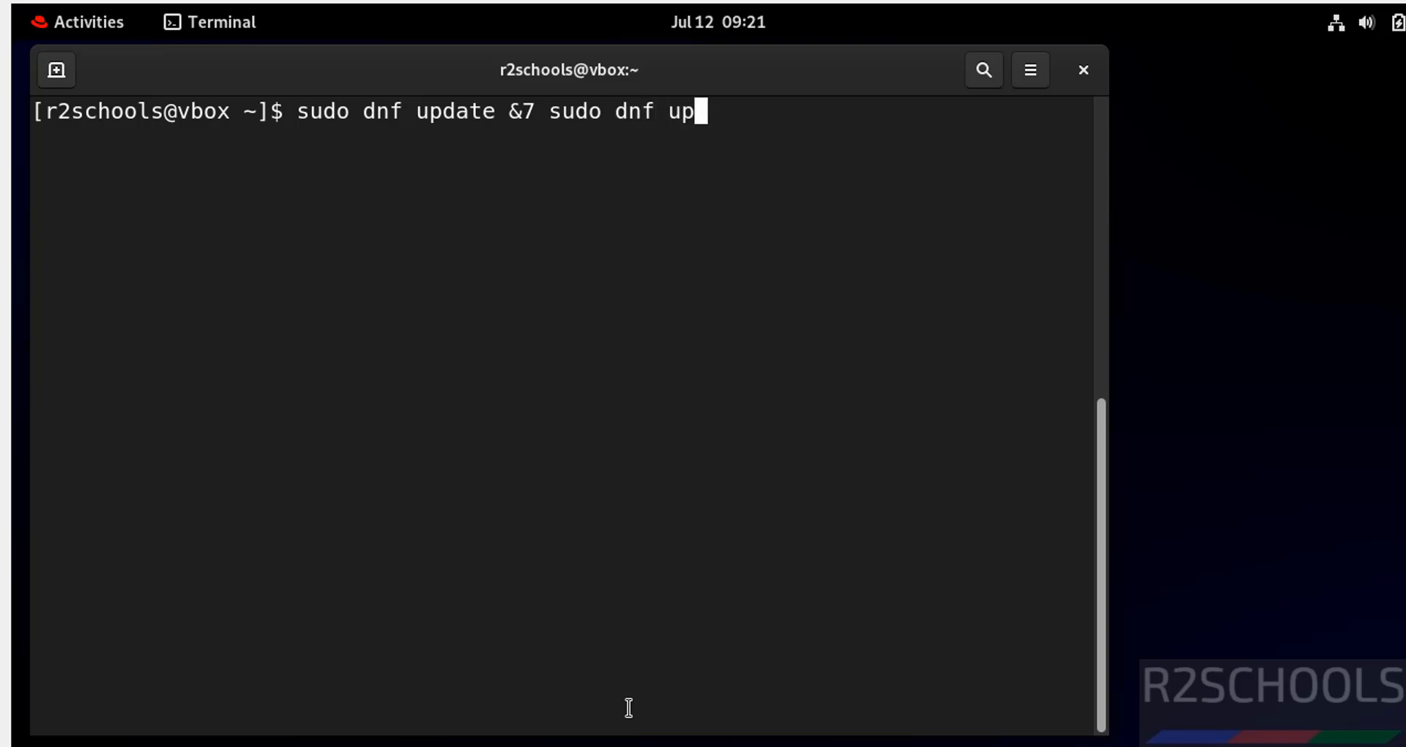
type("grade")
key("Return")
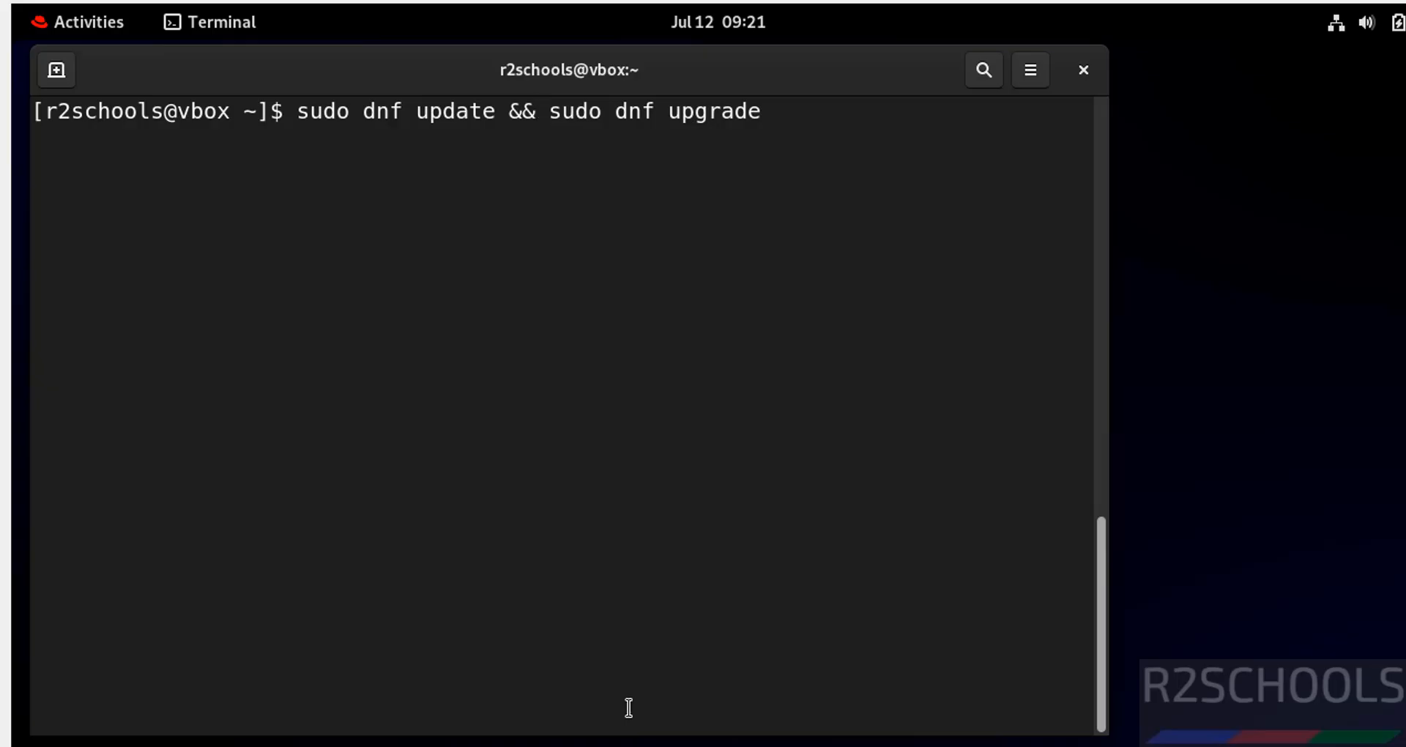
key("Return")
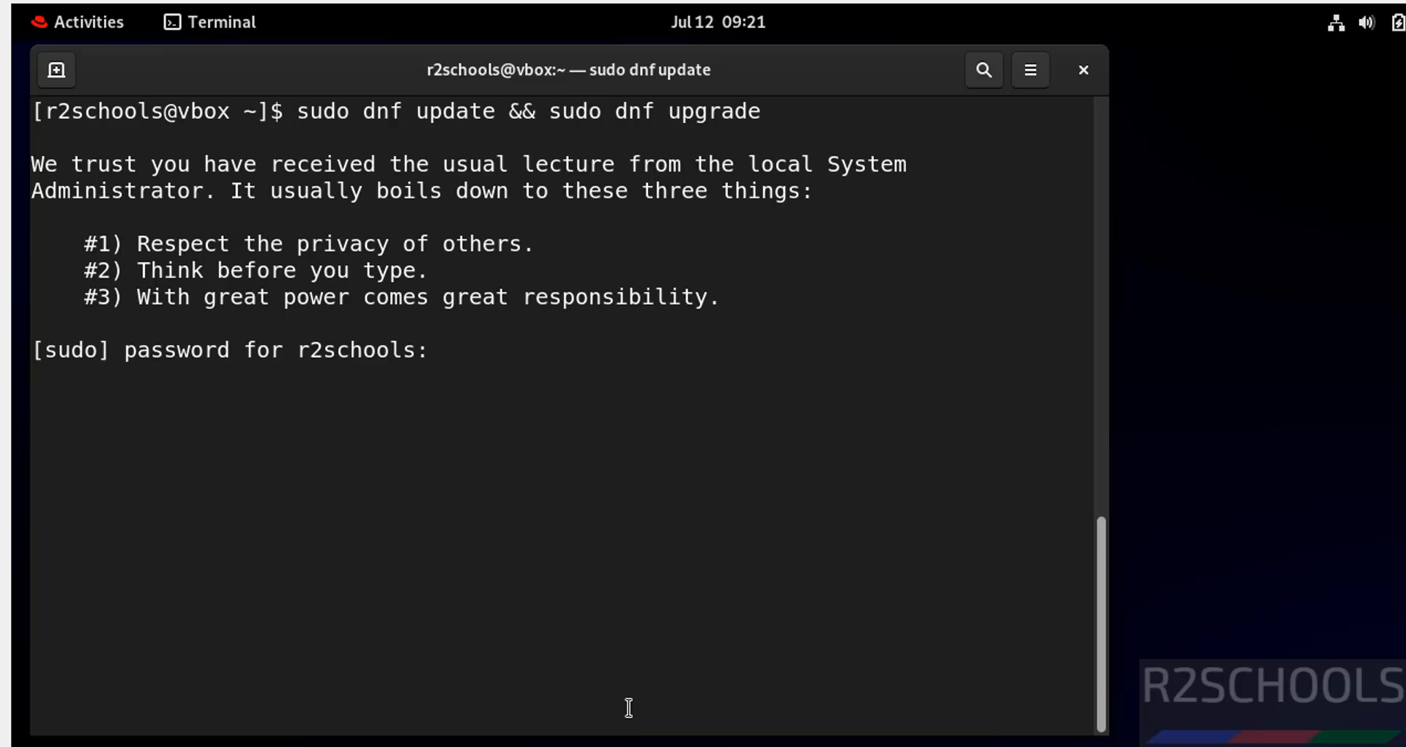
key("Return")
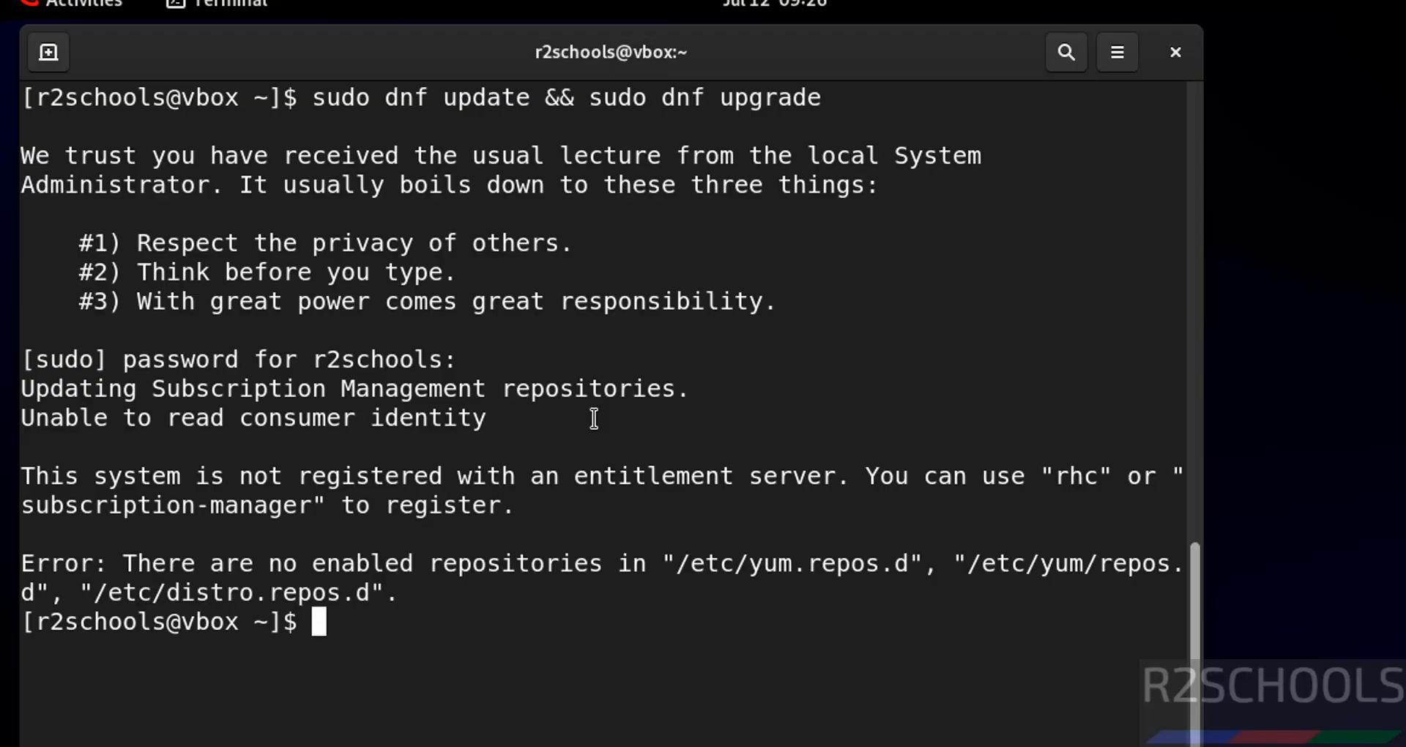
Step: Begin a subscription-manager register command with the Red Hat account e-mail as the --username value
type("subscript")
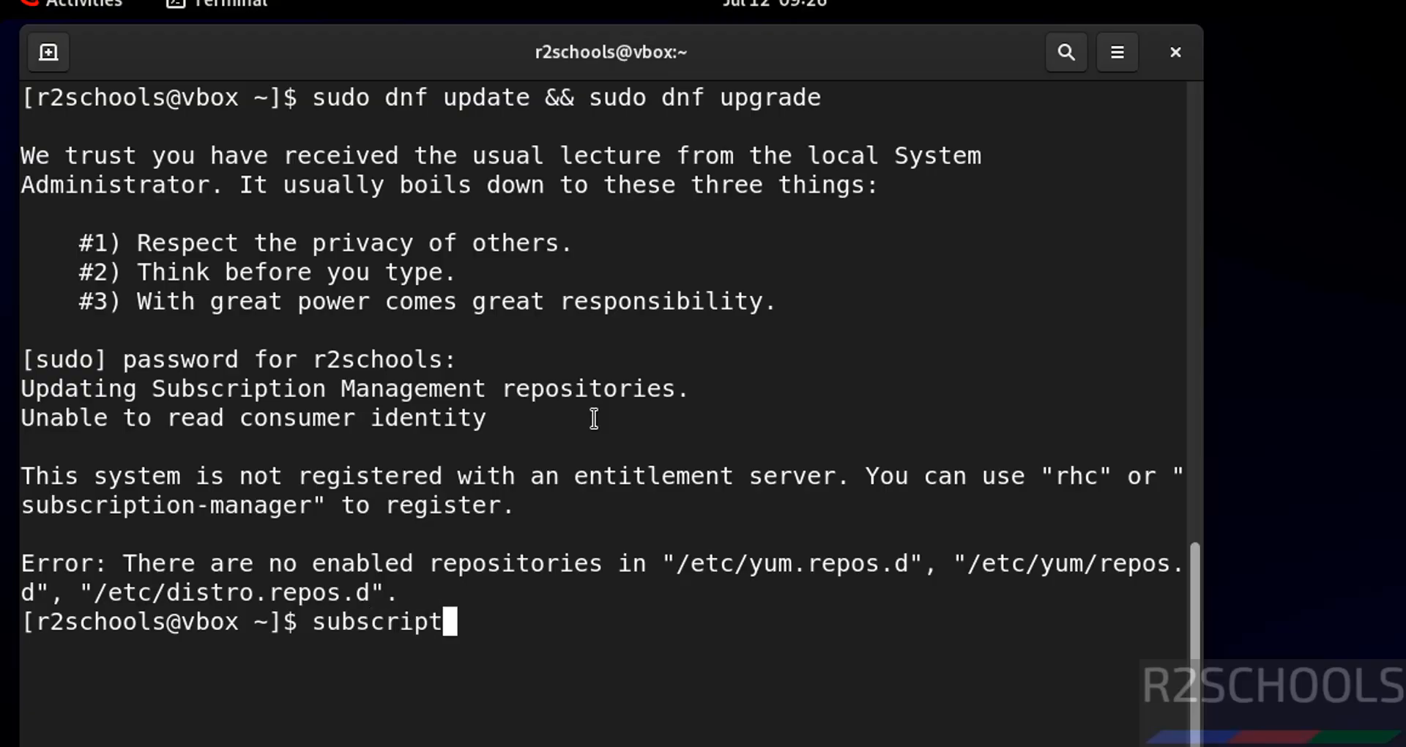
type("ion-mana")
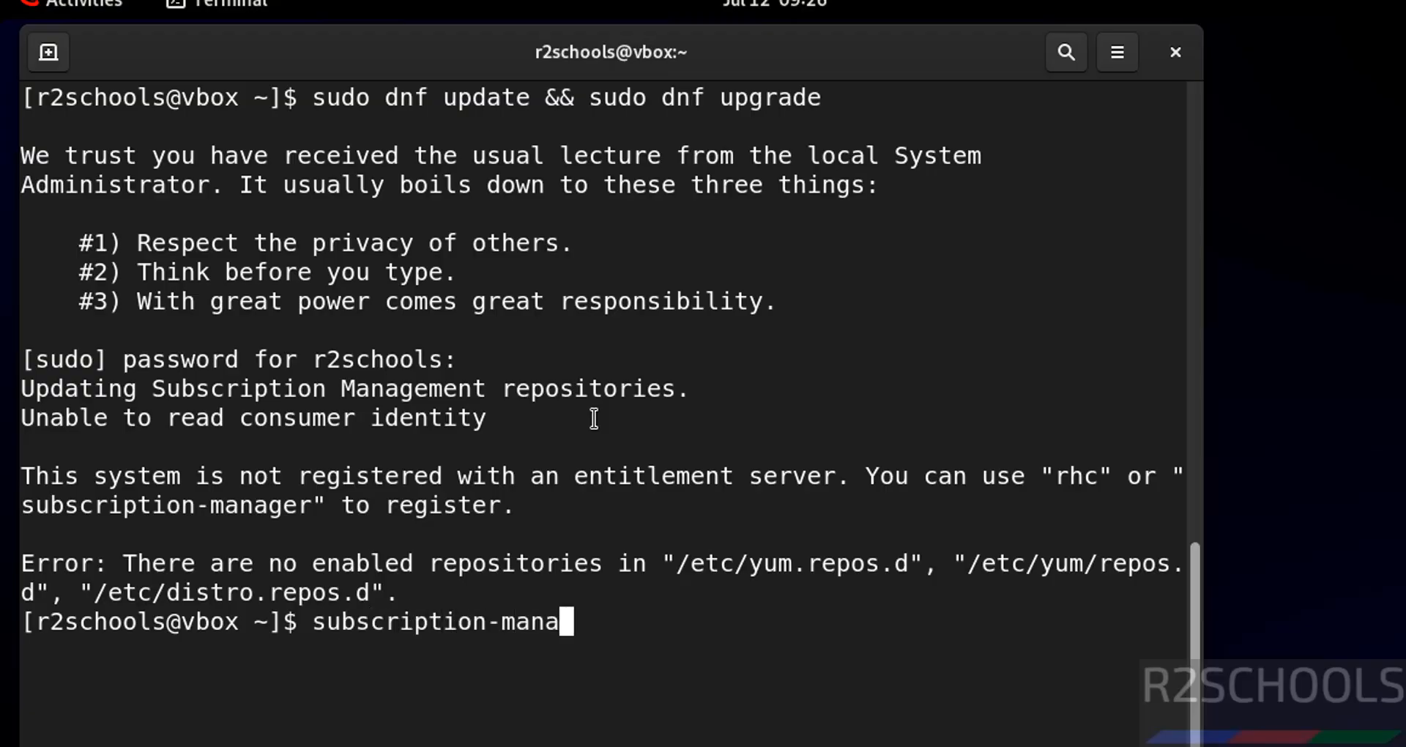
type("ger r")
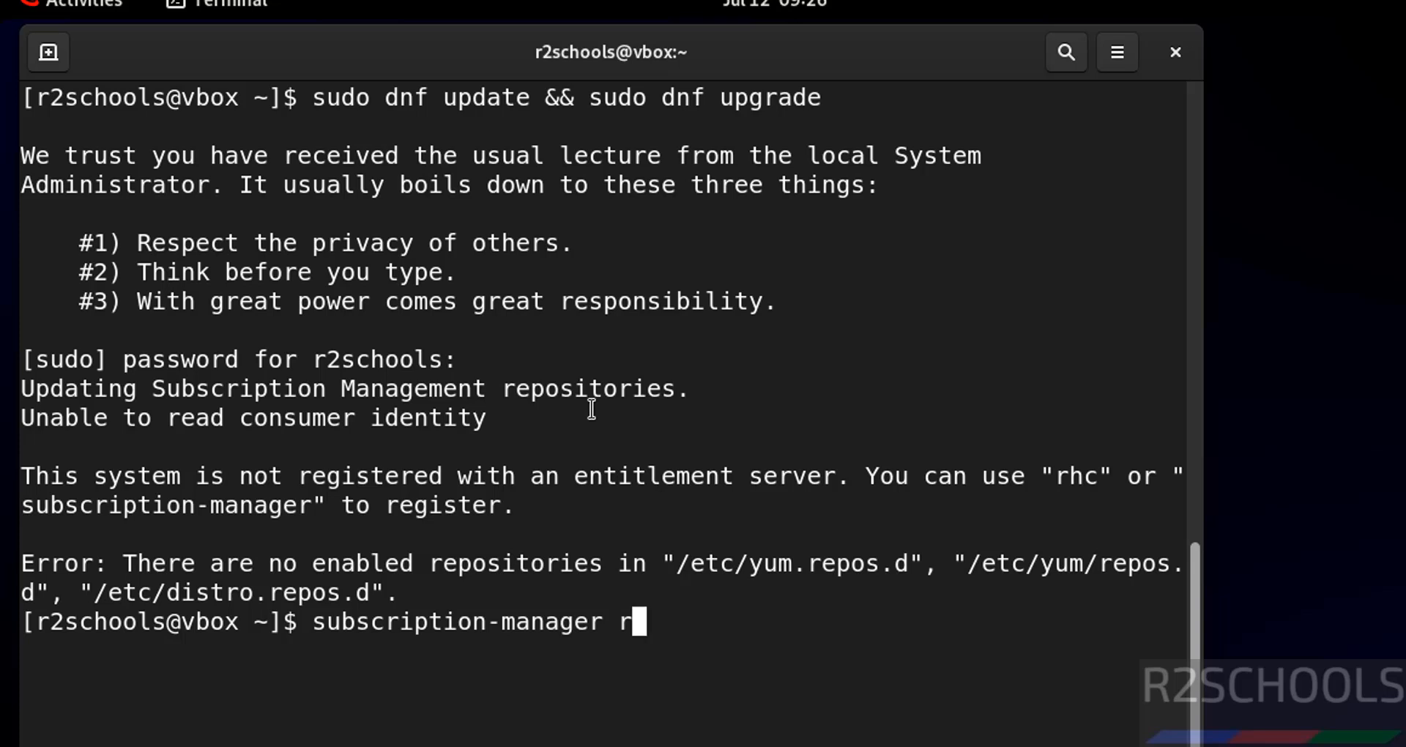
type("egister ")
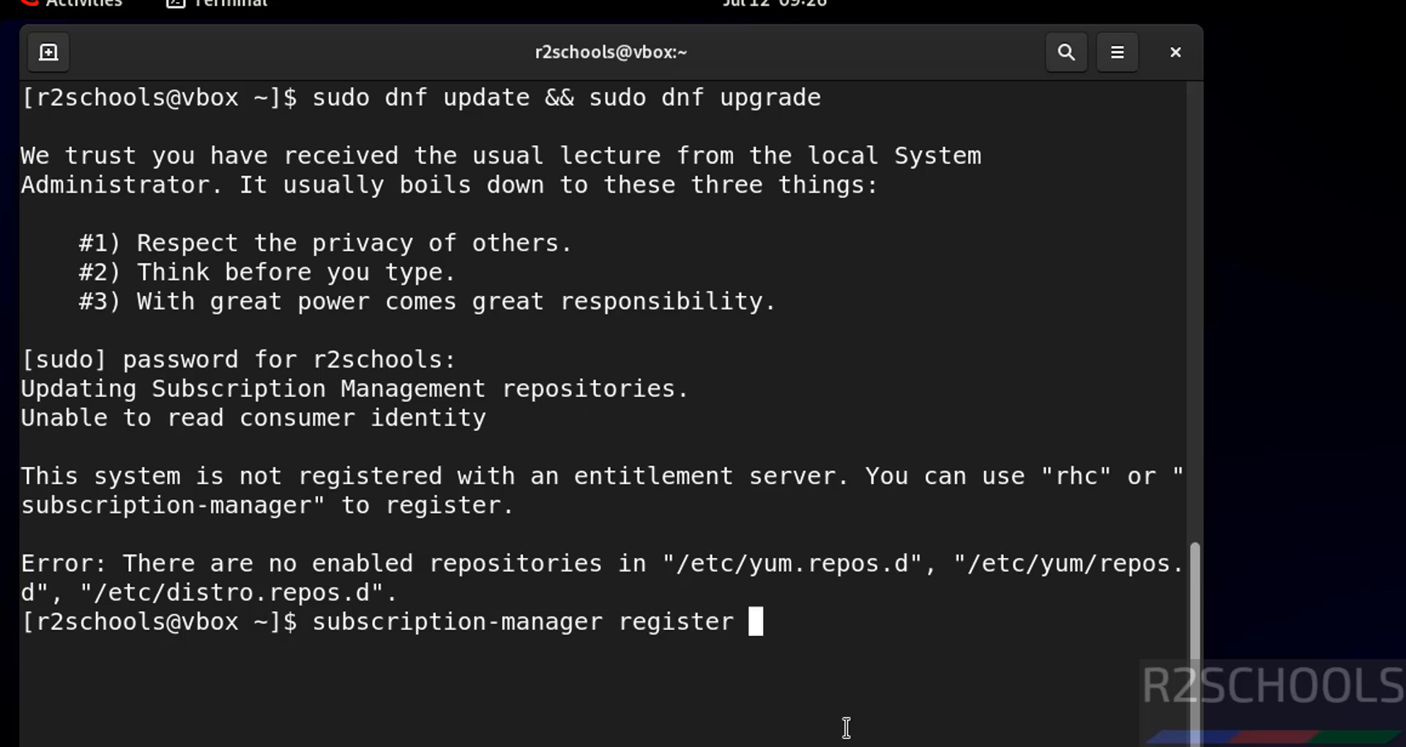
type("--username")
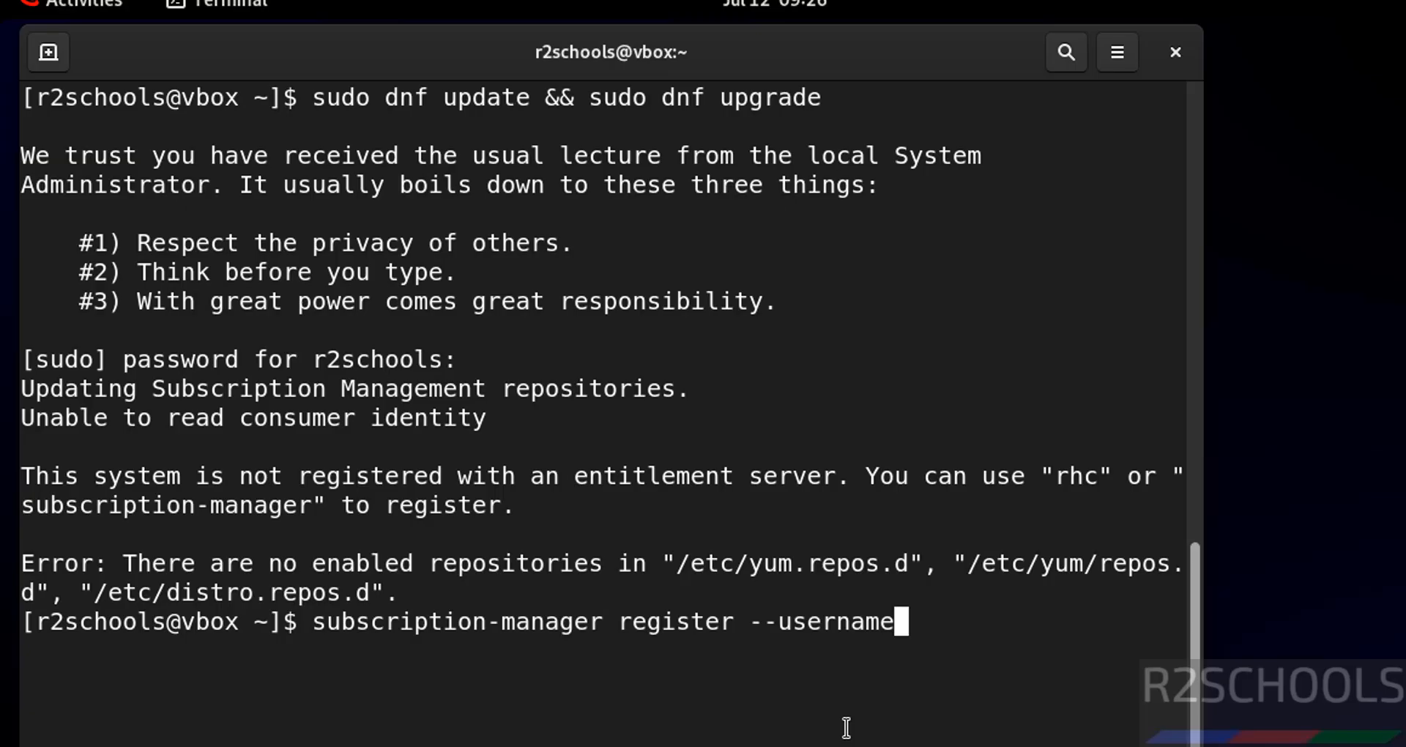
key("ctrl+l")
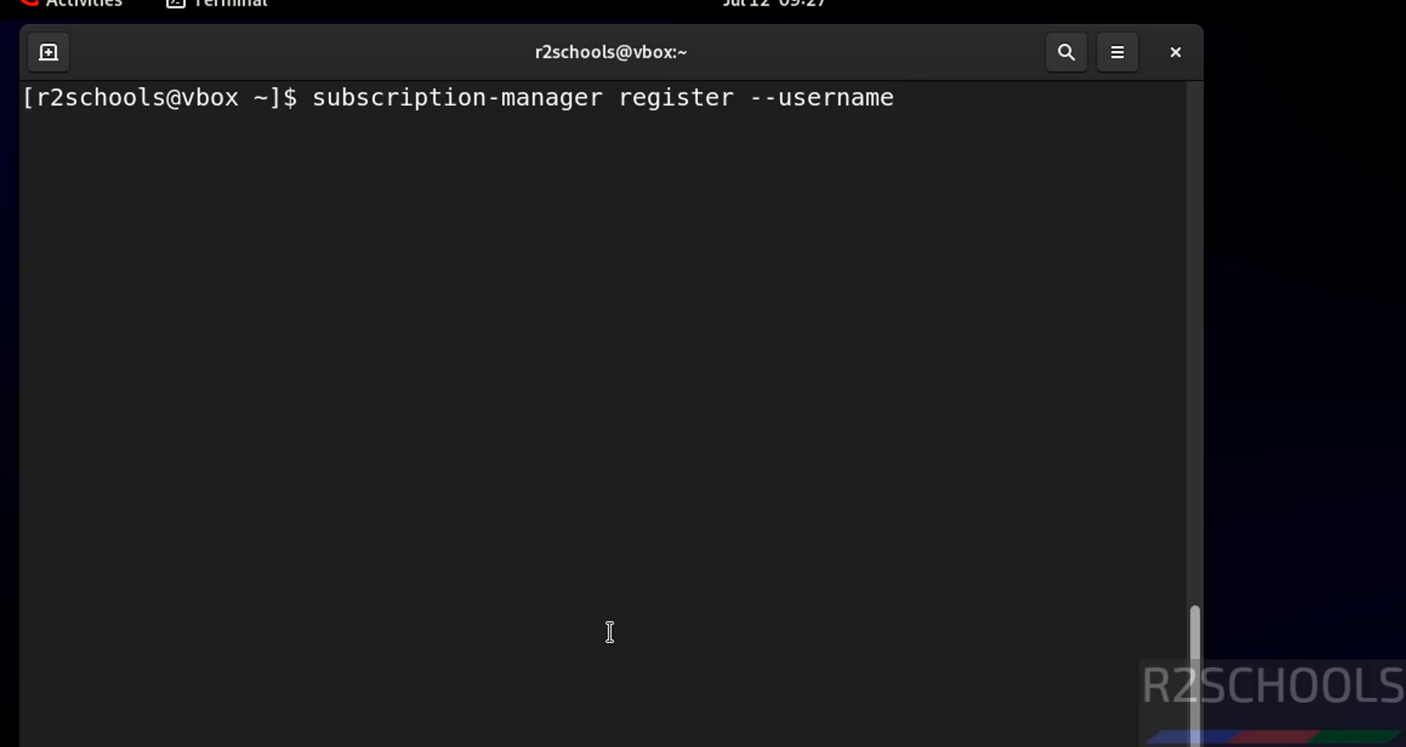
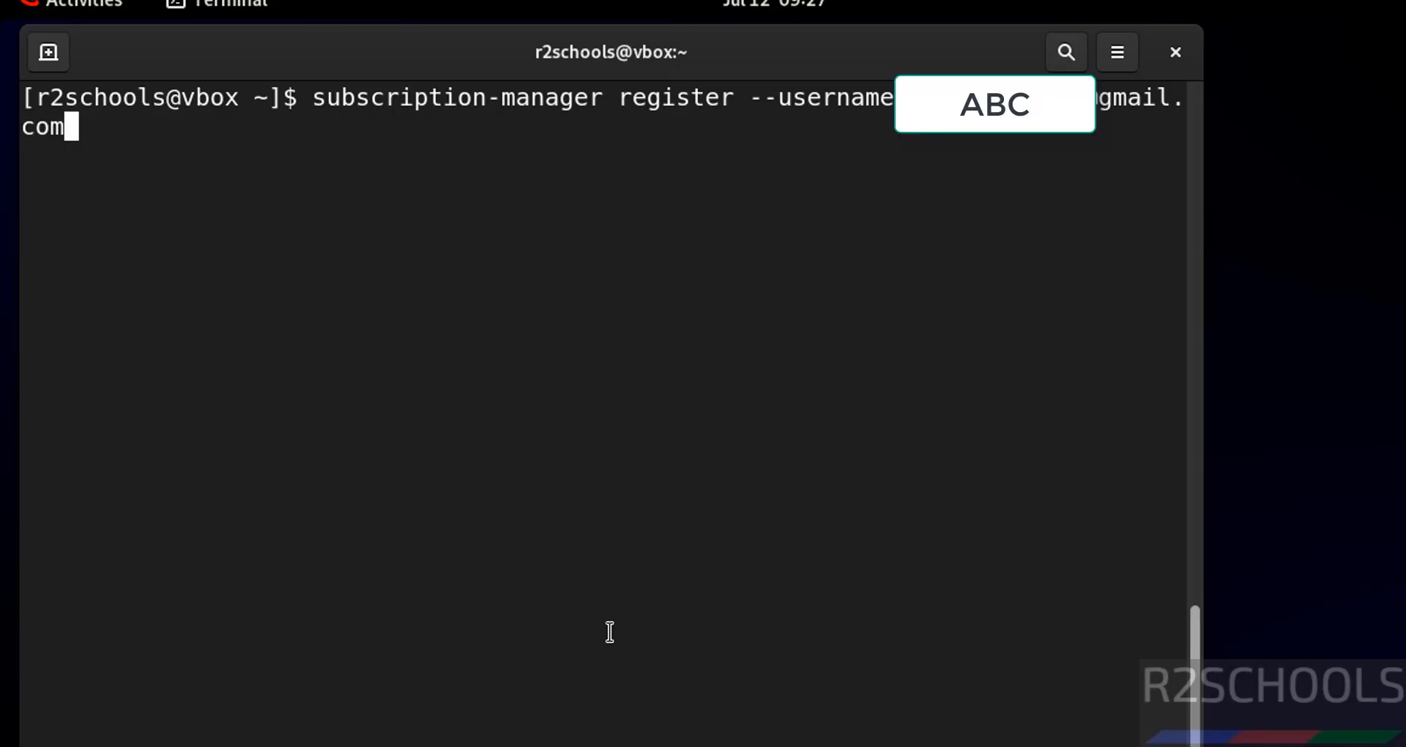
type(" --password ")
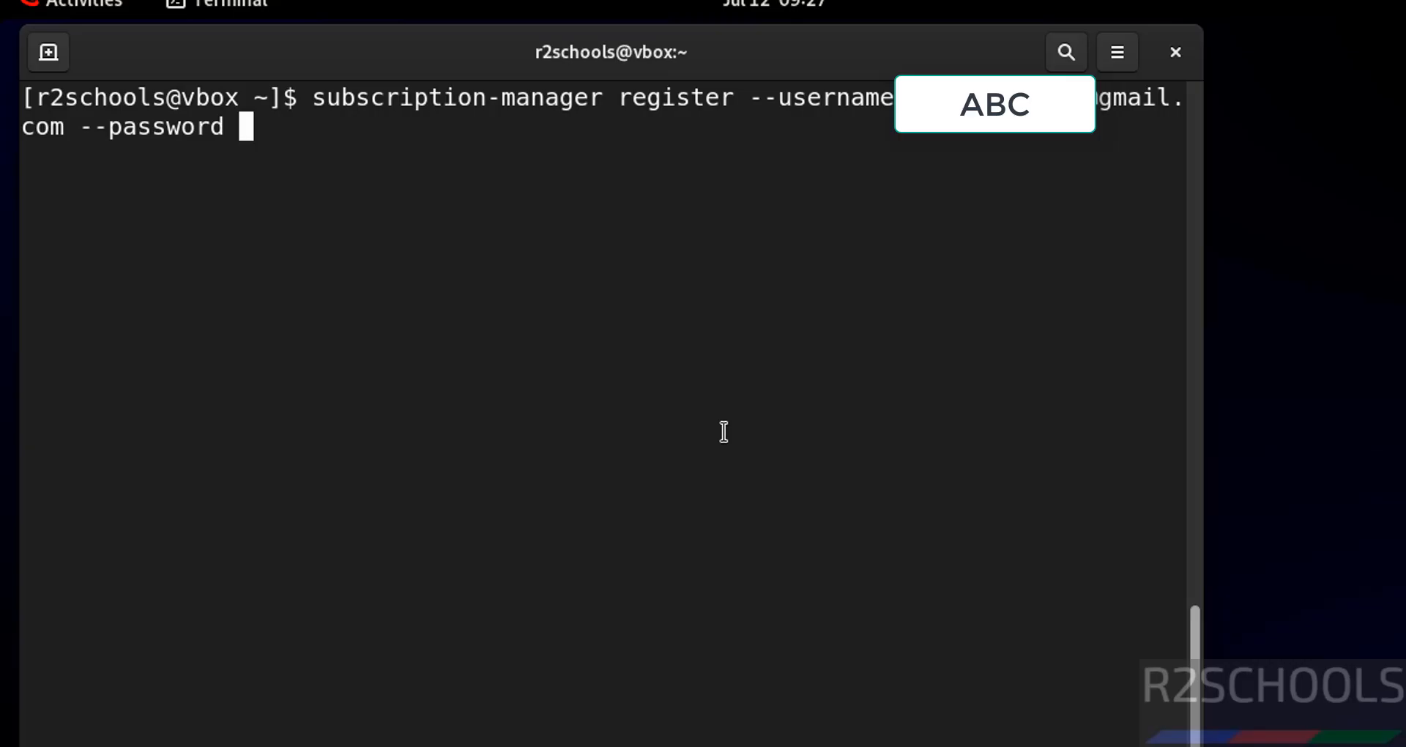
type("*")
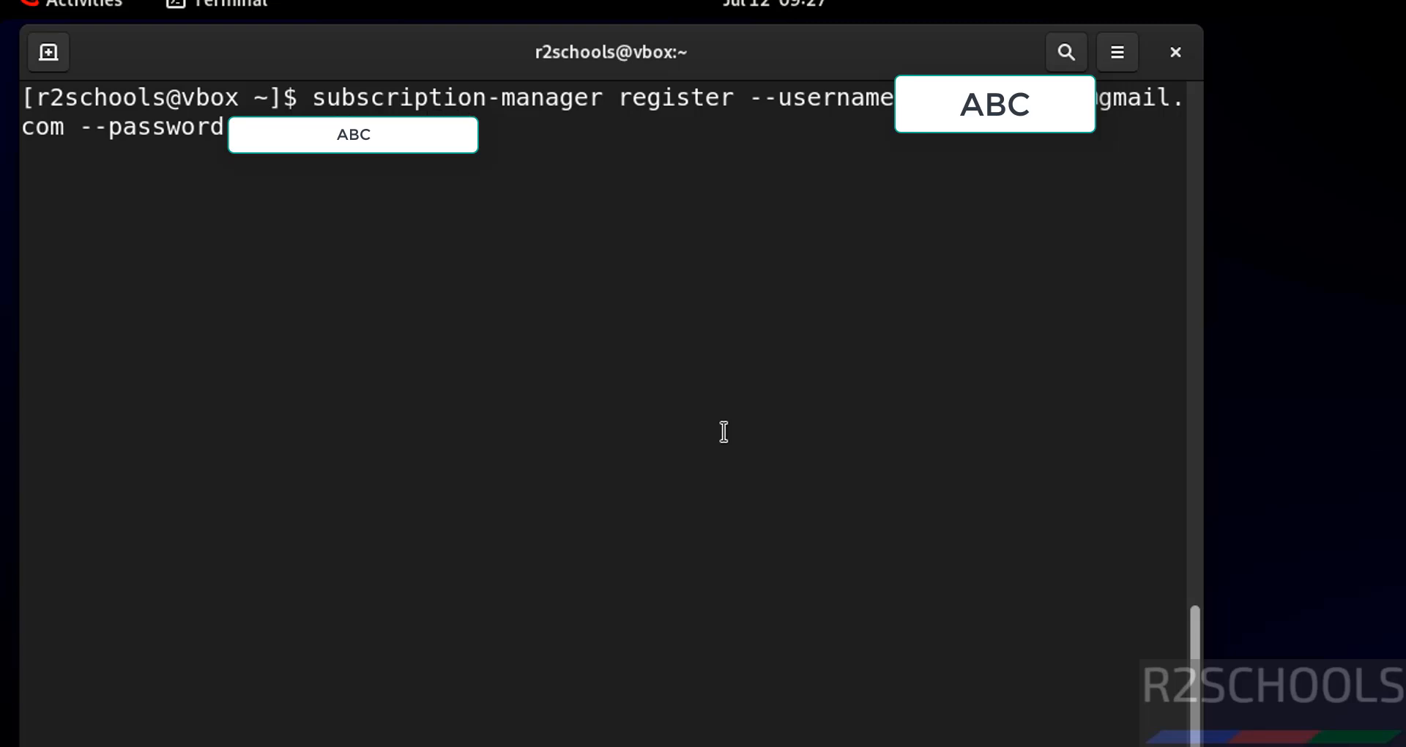
Step: Add the Red Hat account password with --password and run the registration, entering the root password when asked
key("Return")
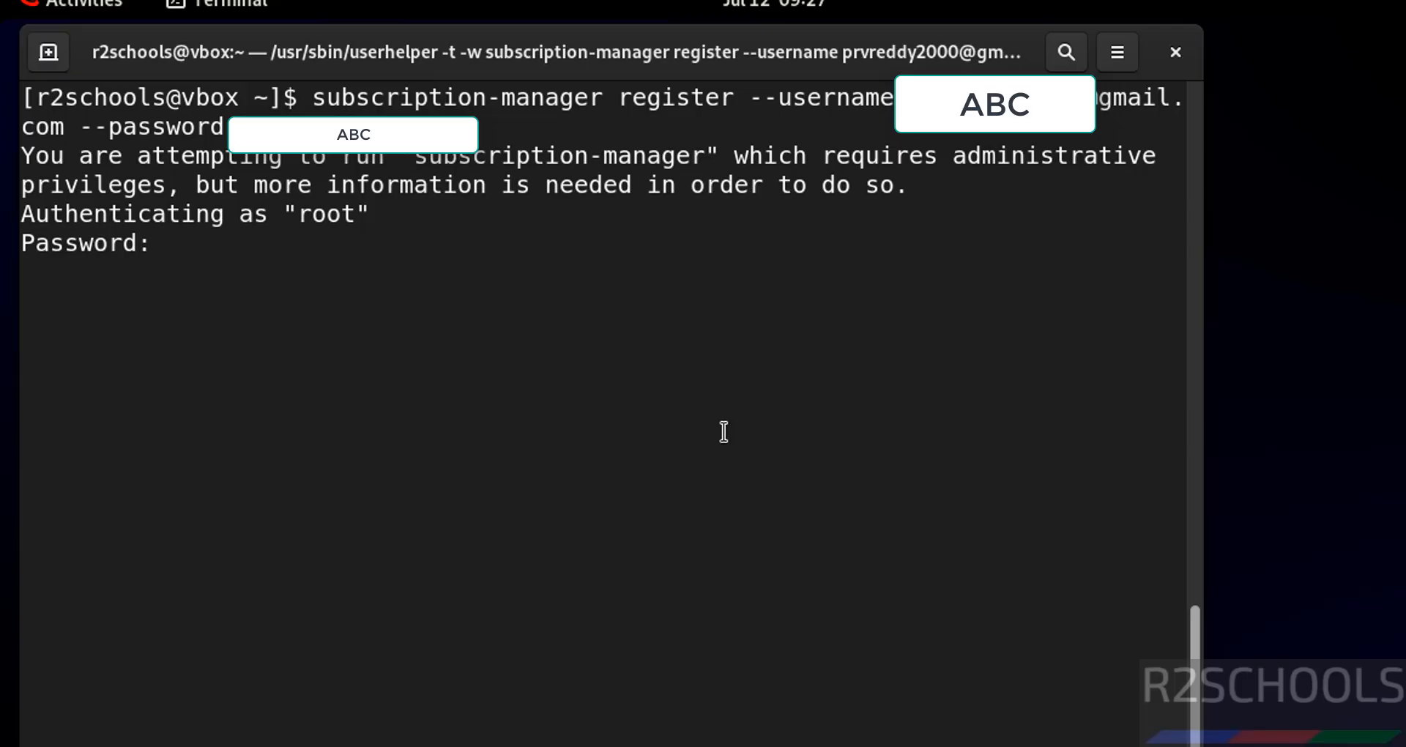
key("Return")
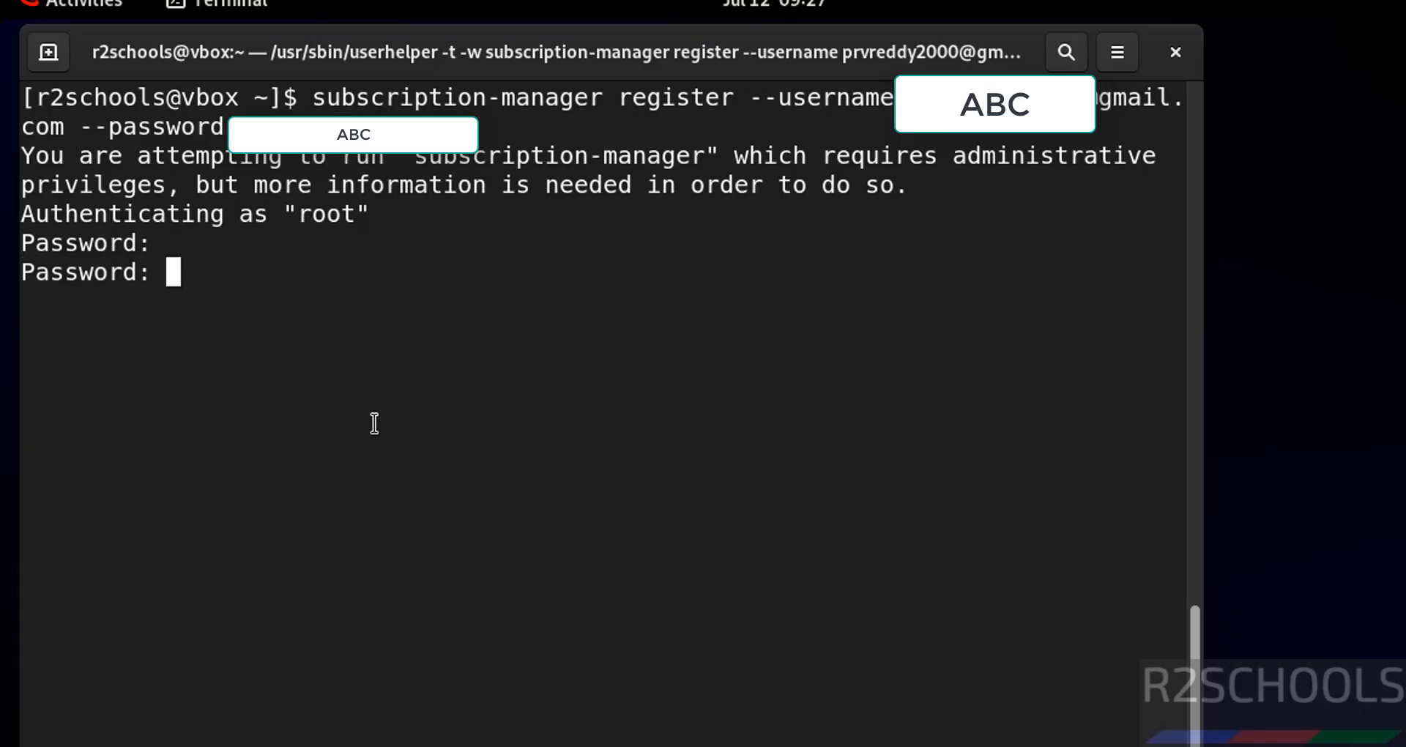
key("Return")
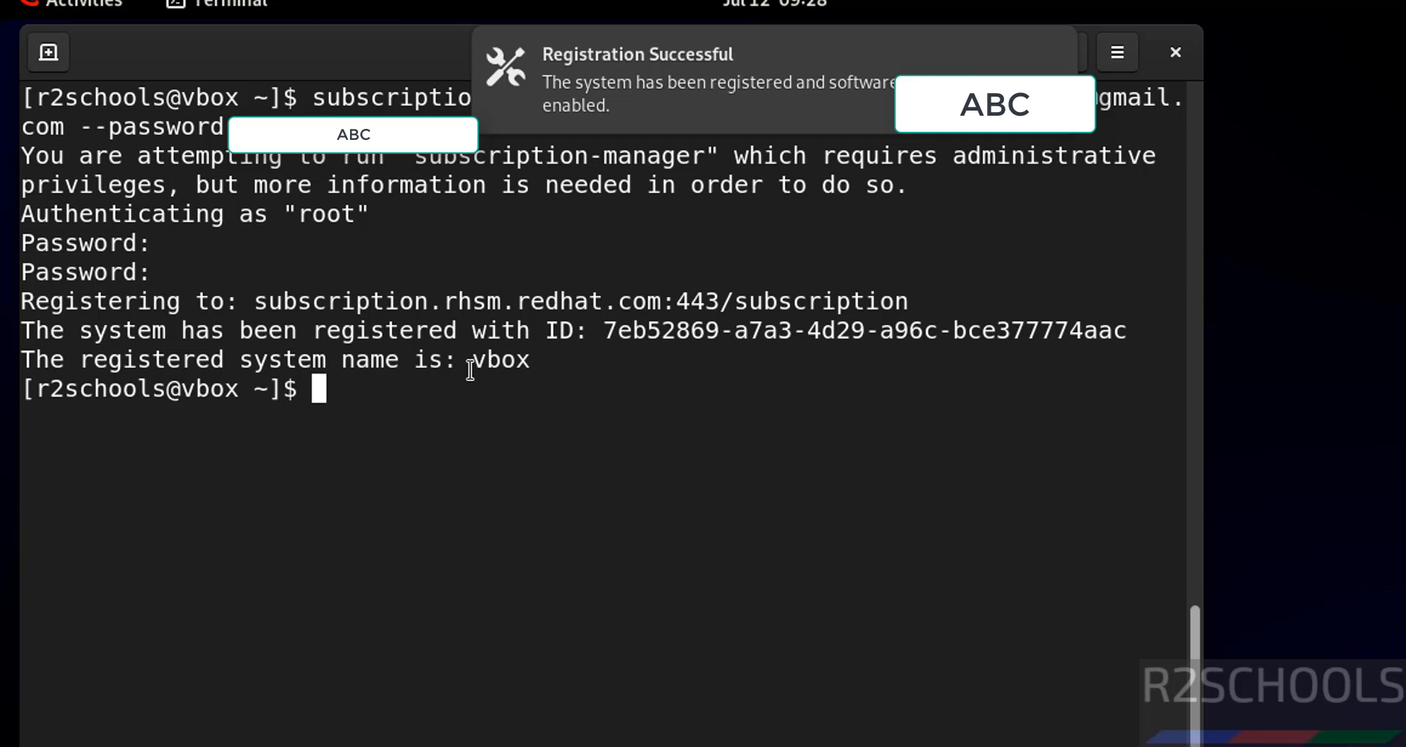
Step: Check the system's hostname with the hostname command
double_click(193, 391)
left_click(426, 404)
type("hostname")
key("Return")
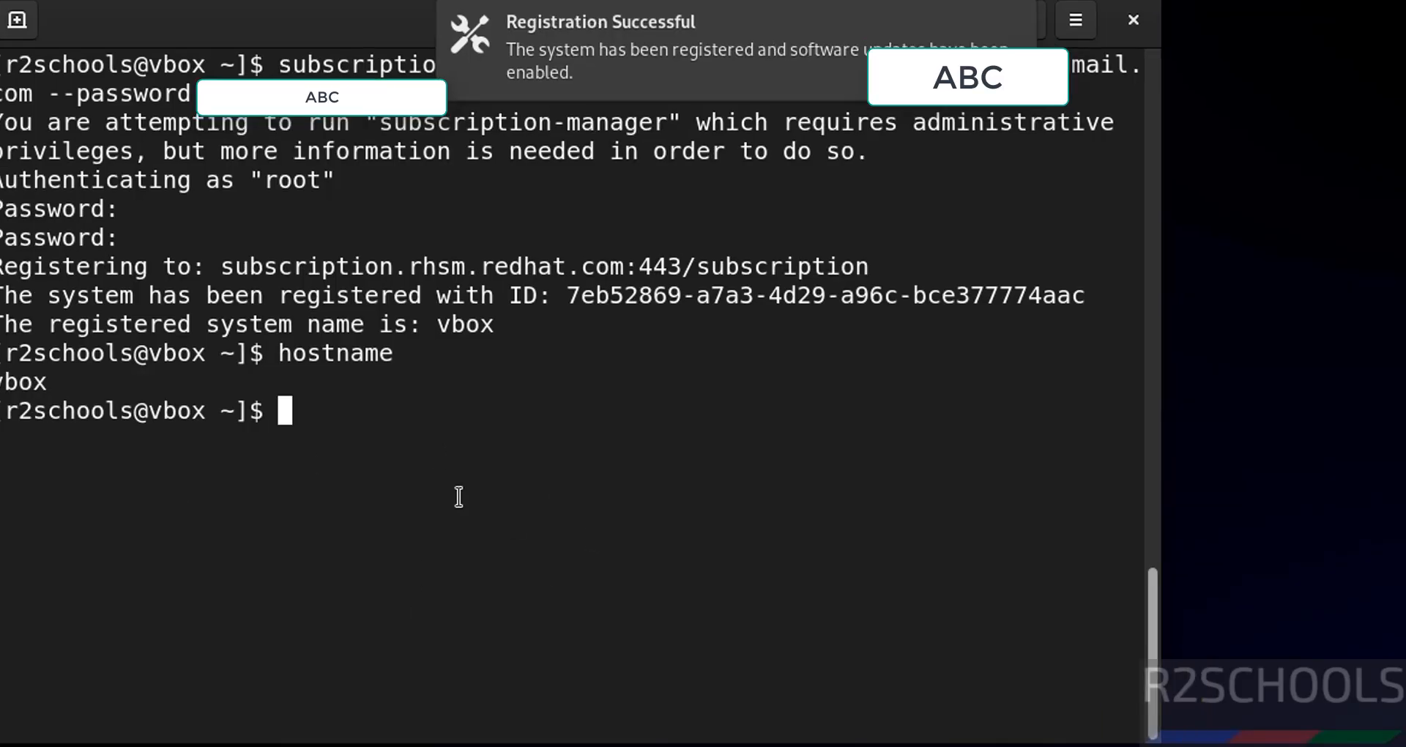
Step: Rerun sudo dnf update && sudo dnf upgrade, enter the sudo password, and confirm the transaction with y
key("ctrl+shift+v")
key("Return")
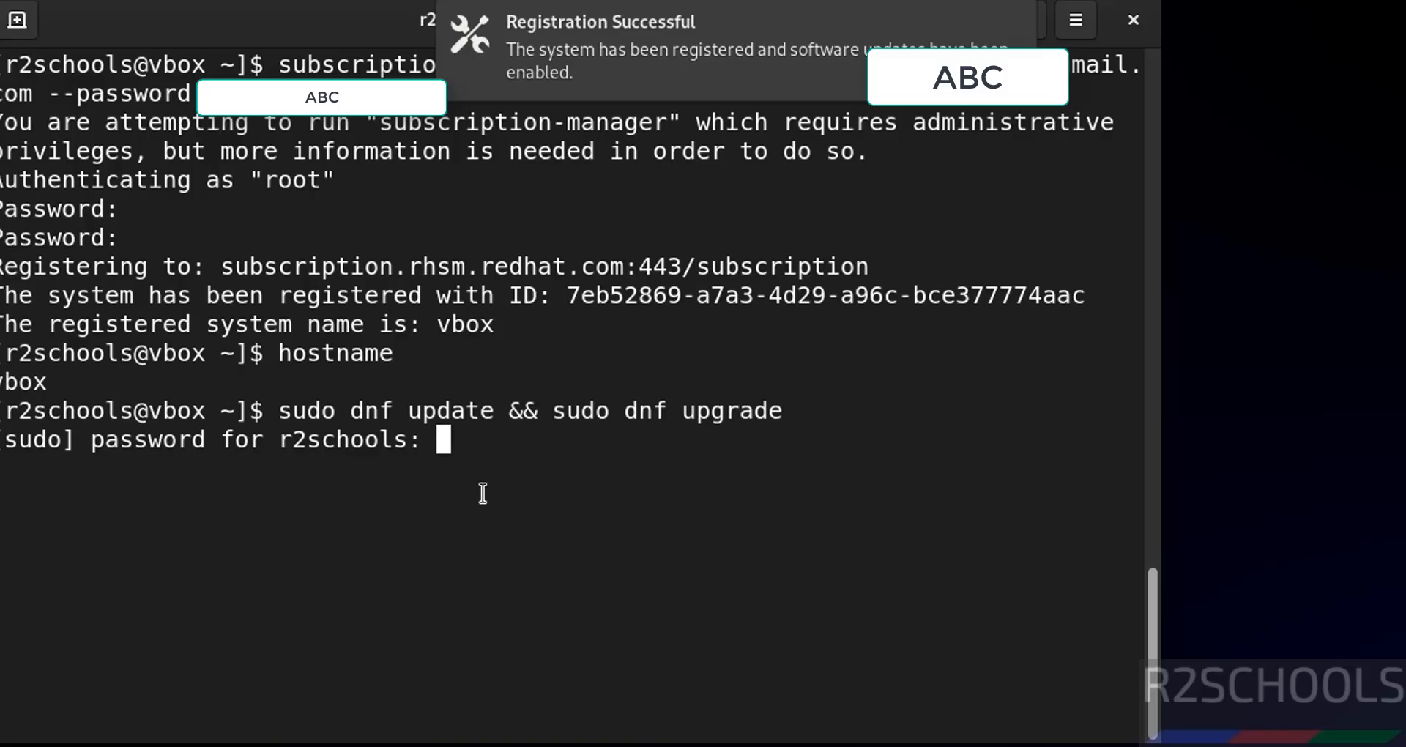
key("Return")
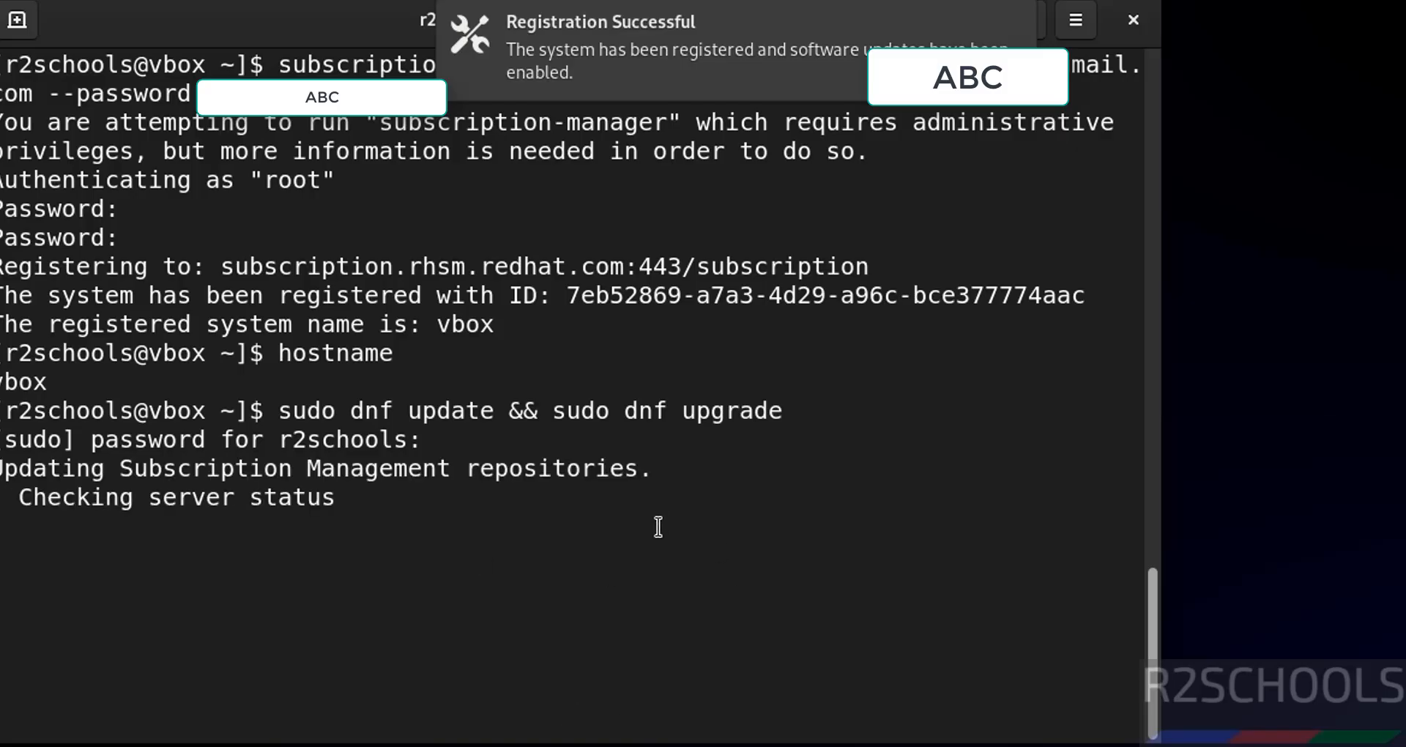
type("y")
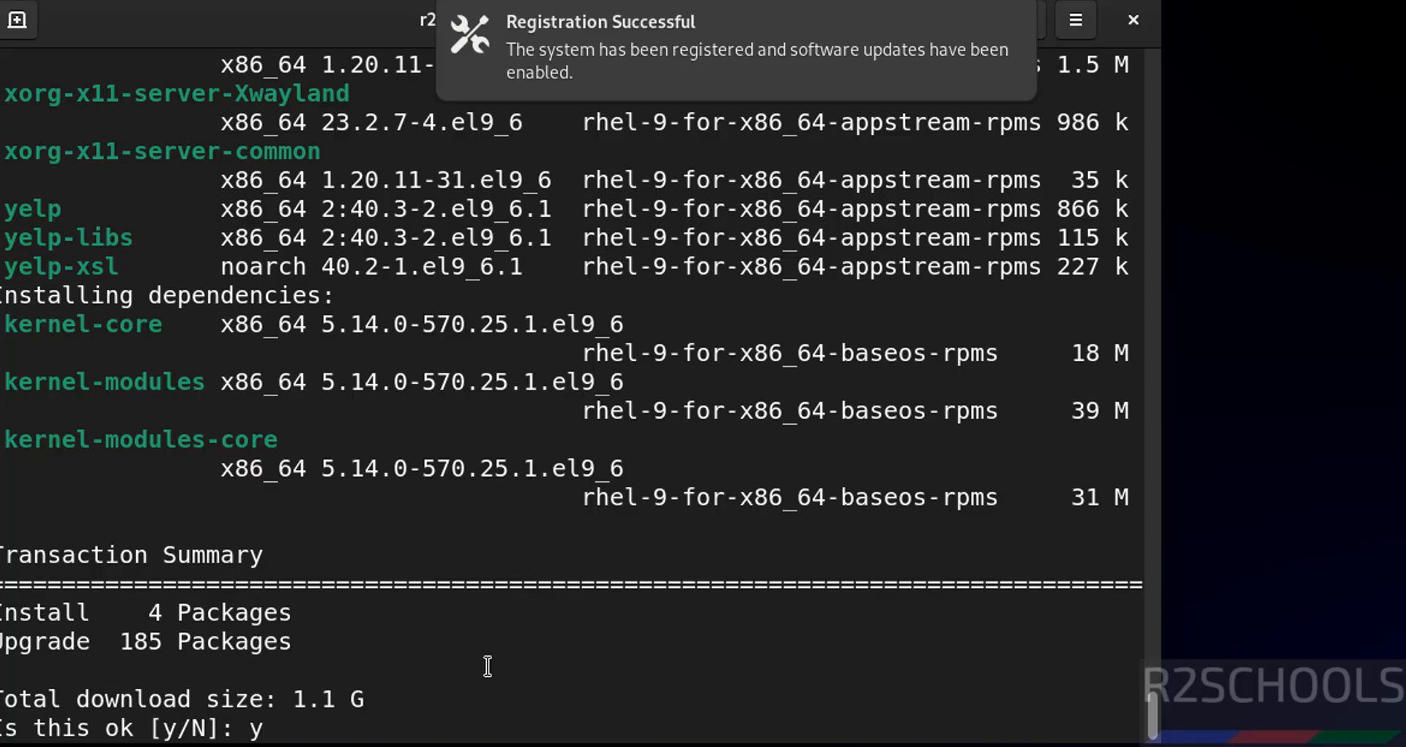
key("Return")
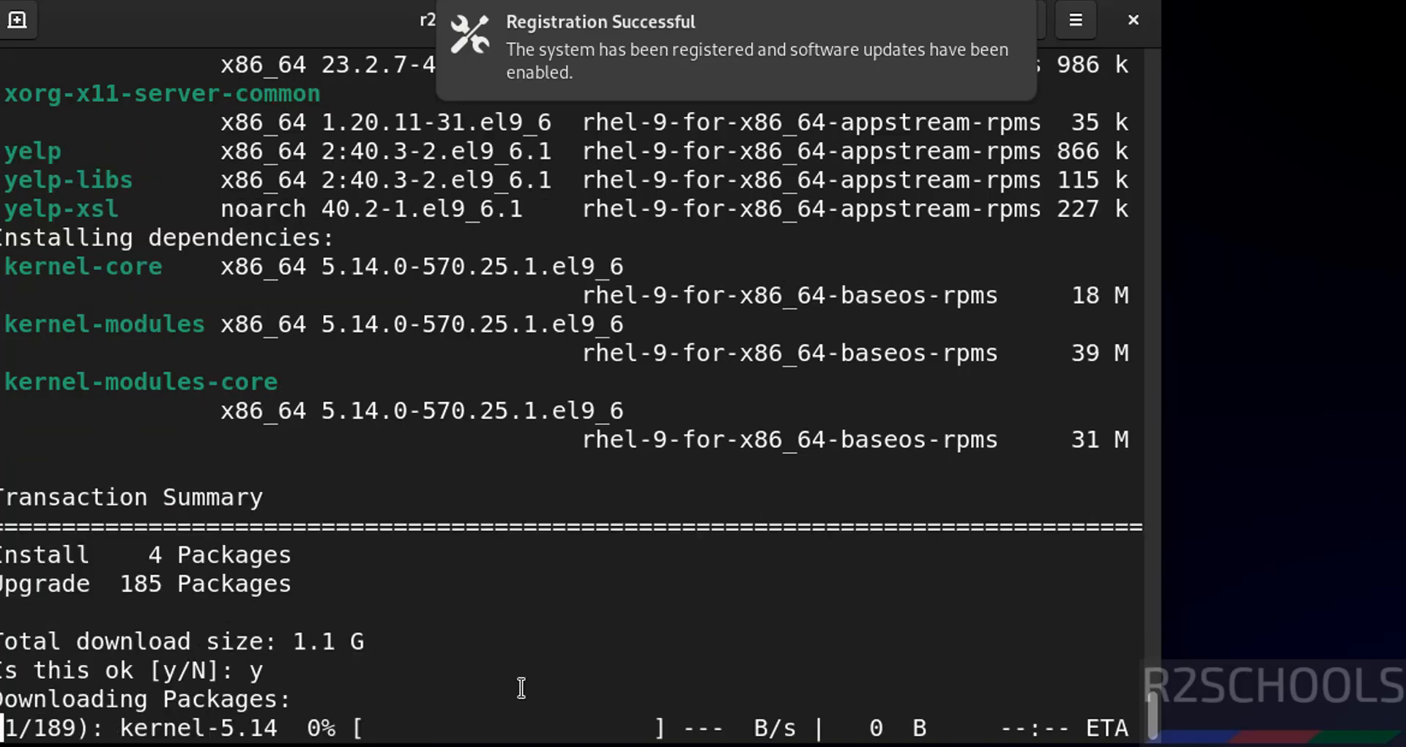